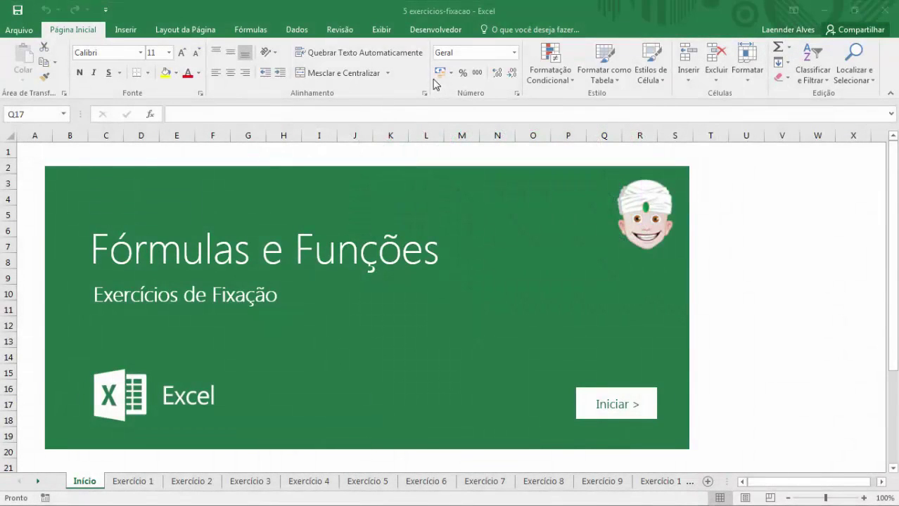
Leave the Início cover sheet for the Exercício 1 product profit table
click(433, 11)
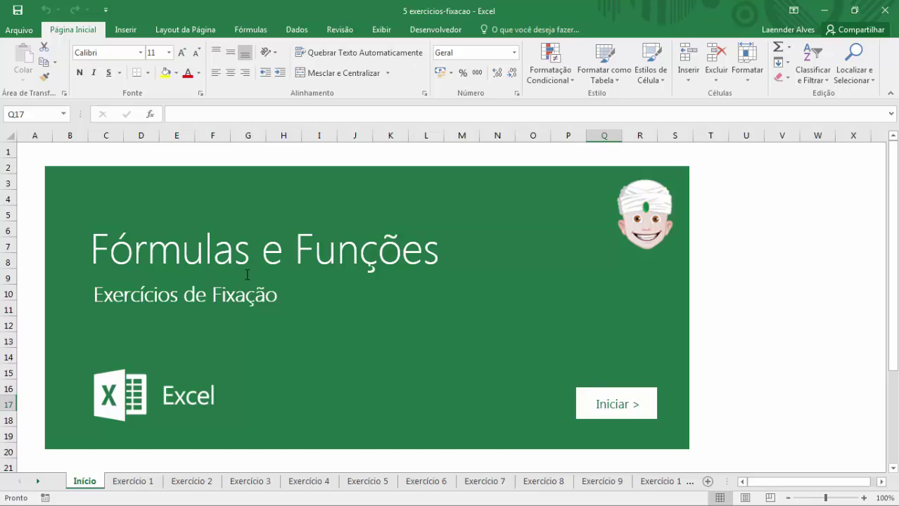
click(618, 406)
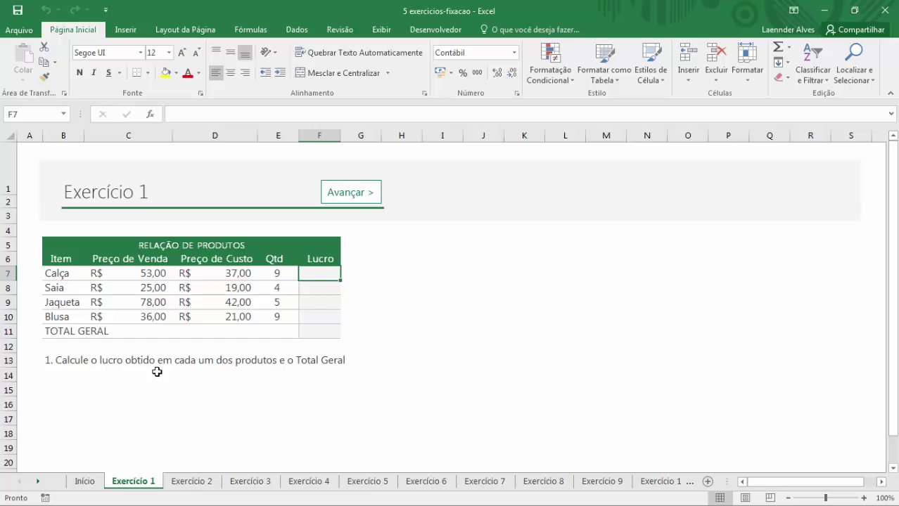
Enter the Calça profit formula =(C7-D7)*E7 in Lucro cell F7
click(319, 329)
click(313, 275)
drag(140, 273, 219, 273)
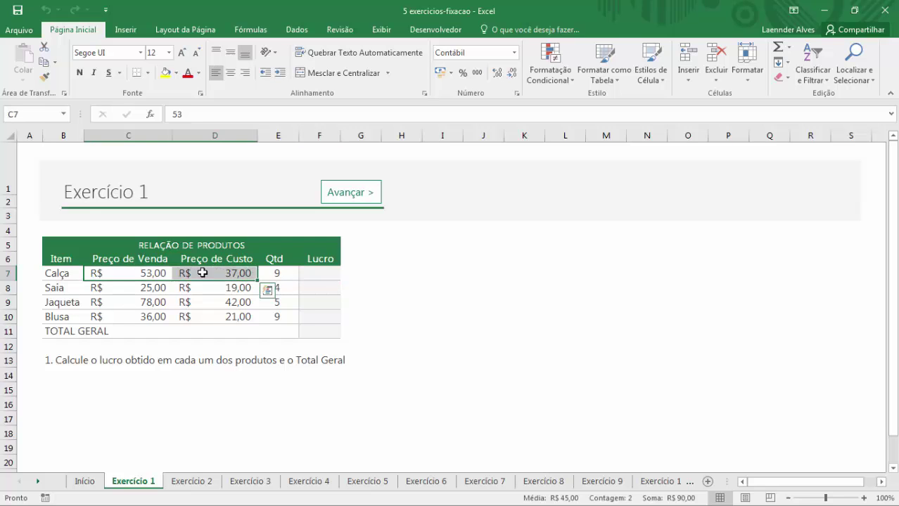
click(281, 275)
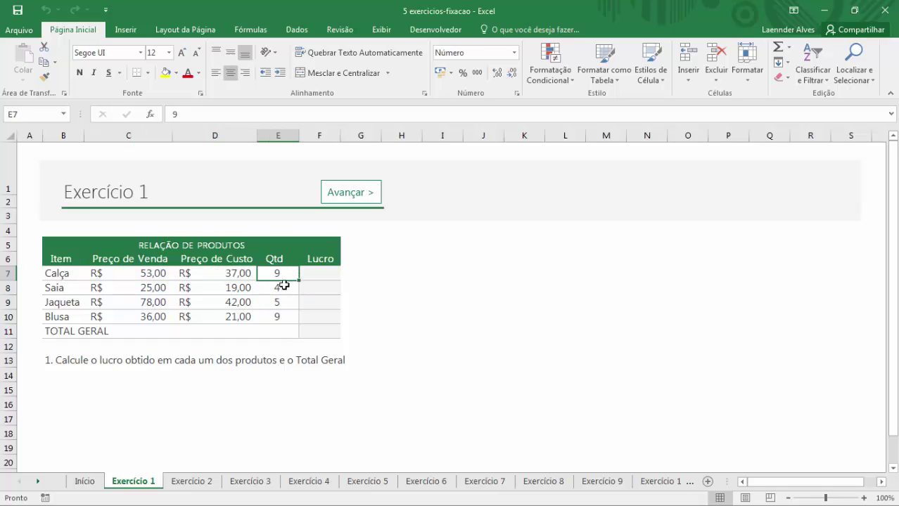
click(60, 274)
click(317, 275)
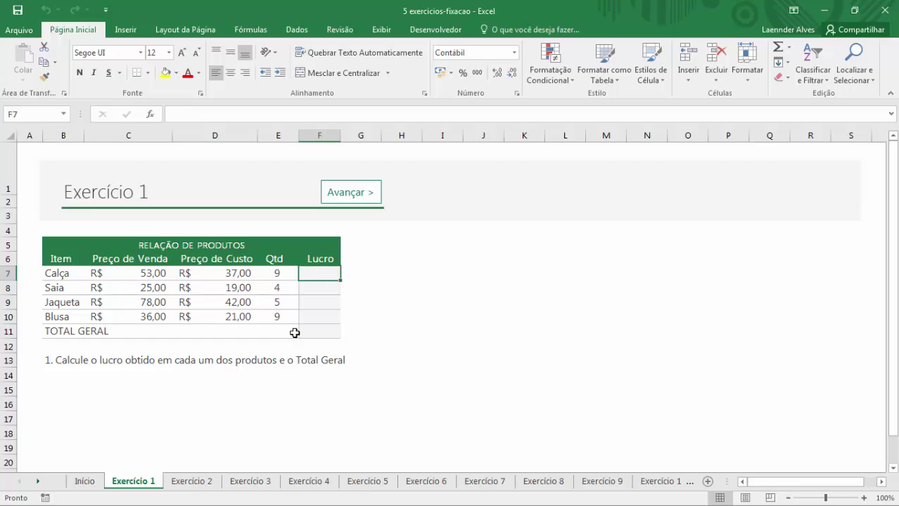
text(=)
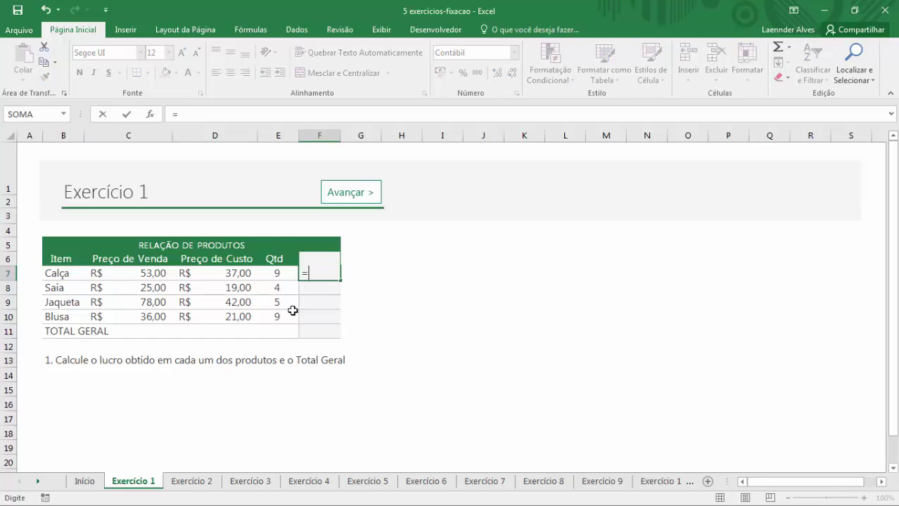
text(()
click(151, 273)
text(-)
click(216, 274)
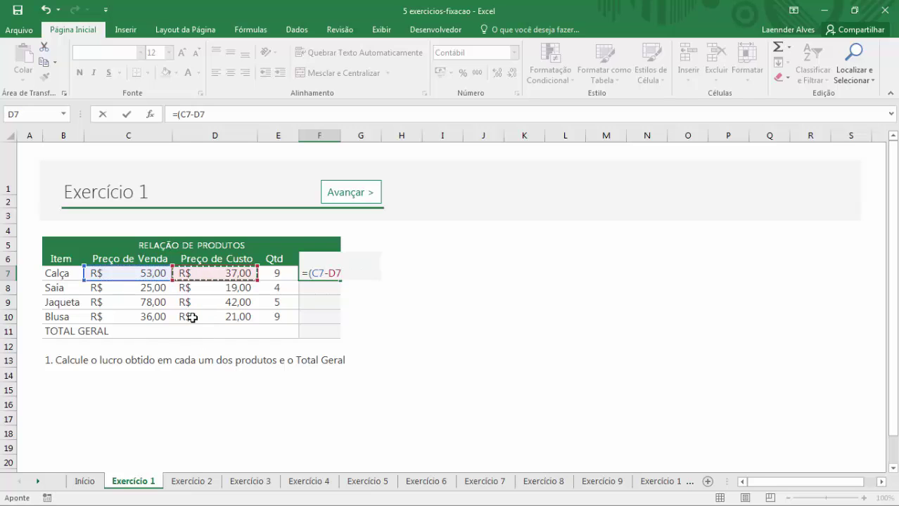
text()*)
click(274, 277)
key(Return)
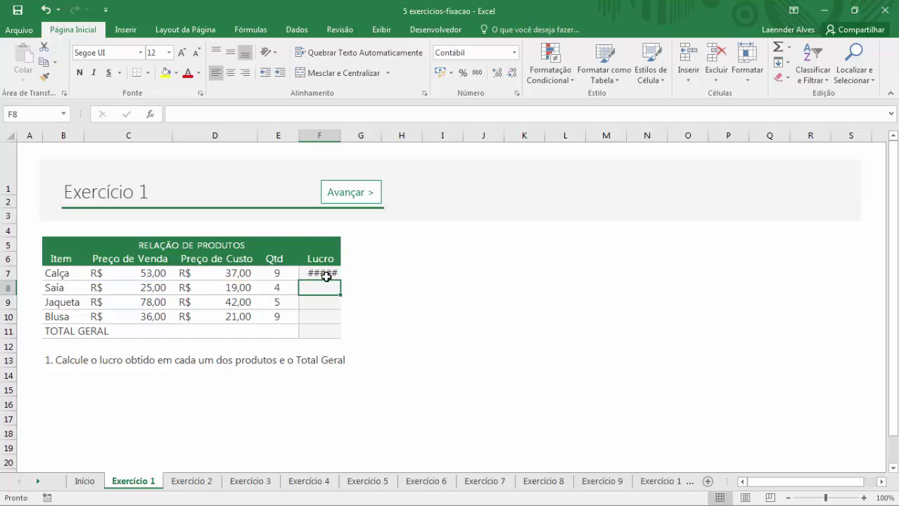
Widen column F, fill the profit formula down to F10, then clear F7:F10 again
click(325, 273)
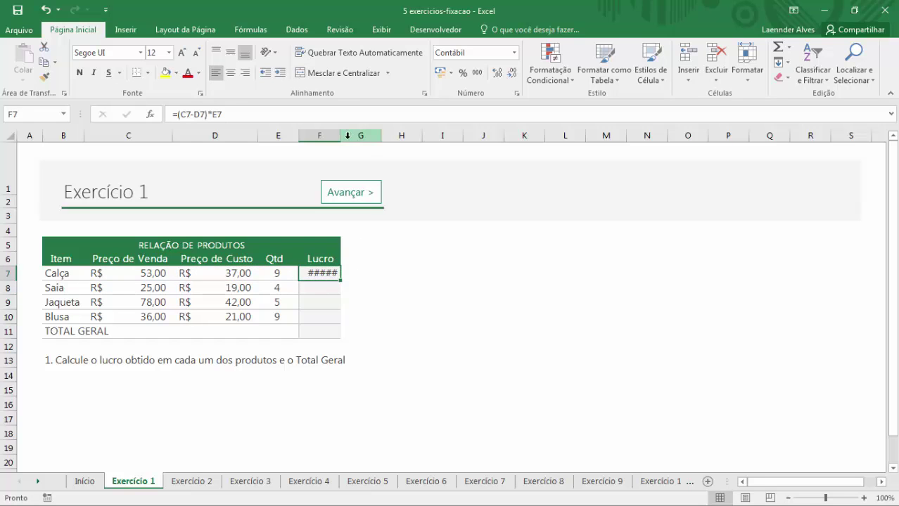
drag(340, 135, 363, 135)
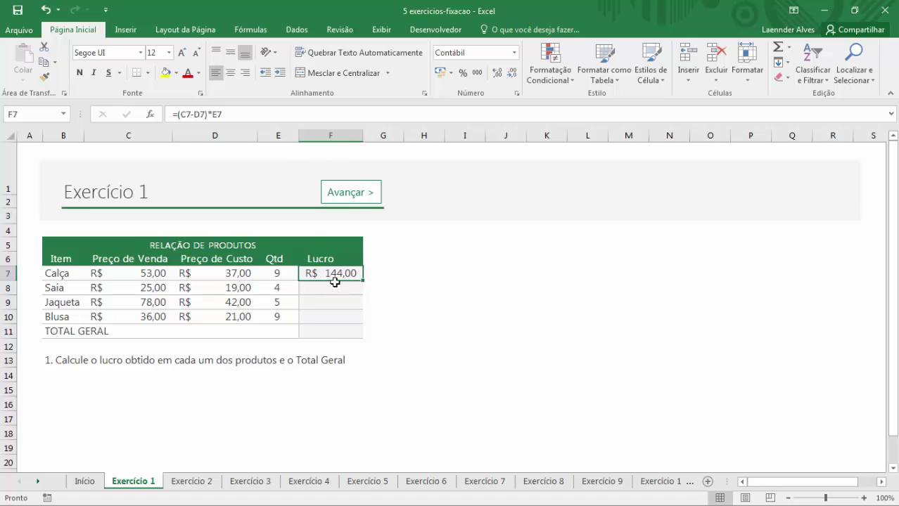
drag(362, 280, 361, 322)
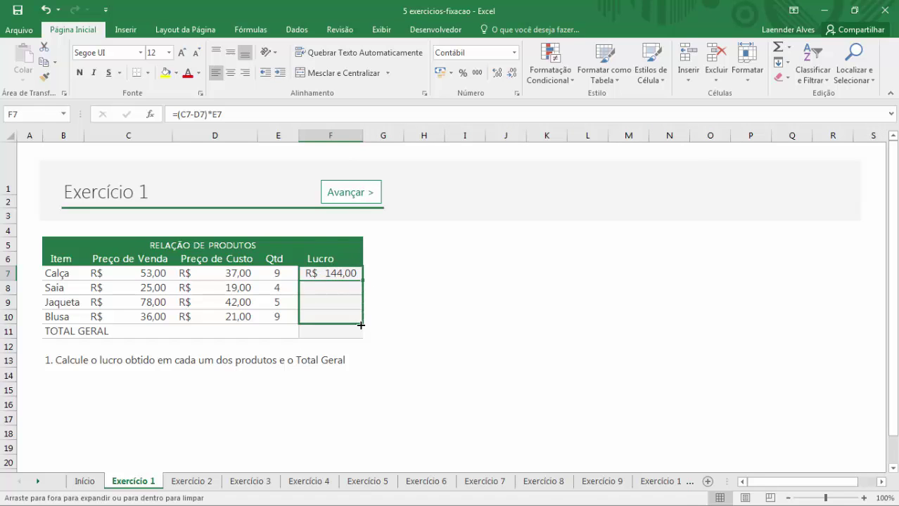
click(341, 288)
click(337, 304)
click(337, 317)
drag(338, 279, 338, 321)
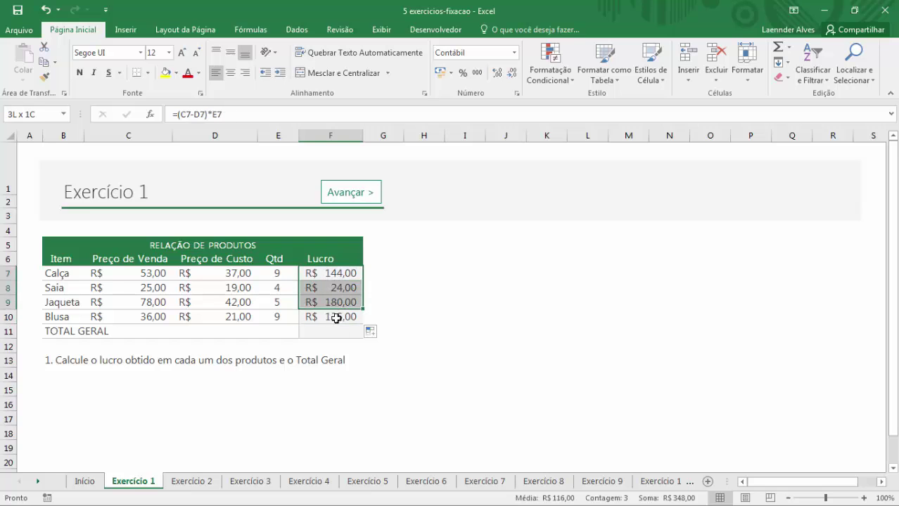
key(Delete)
click(340, 274)
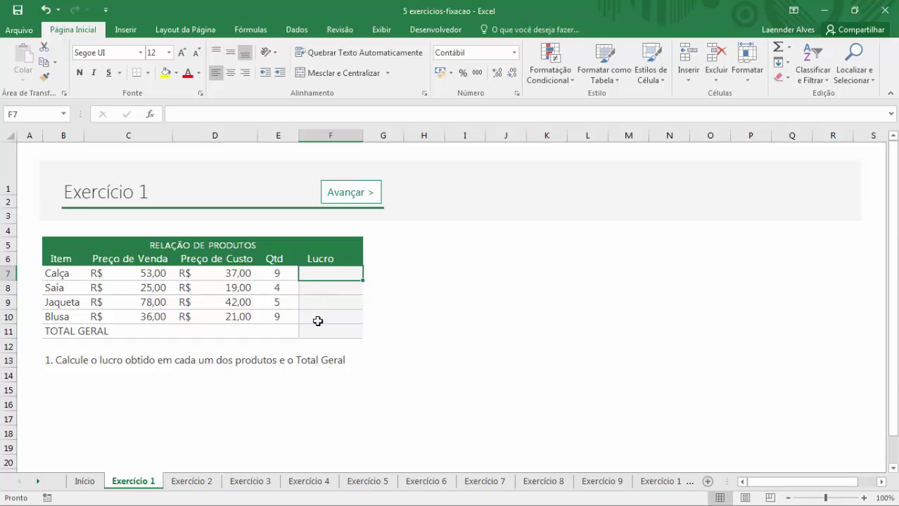
Fill F7:F10 at once with =(C7-D7)*E7, giving profits 144,00, 24,00, 180,00 and 135,00
drag(320, 281, 322, 318)
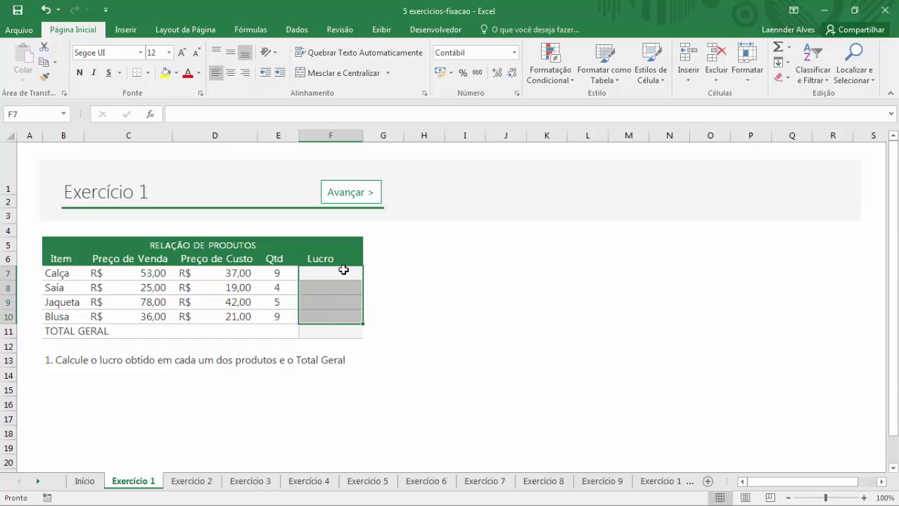
text(=)
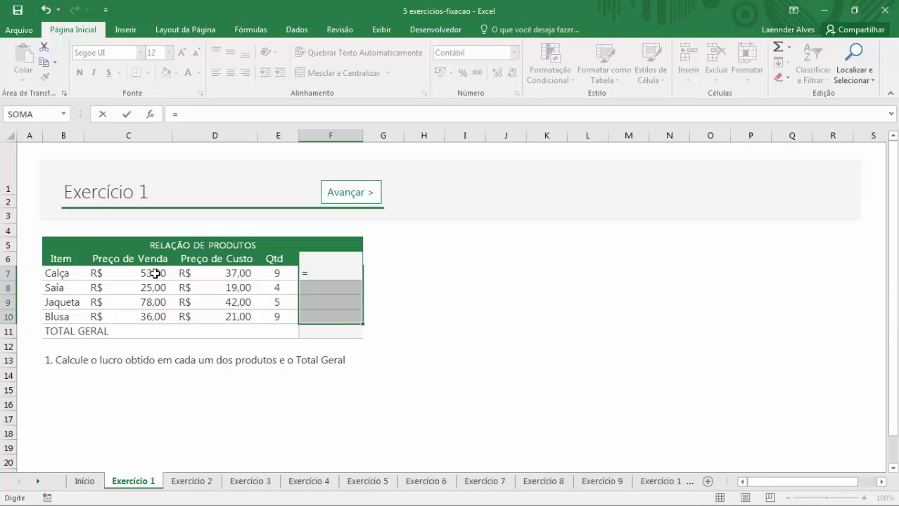
text(()
click(163, 273)
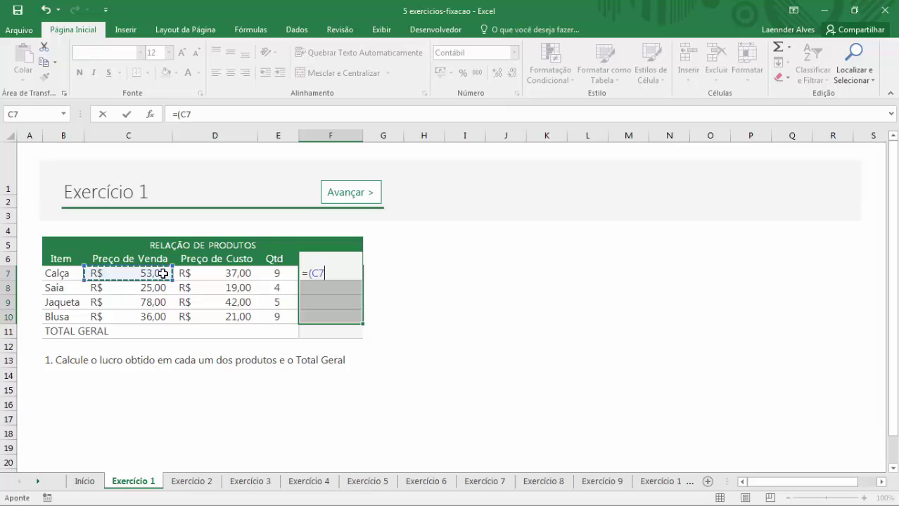
text(-)
click(204, 274)
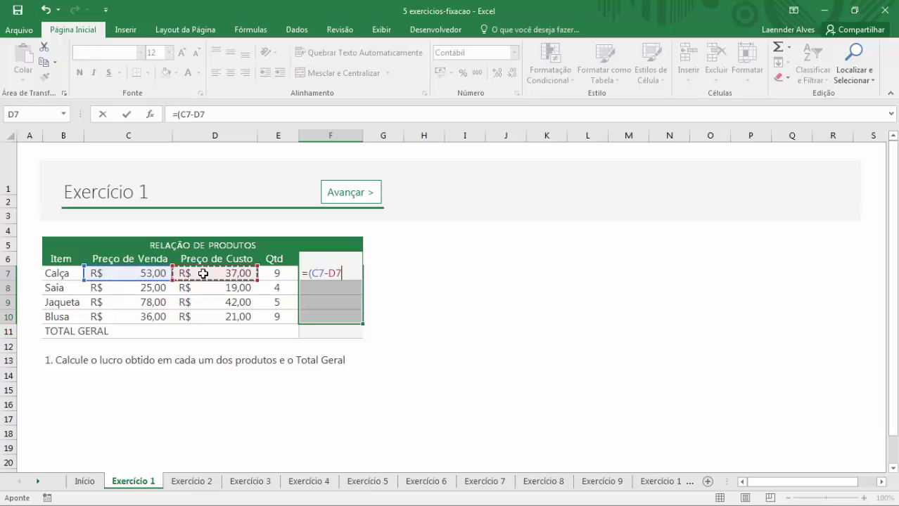
text())
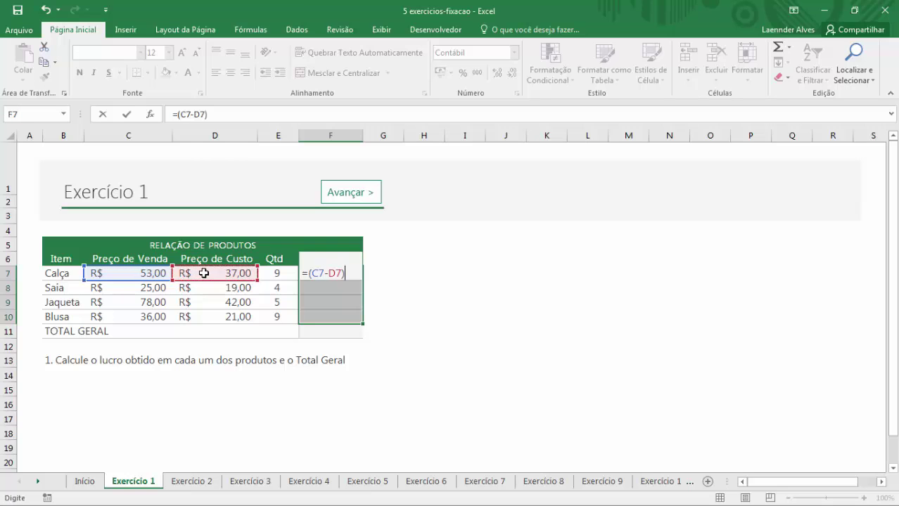
text(*)
click(284, 273)
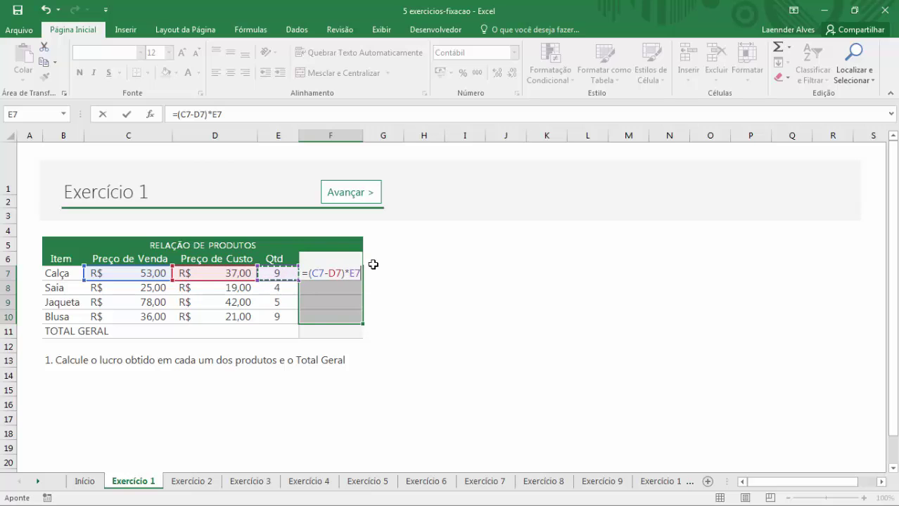
key(ctrl+Return)
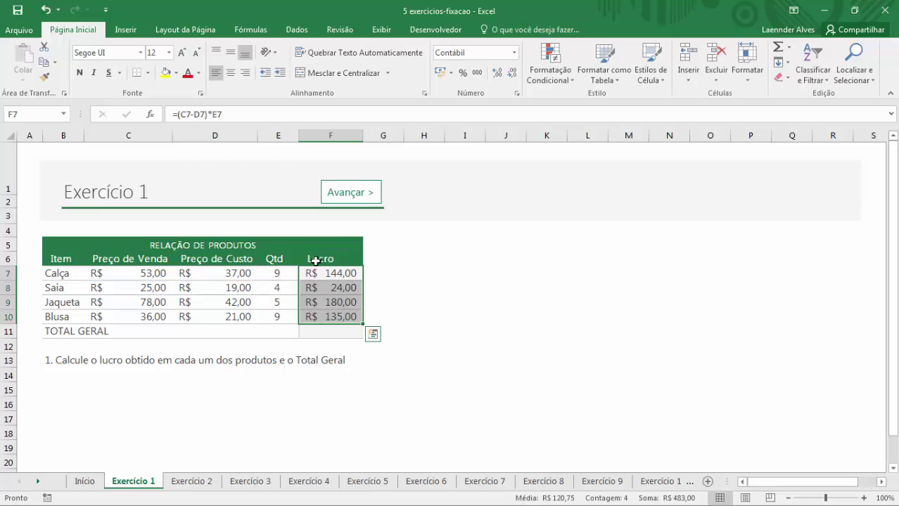
Review the copied profit formulas in F8, F9 and F10
click(327, 284)
key(F2)
key(Return)
key(F2)
key(Return)
key(F2)
key(Return)
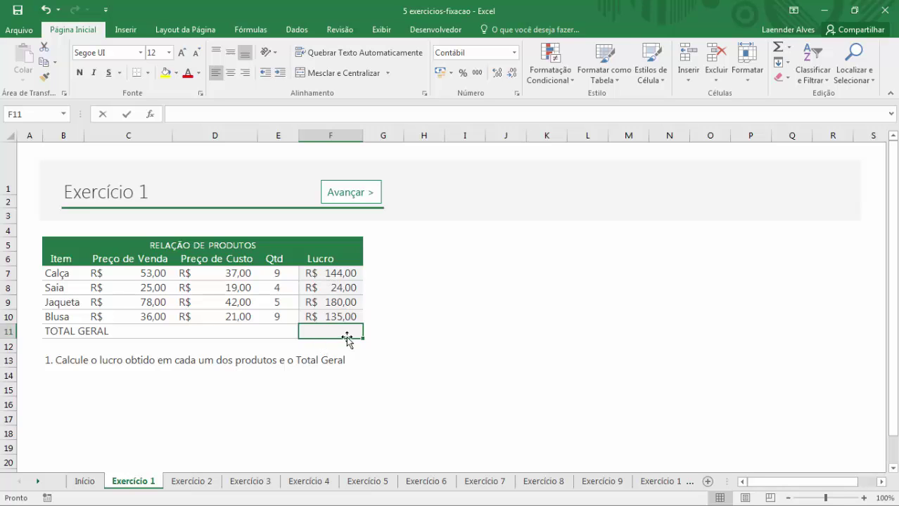
Enter =SOMA(F7:F10) in F11 for a TOTAL GERAL of R$ 483,00
text(=soma()
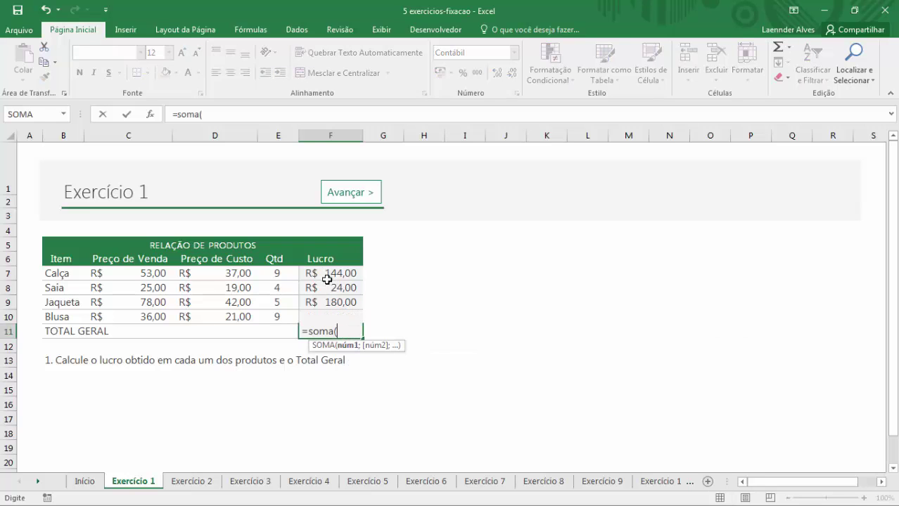
drag(327, 280, 327, 313)
text())
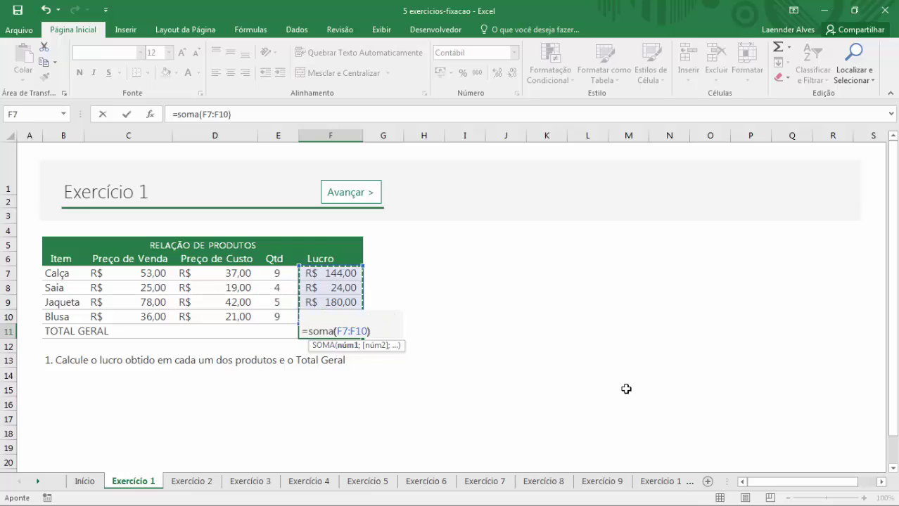
key(Return)
Try AutoSum on the profit cells, verify the F11 SOMA formula, then go to Exercício 2
key(Up)
key(Up)
key(Up)
key(Up)
key(Up)
key(shift+Down)
key(shift+Down)
key(shift+Down)
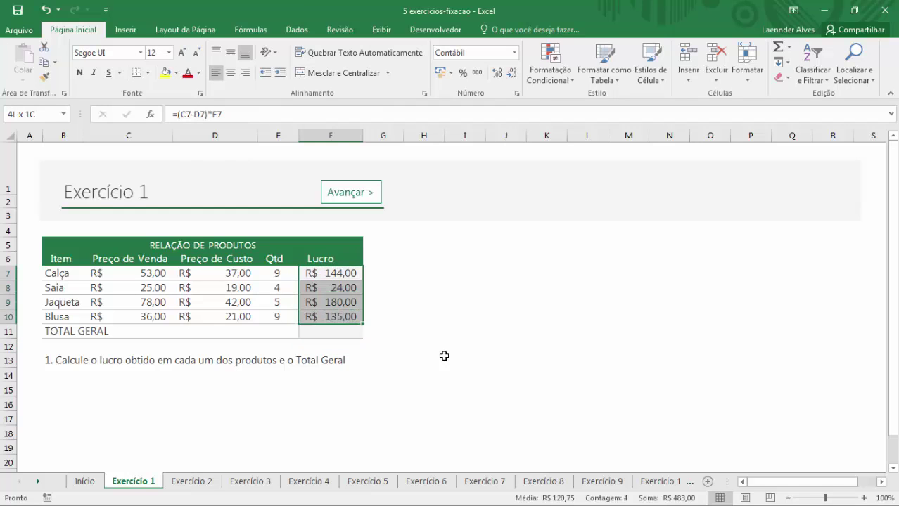
key(shift+Down)
key(alt+equal)
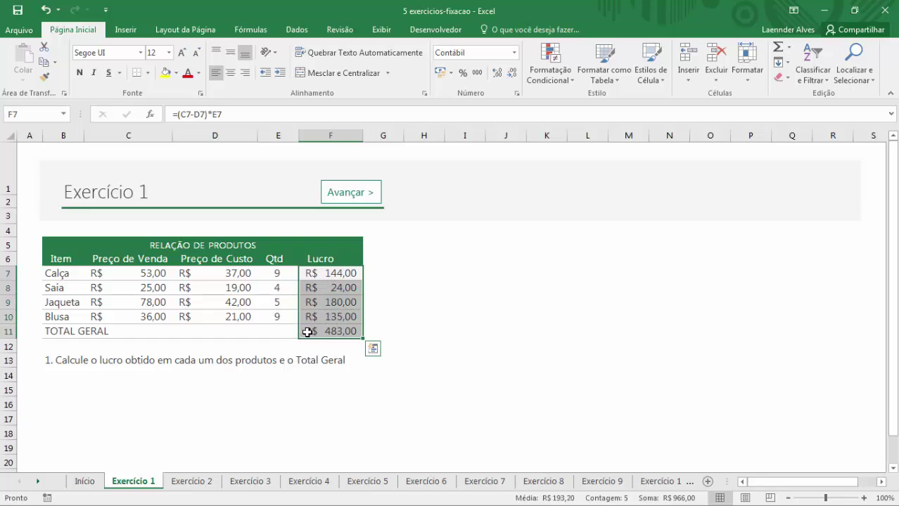
click(344, 329)
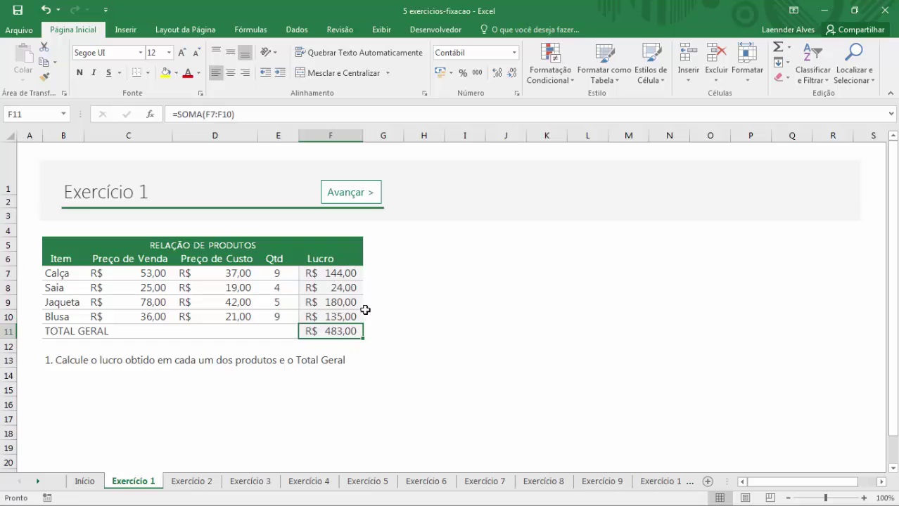
double_click(324, 327)
key(Escape)
click(191, 481)
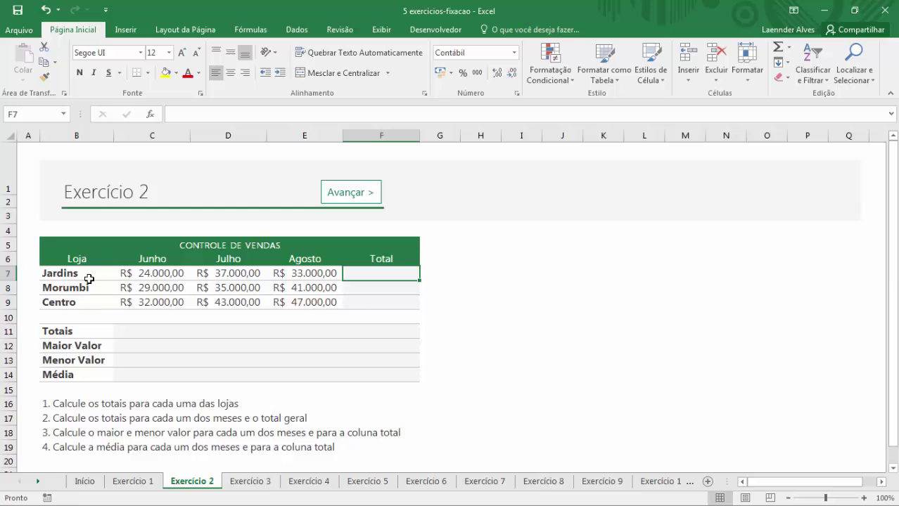
AutoSum each store's monthly sales into the Total column and widen it to fit
drag(140, 273, 401, 290)
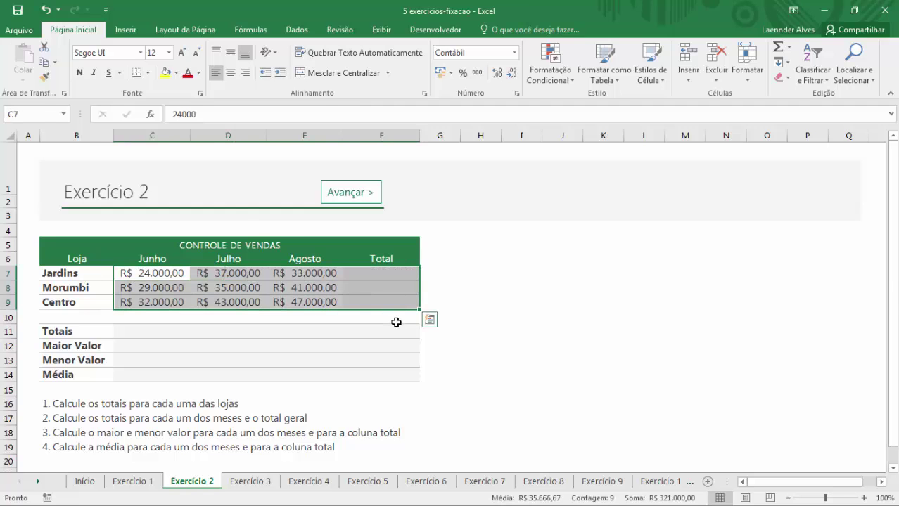
key(alt)
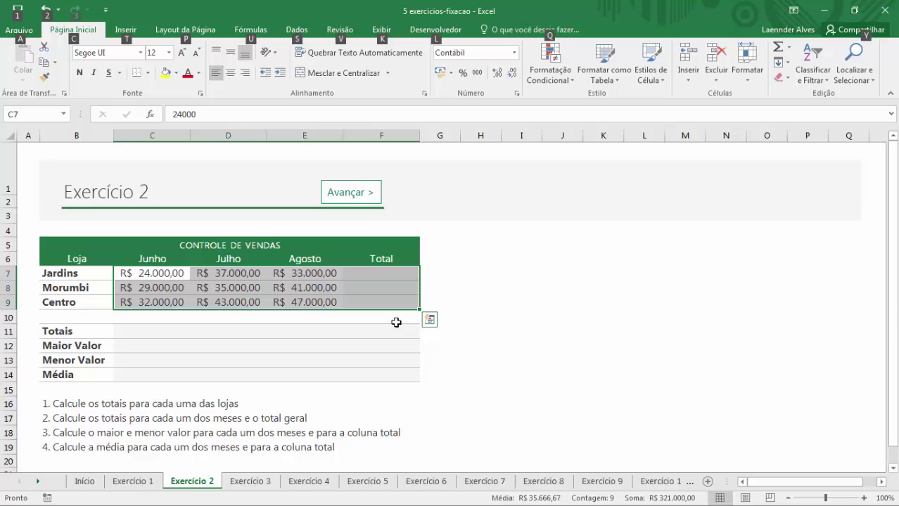
key(alt+equal)
click(395, 298)
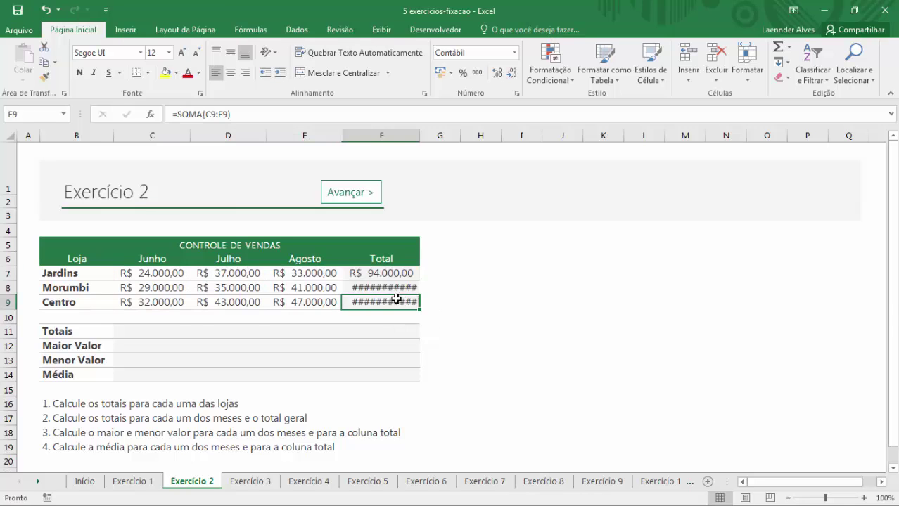
double_click(418, 136)
click(377, 275)
click(377, 288)
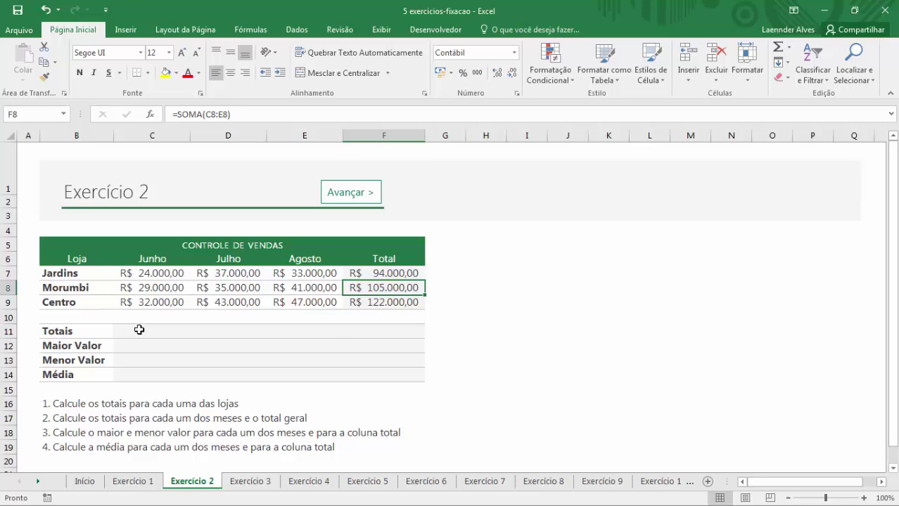
AutoSum the Totais row (85.000, 115.000, 121.000, 321.000) and autofit the Julho and Agosto columns
drag(140, 330, 391, 331)
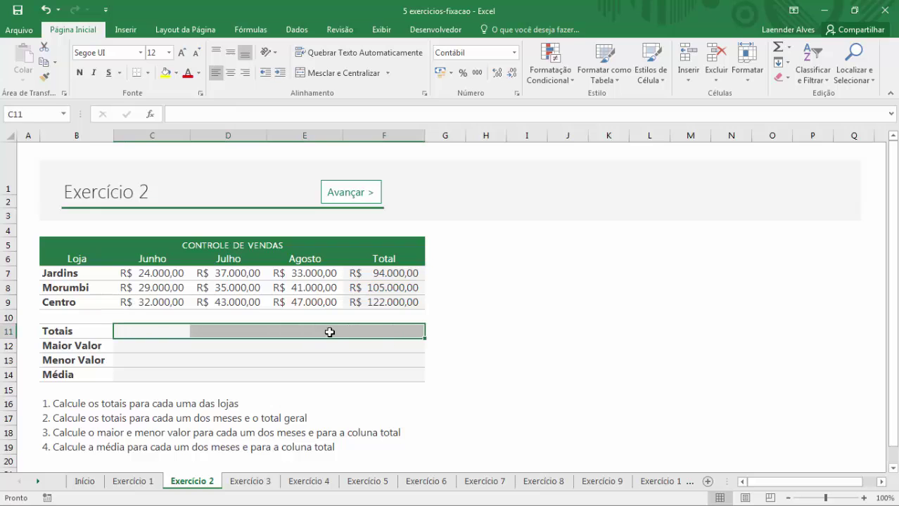
drag(142, 274, 401, 329)
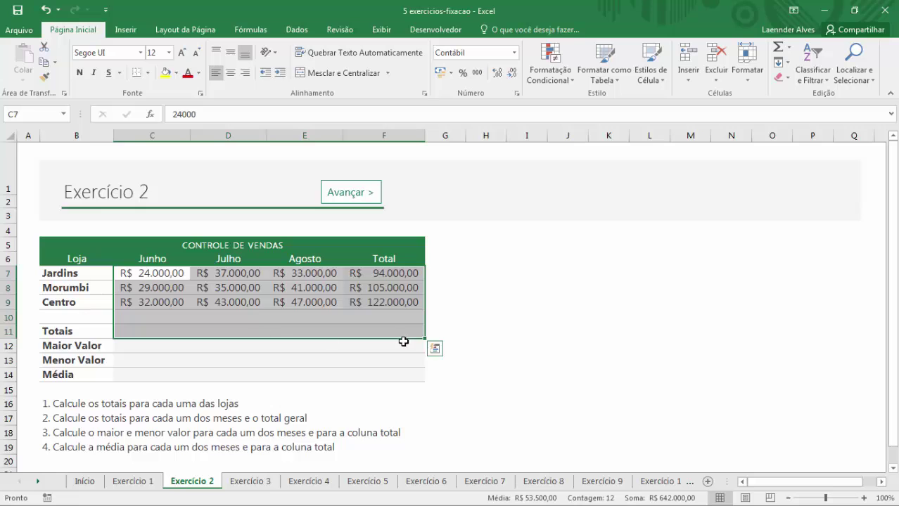
key(alt+equal)
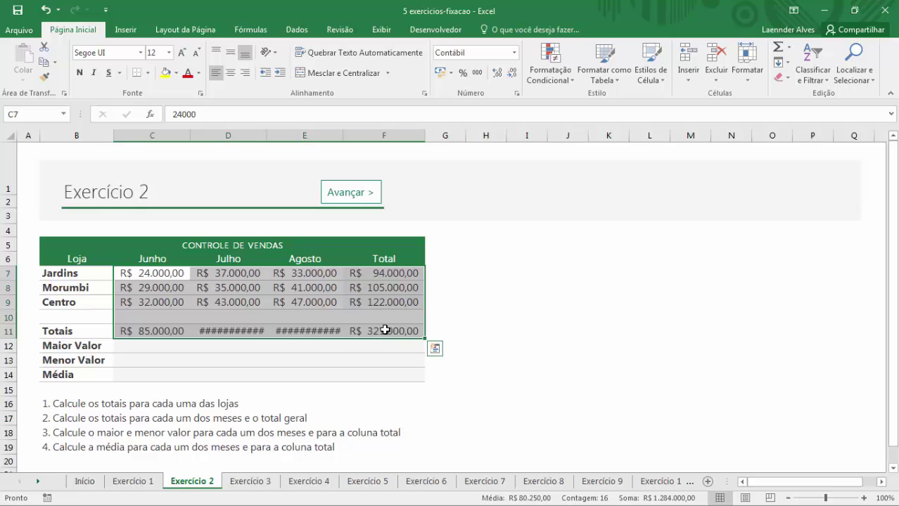
click(367, 332)
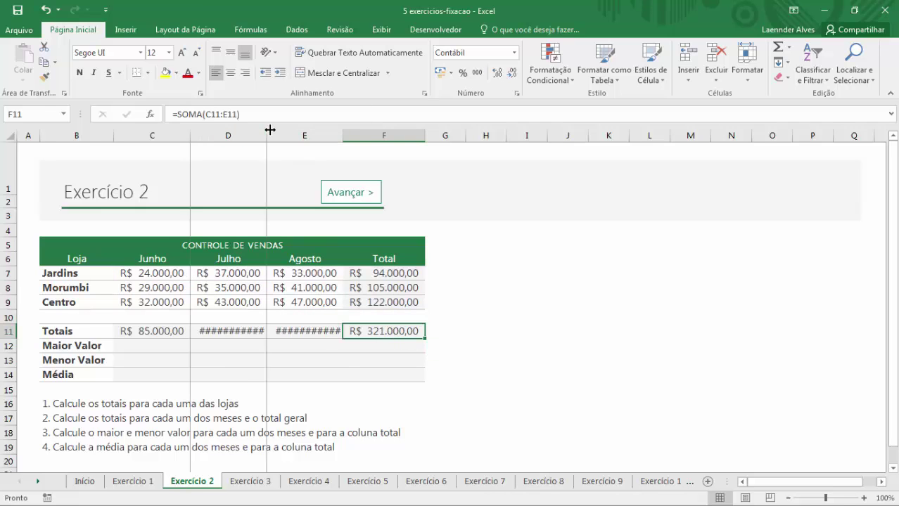
double_click(269, 129)
double_click(348, 133)
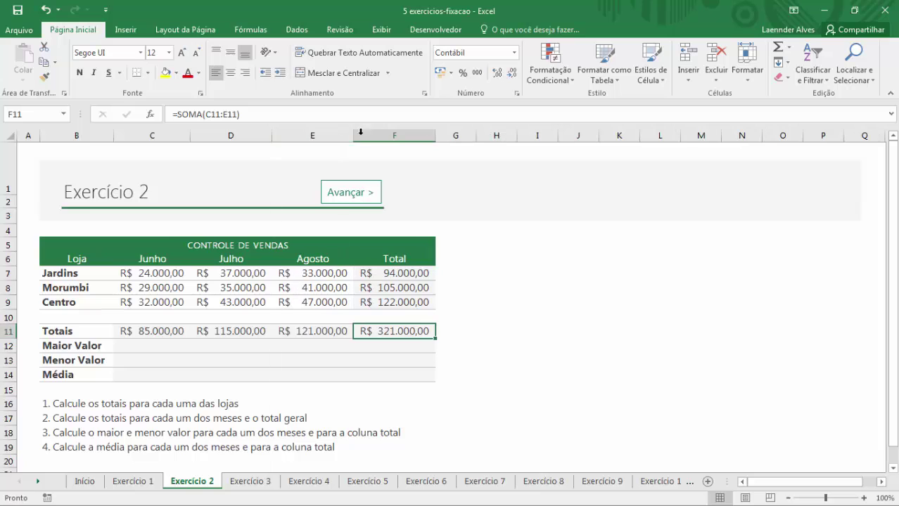
Try a MÁXIMO formula on the Junho sales, copy it across, then undo it
click(144, 344)
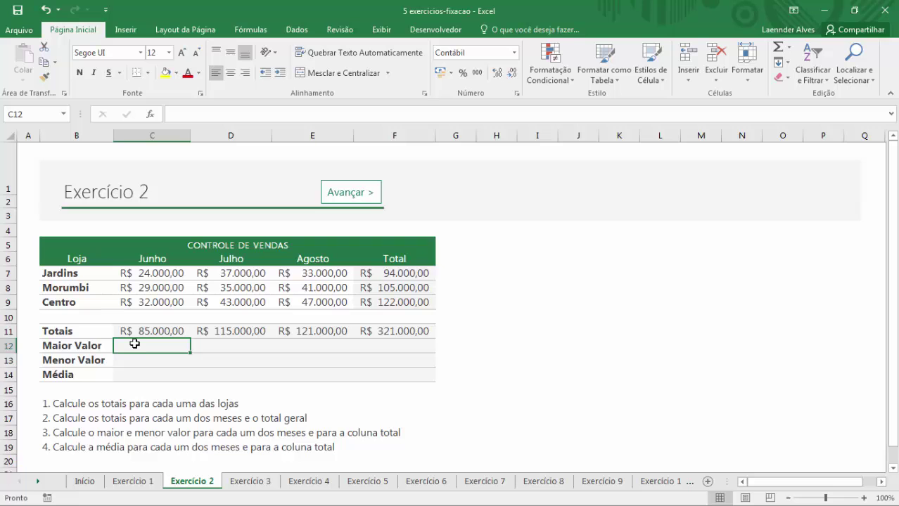
text(=má)
key(Tab)
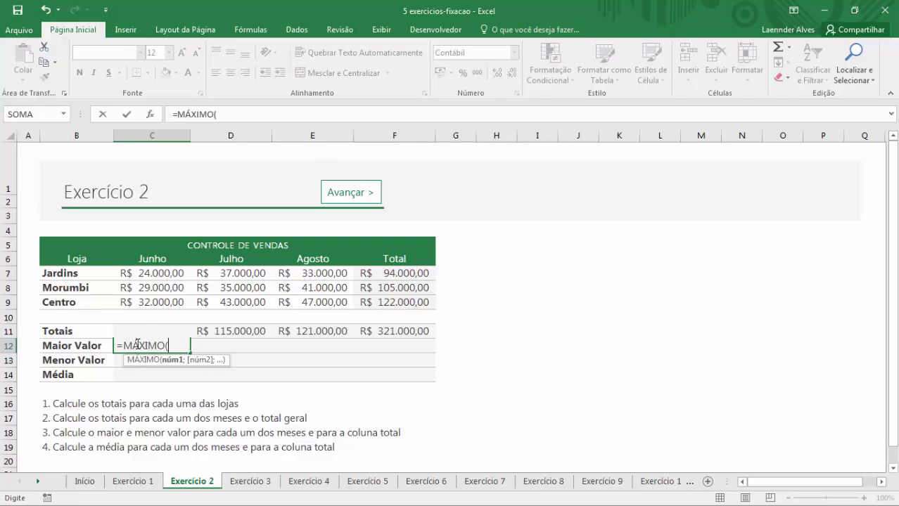
drag(155, 274, 156, 301)
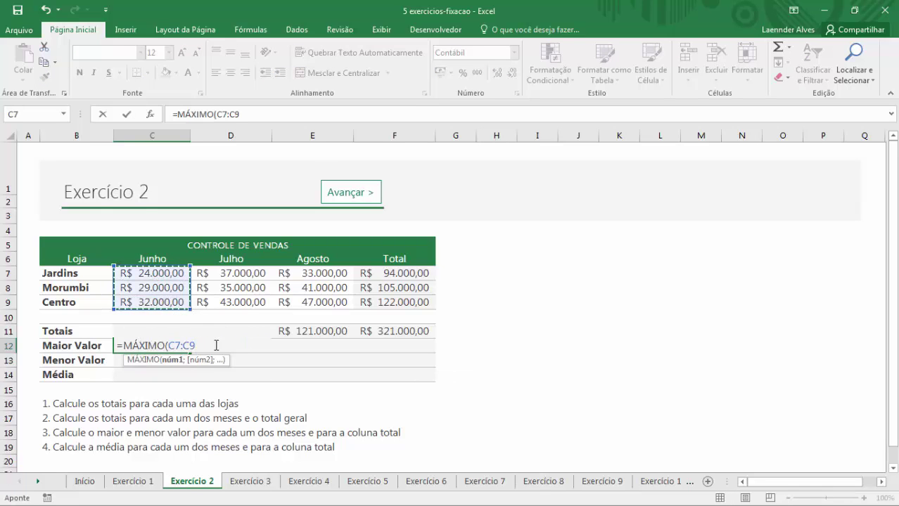
text())
key(Return)
click(173, 349)
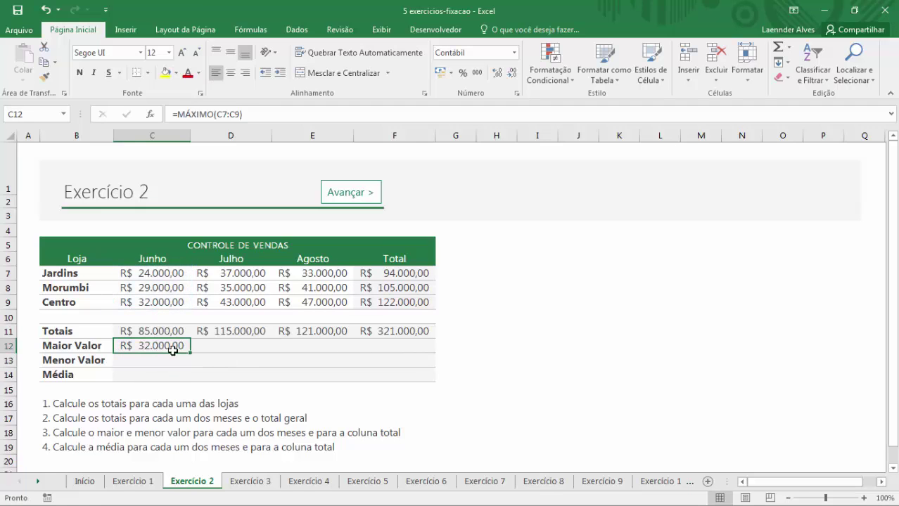
drag(192, 351, 418, 349)
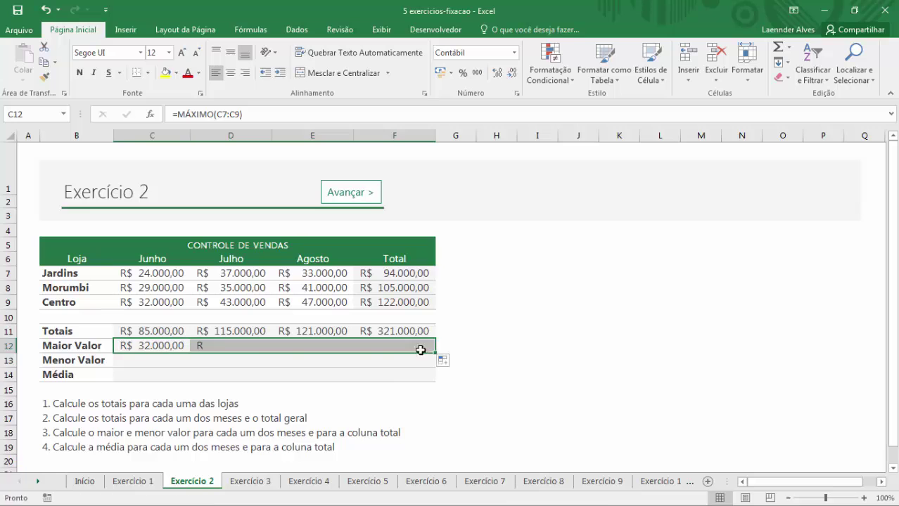
click(154, 360)
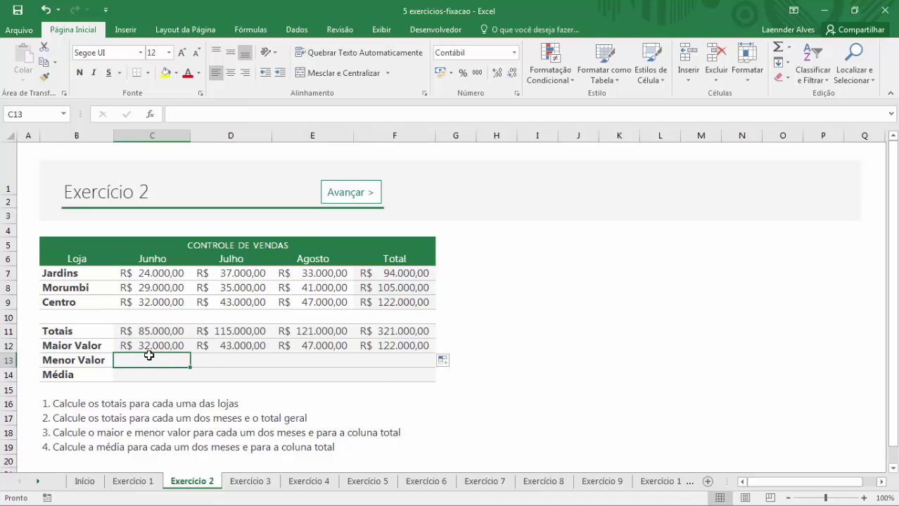
key(ctrl+z)
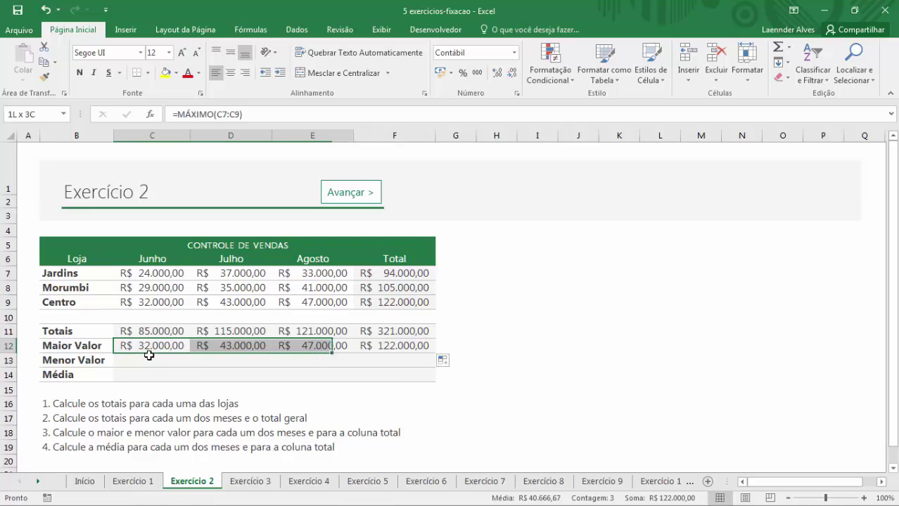
key(ctrl+z)
key(Right)
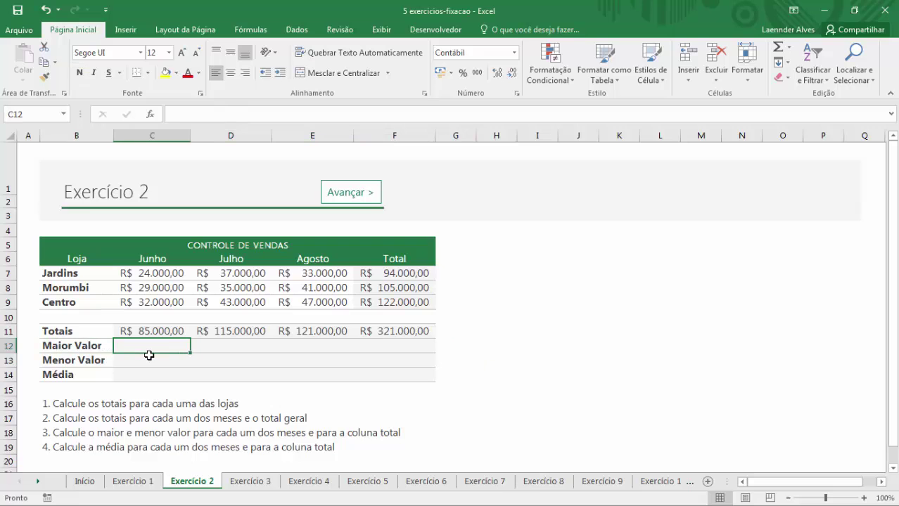
Enter =MAIOR(C7:C9;1) in C12 and fill it across to F12
text(=ma)
text(ximo)
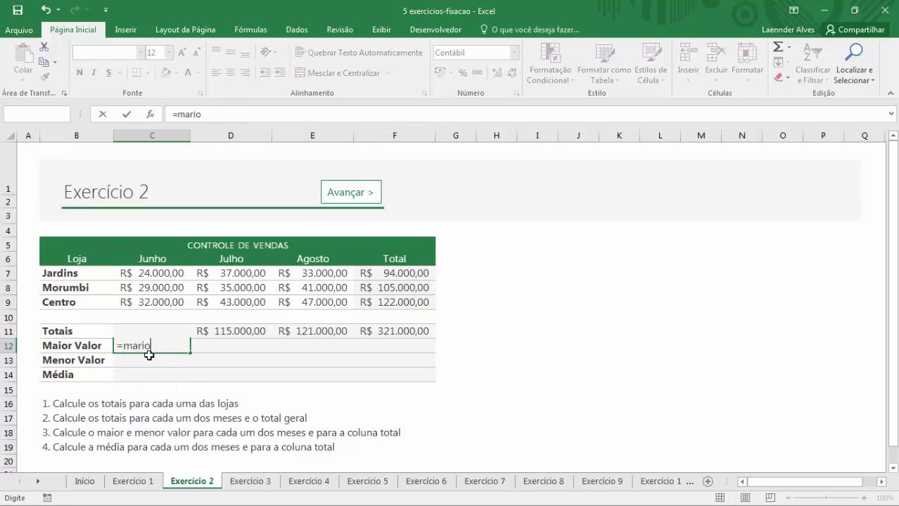
key(Tab)
key(Left)
text(=maio)
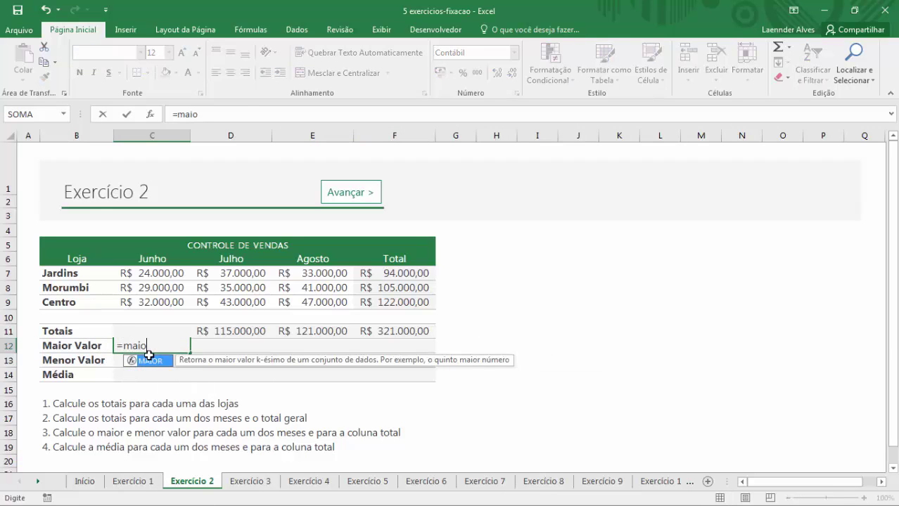
key(Tab)
drag(160, 275, 164, 302)
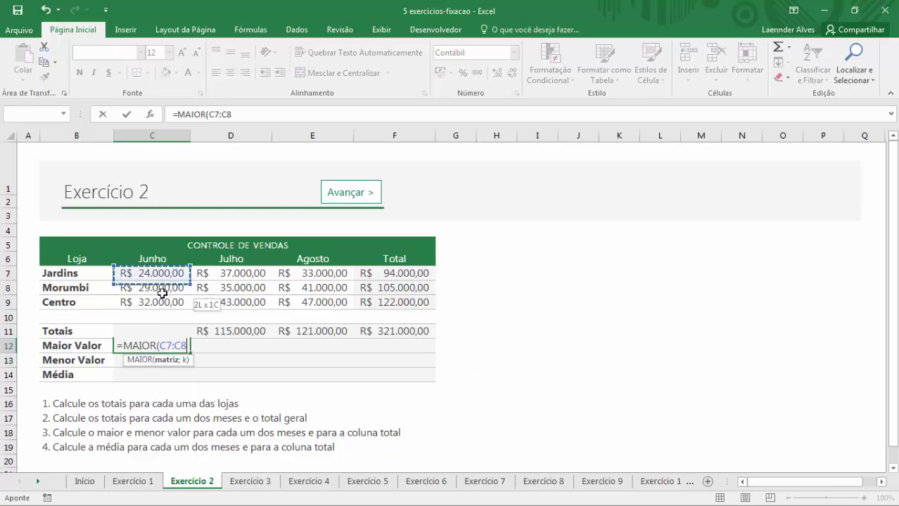
text(;)
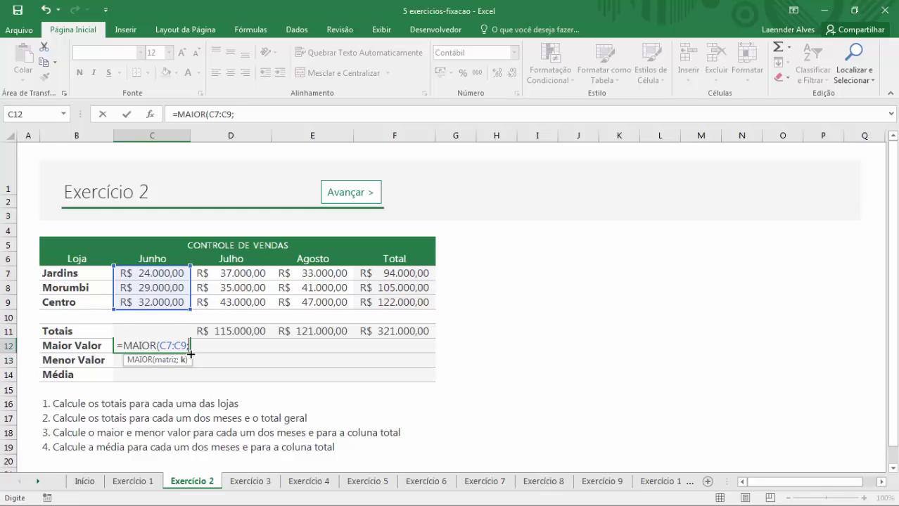
text(1)
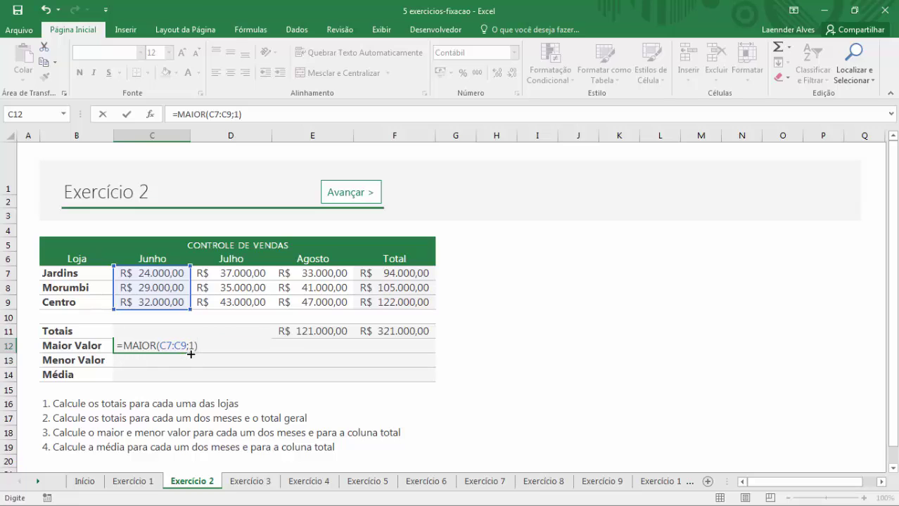
key(Return)
click(189, 350)
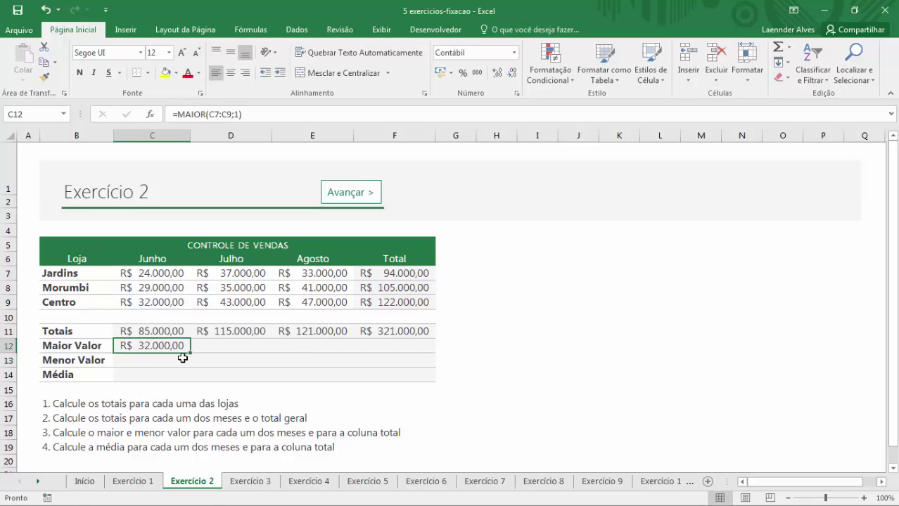
drag(188, 350, 416, 355)
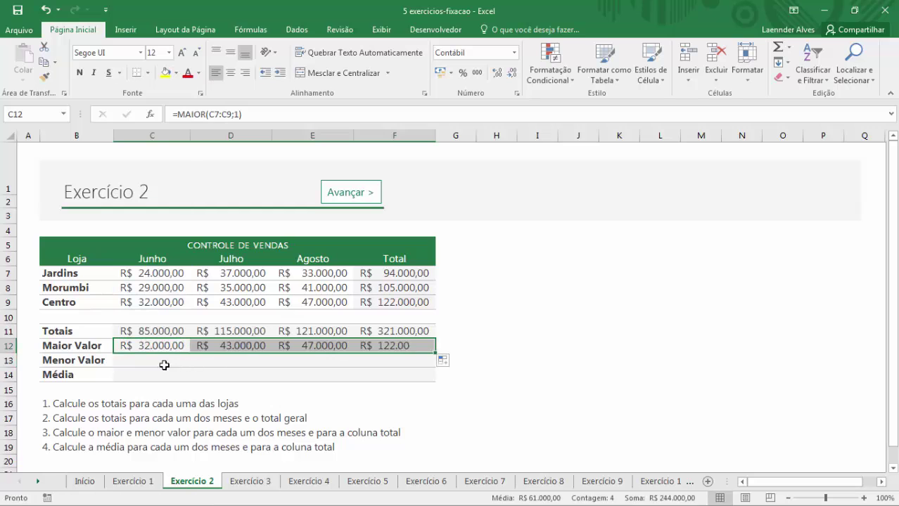
drag(146, 361, 408, 364)
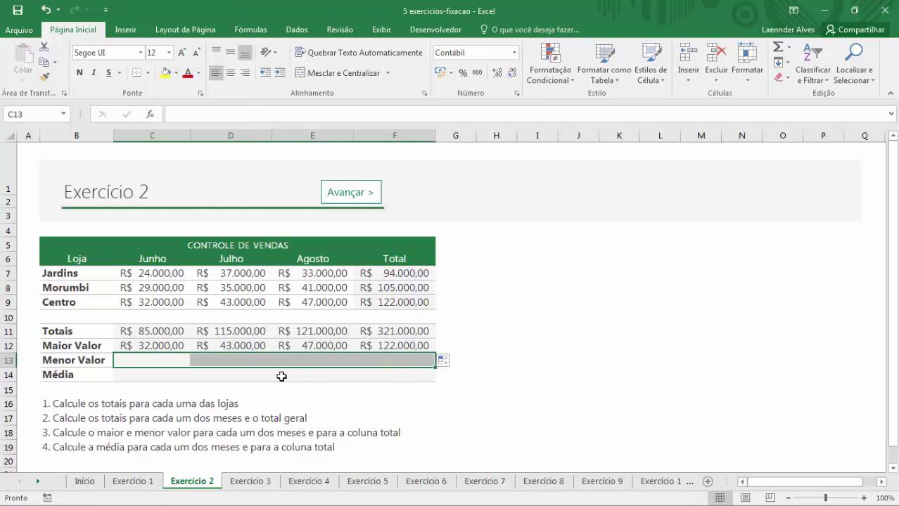
Fill the Menor Valor row with MÍNIMO formulas: 24.000, 35.000, 33.000 and 94.000
text(=mín)
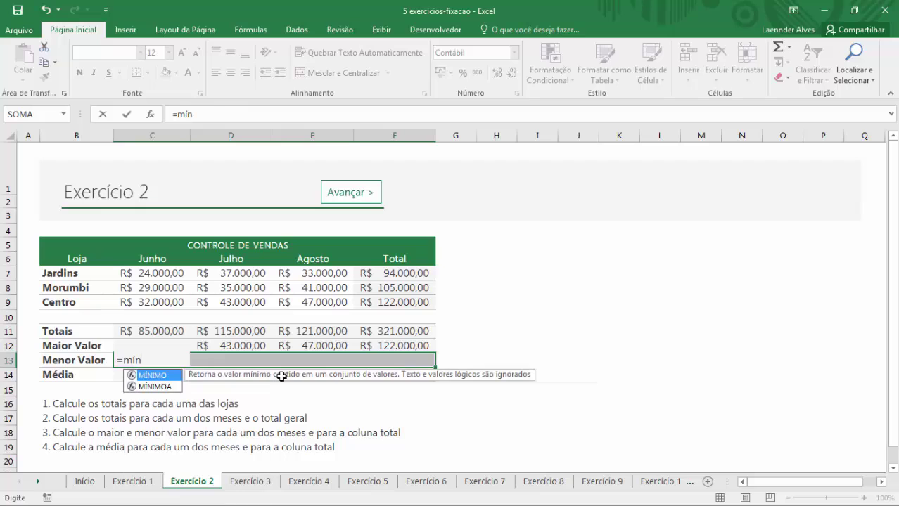
key(Tab)
drag(151, 275, 156, 315)
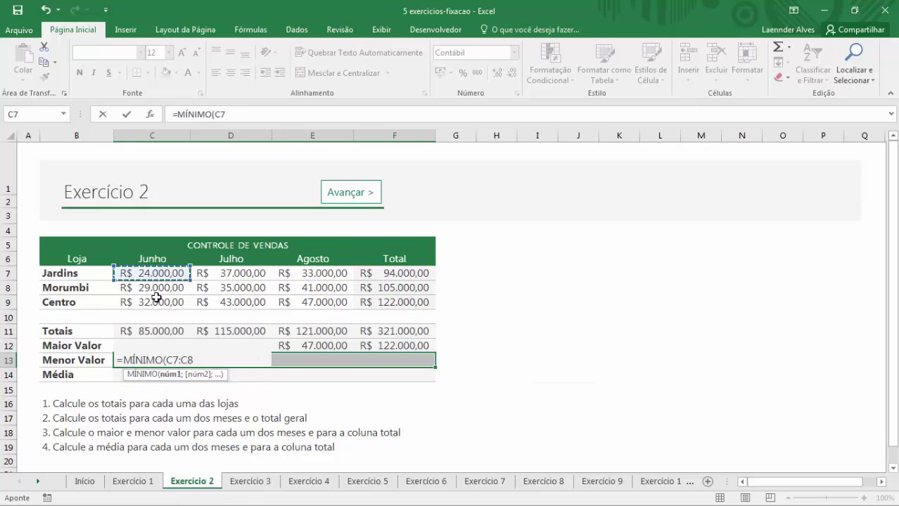
text())
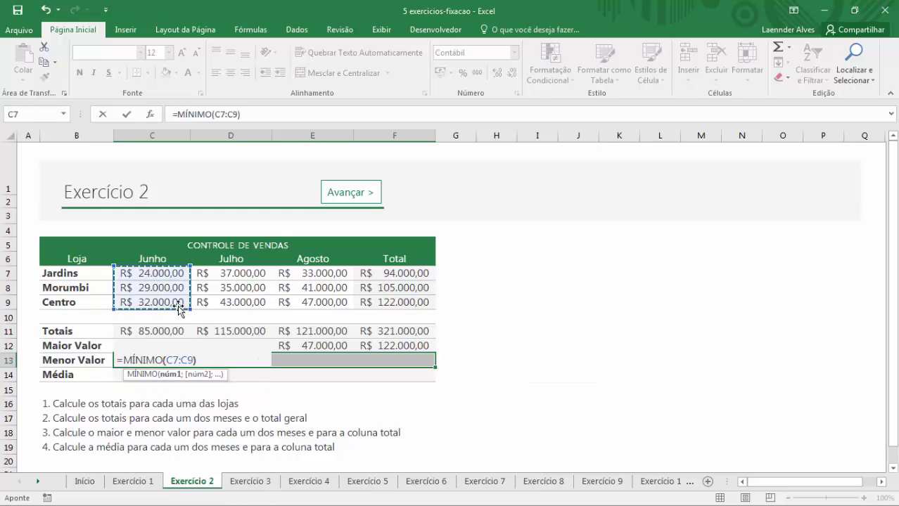
key(ctrl+Return)
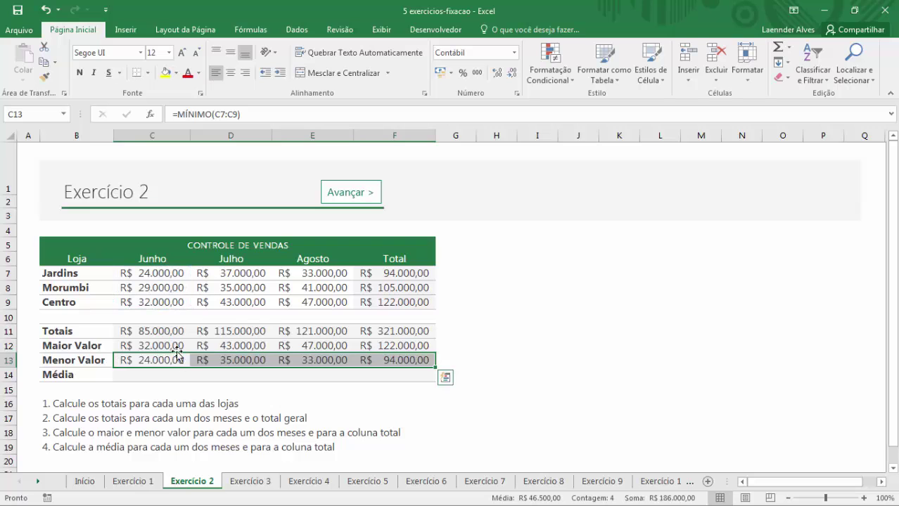
Fill the Média row with =MÉDIA(C7:C9), giving 28.333,33 through 107.000,00
drag(142, 375, 405, 374)
text(=méd)
key(Tab)
drag(174, 275, 173, 306)
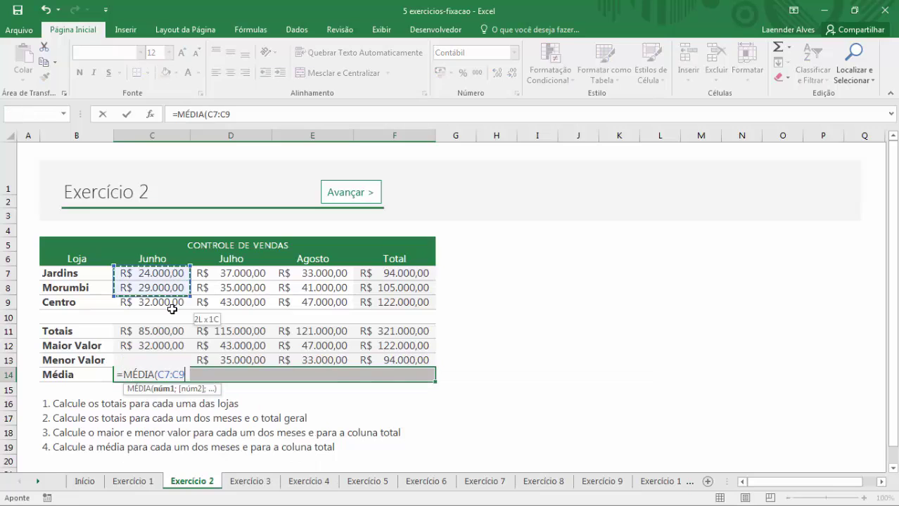
text())
key(ctrl+Return)
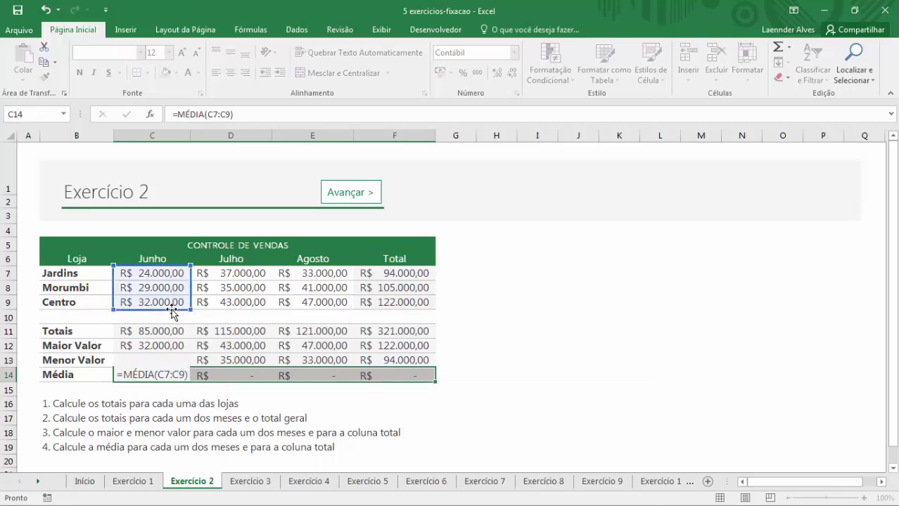
click(140, 375)
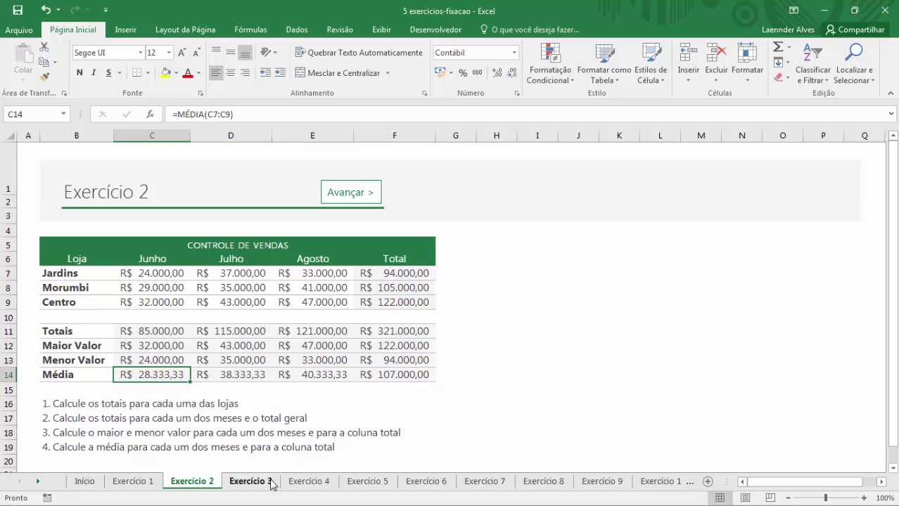
On Exercício 3, select the product Total cells of the Alimentos, Bebidas and Higiene / Limpeza groups
click(345, 194)
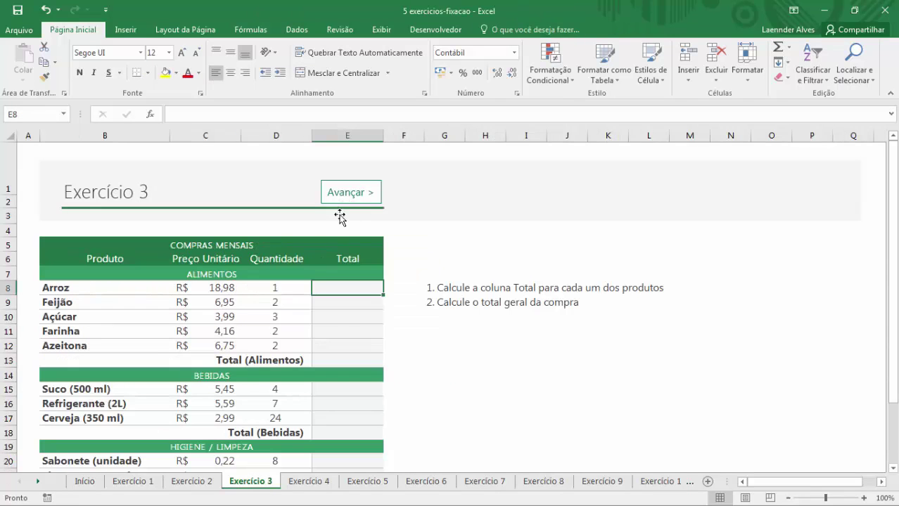
scroll(261, 283, down, 1)
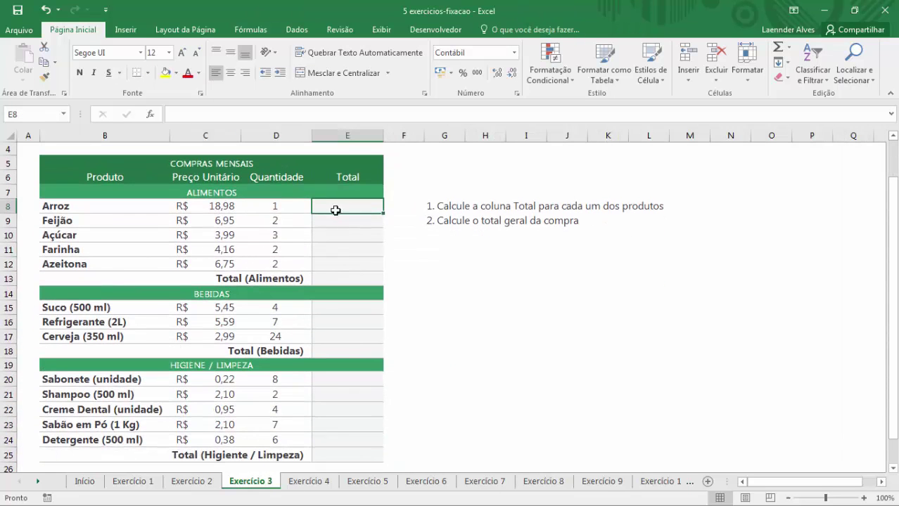
drag(202, 211, 262, 209)
click(211, 206)
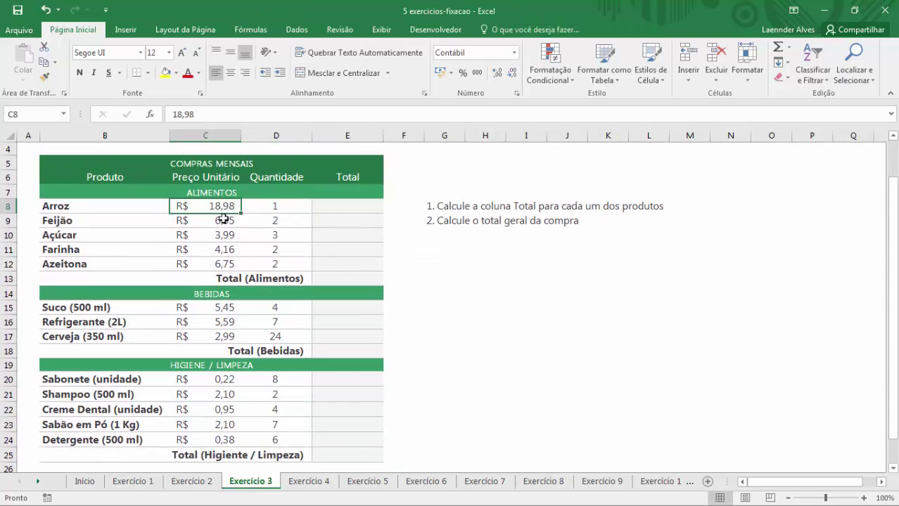
drag(259, 208, 272, 209)
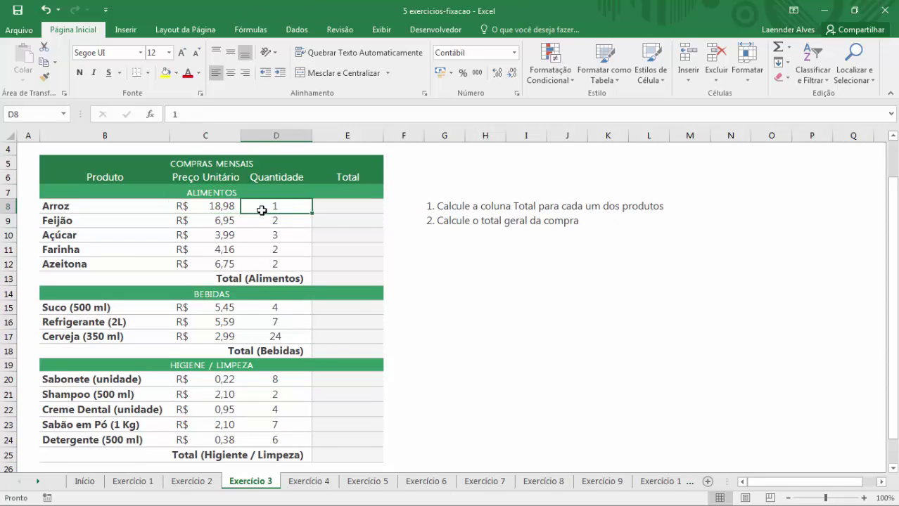
click(219, 211)
drag(333, 210, 335, 257)
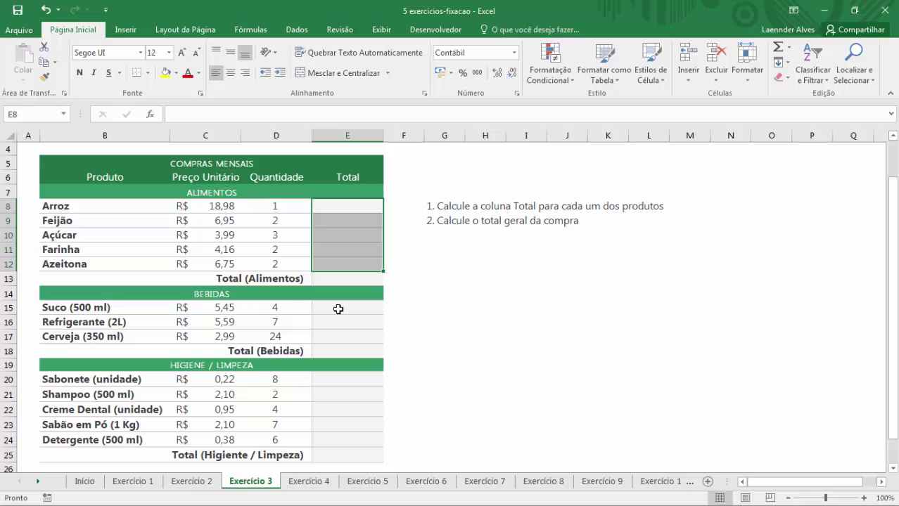
drag(339, 307, 333, 394)
scroll(339, 336, down, 1)
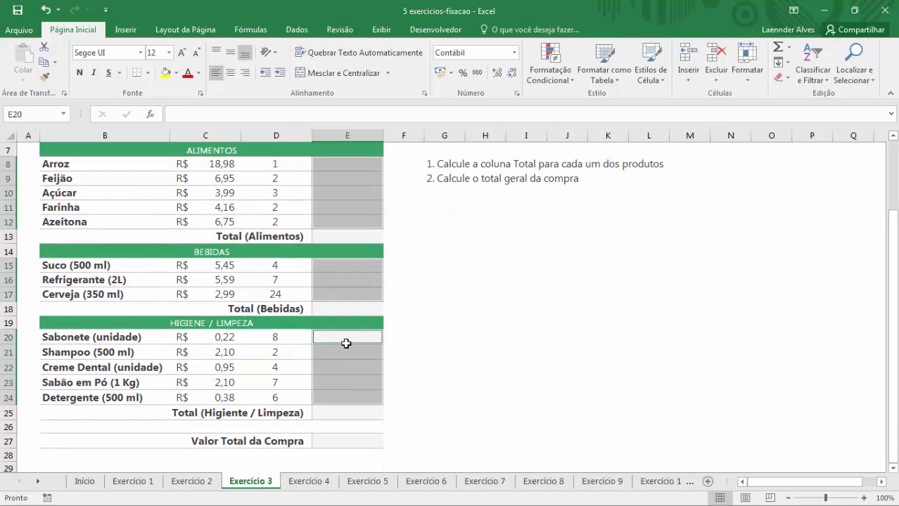
scroll(342, 330, up, 2)
scroll(342, 330, down, 2)
Fill all selected Total cells with the price-times-quantity formula =C20*D20
text(=)
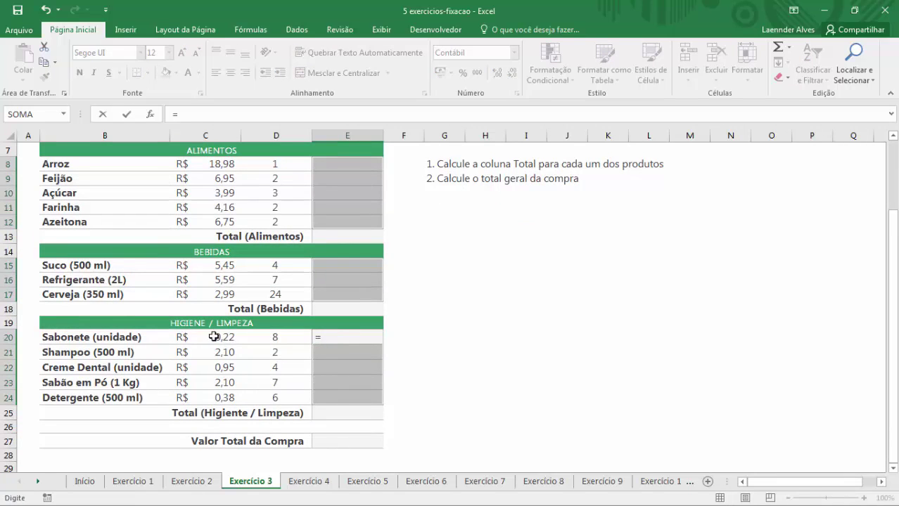
click(214, 336)
text(*)
click(255, 337)
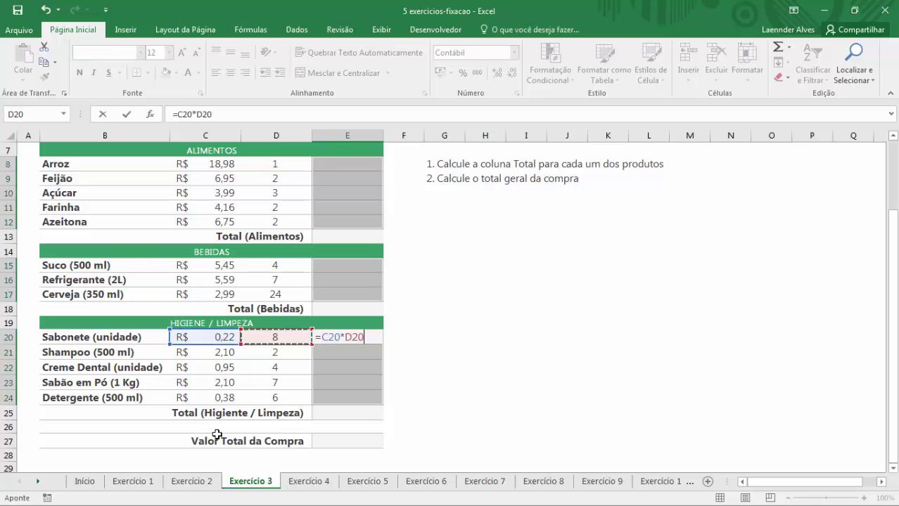
key(ctrl+Return)
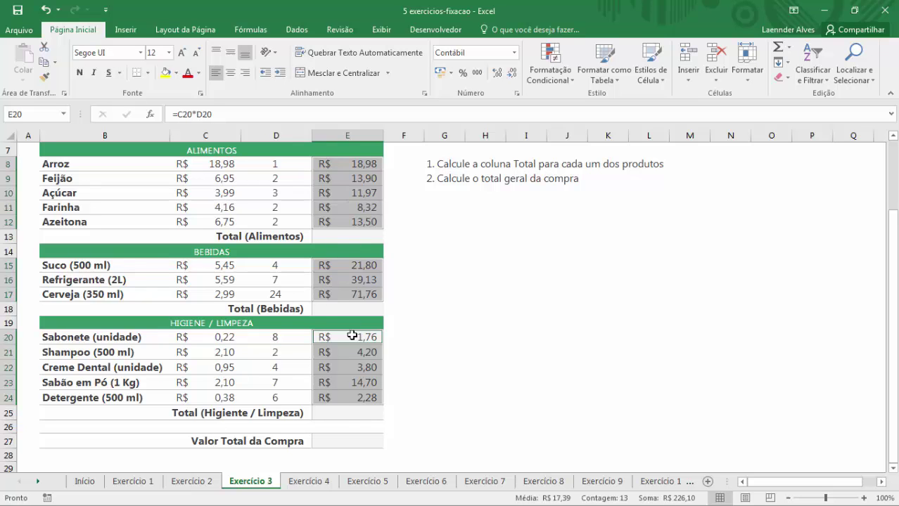
AutoSum the Alimentos, Bebidas and Higiene / Limpeza subtotals in E13, E18 and E25
click(342, 237)
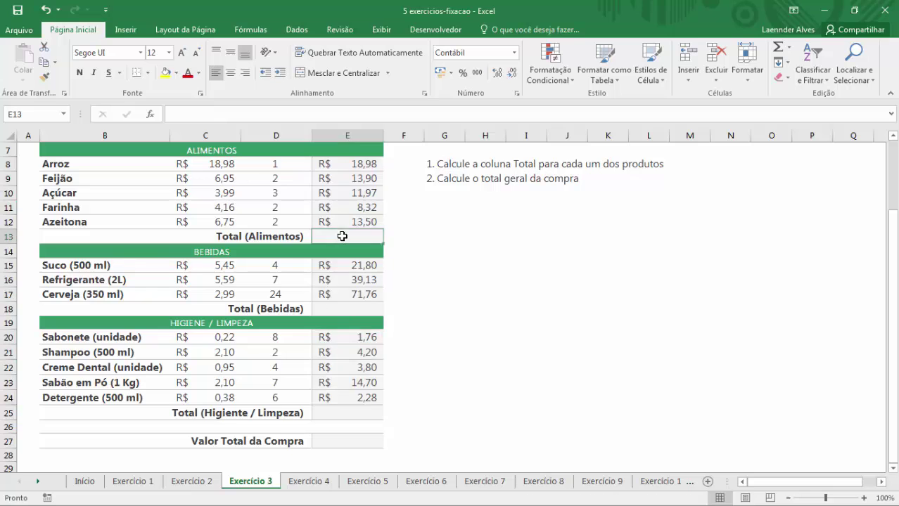
ctrl+click(331, 309)
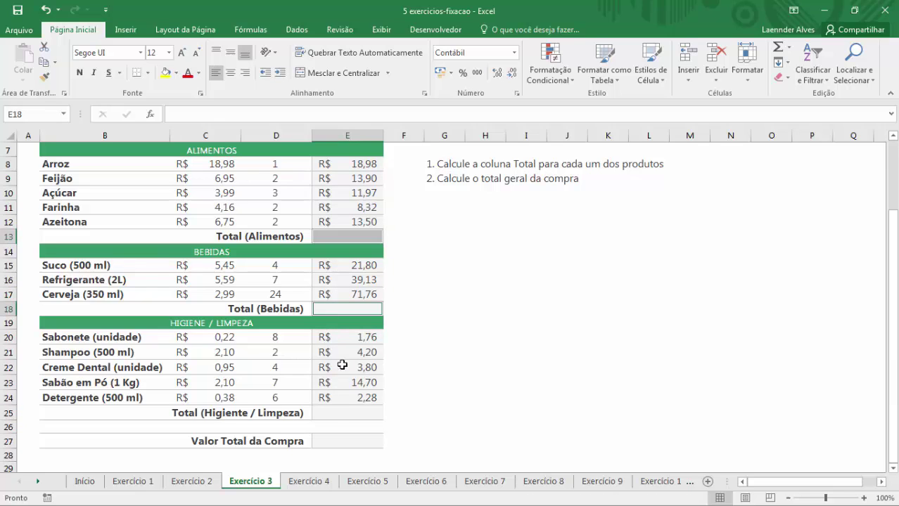
ctrl+click(343, 412)
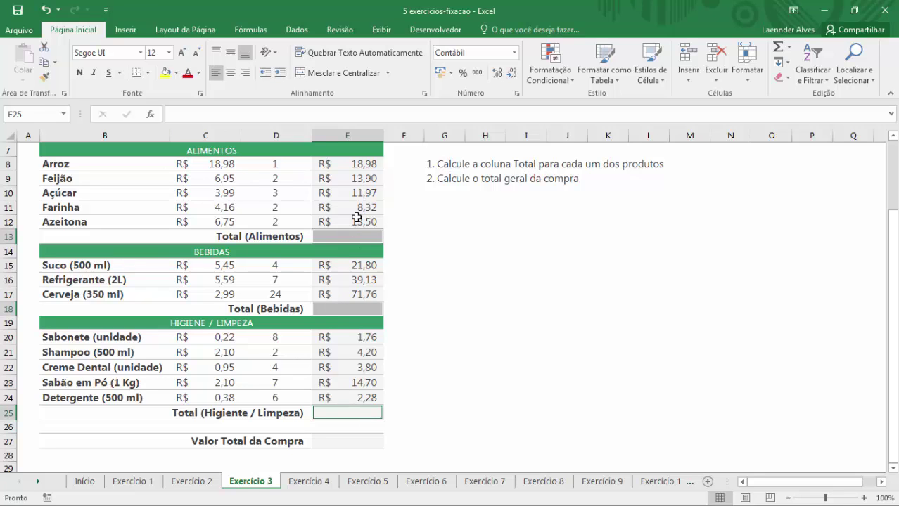
key(alt+equal)
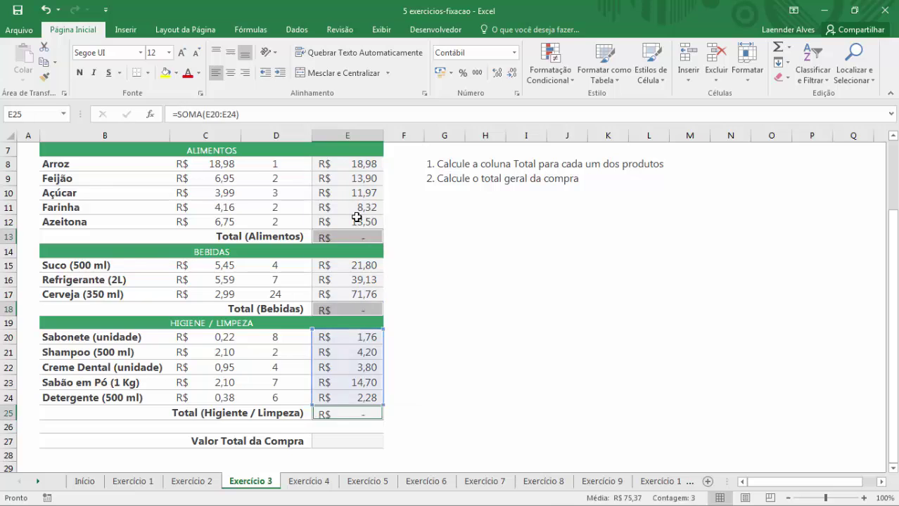
click(357, 238)
click(351, 308)
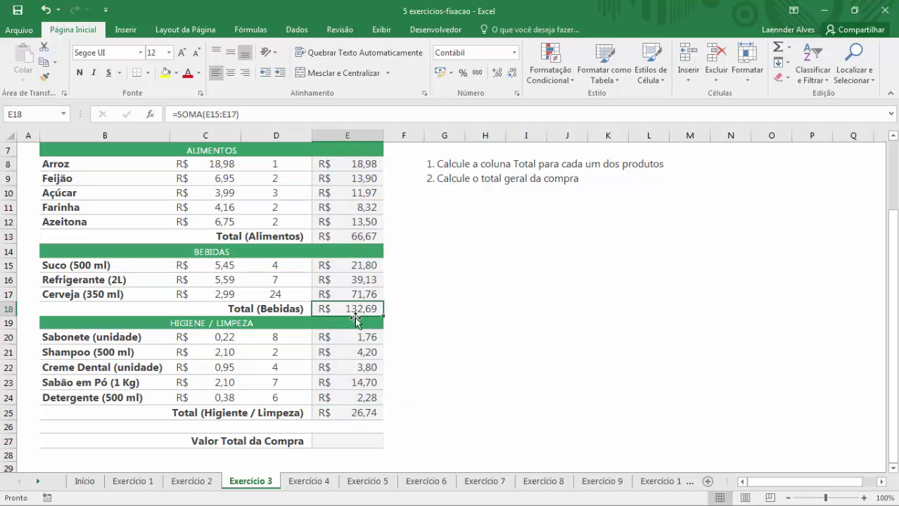
drag(367, 414, 366, 427)
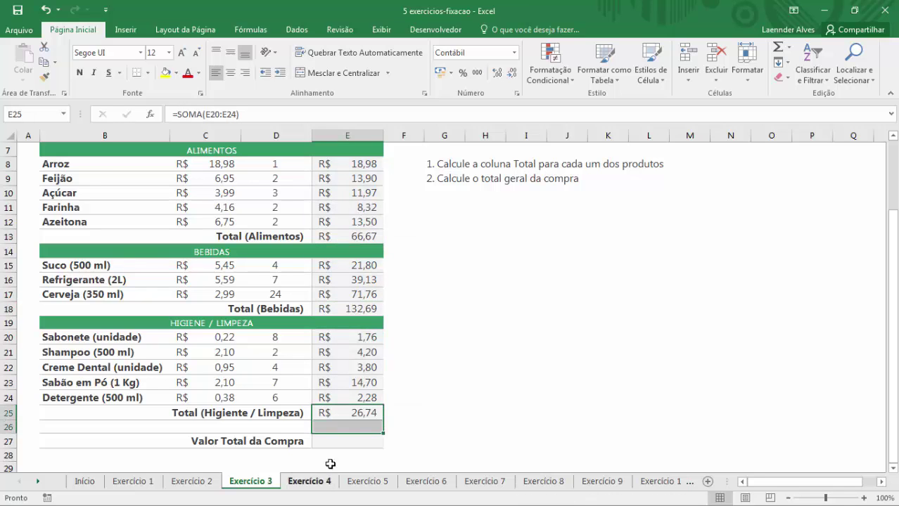
click(365, 413)
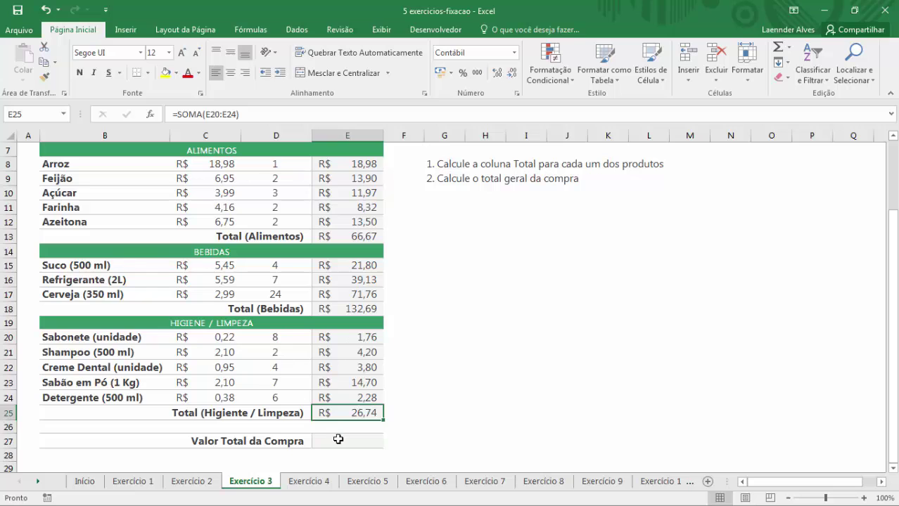
Enter =SOMA(E13;E18;E25) in E27 for a purchase total of R$ 226,10
click(339, 439)
text(=)
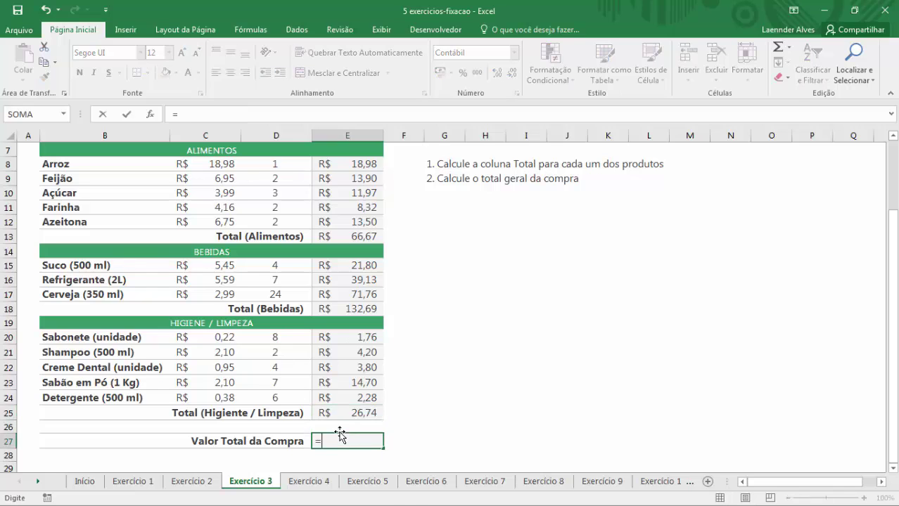
text(soma()
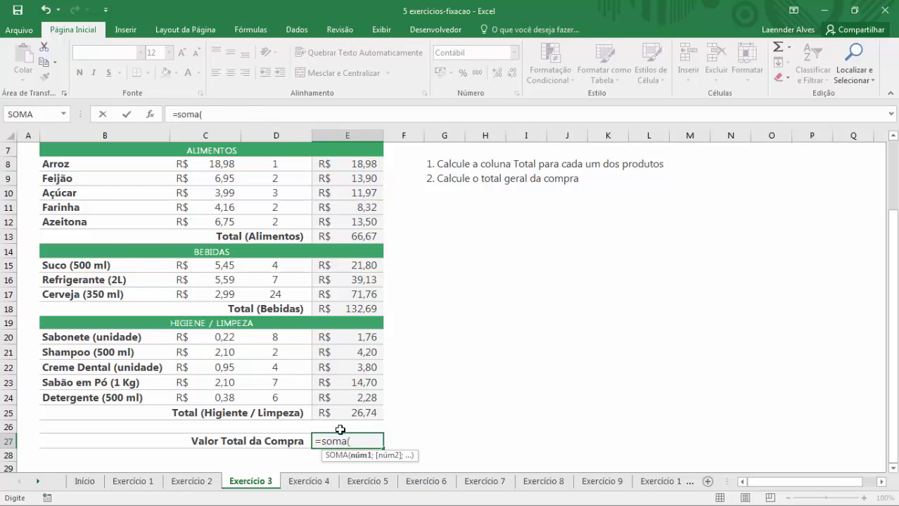
click(331, 237)
text(;)
click(345, 307)
text(;)
click(352, 414)
text())
key(Return)
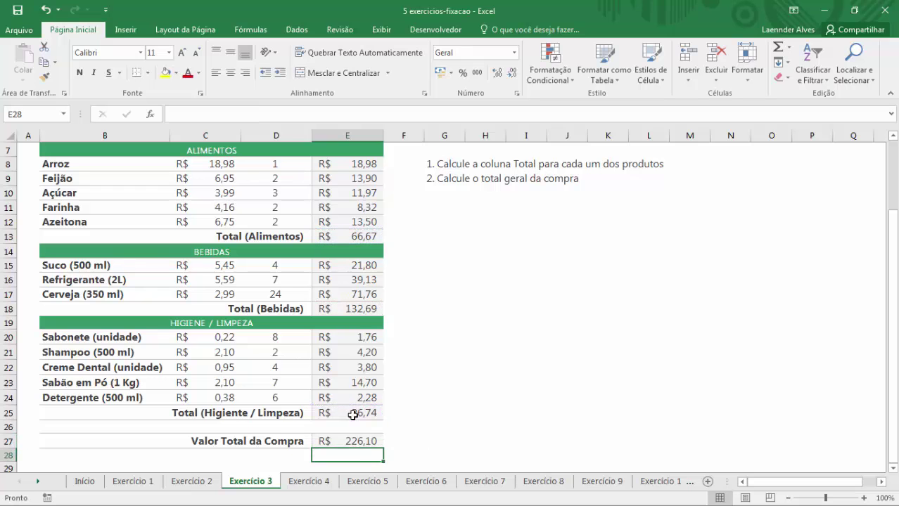
Move on to the Exercício 4 sheet
scroll(230, 301, up, 1)
click(182, 205)
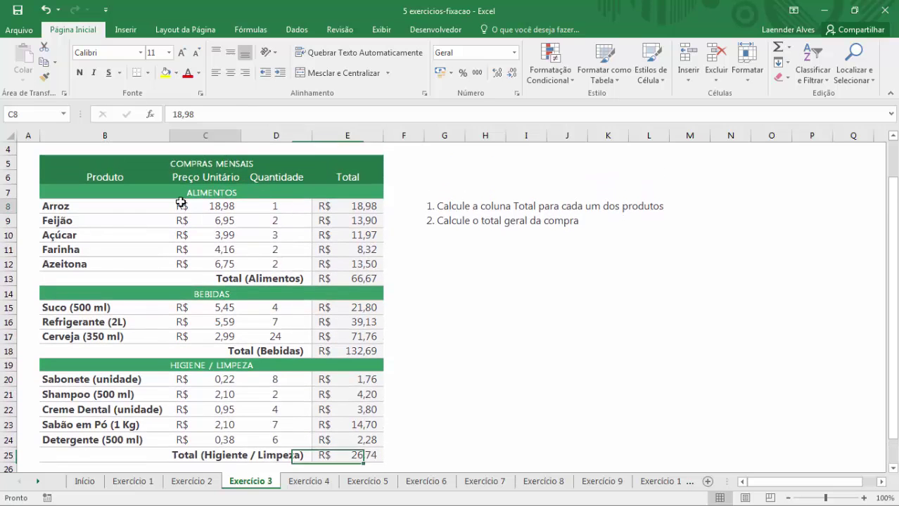
scroll(196, 202, up, 1)
On Exercício 4, AutoSum C7:G12 to fill the revenue row Totals and the Renda Total row
click(357, 185)
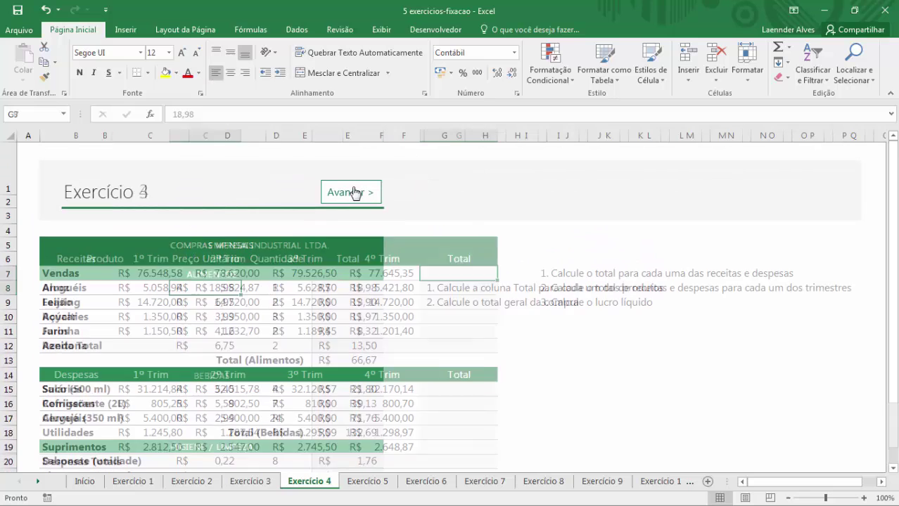
scroll(206, 248, down, 1)
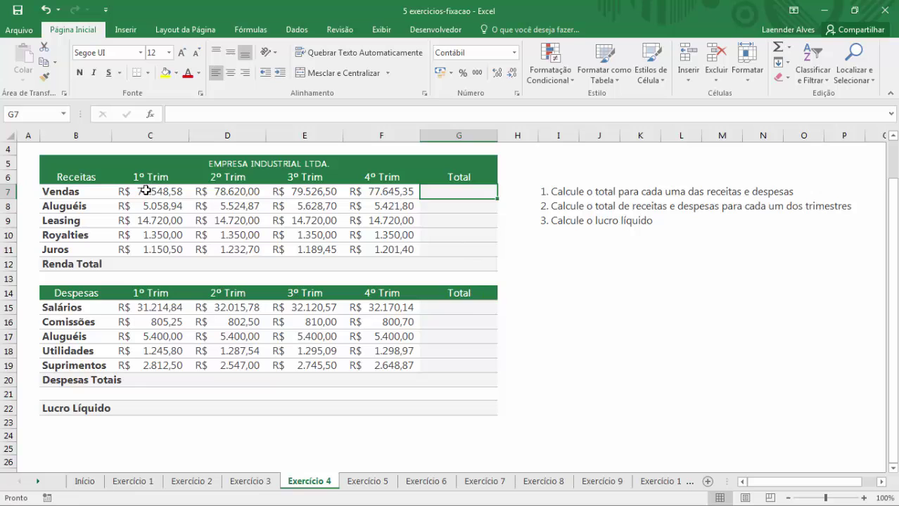
drag(145, 190, 492, 266)
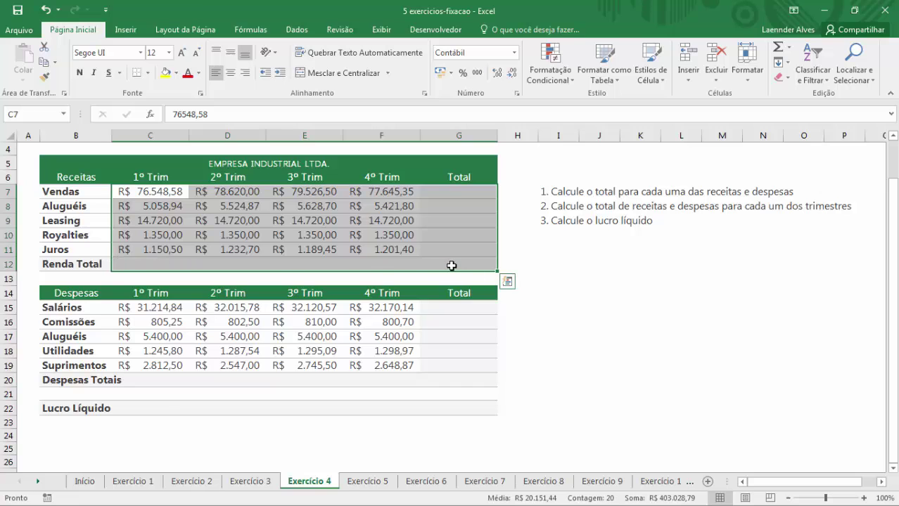
key(alt+equal)
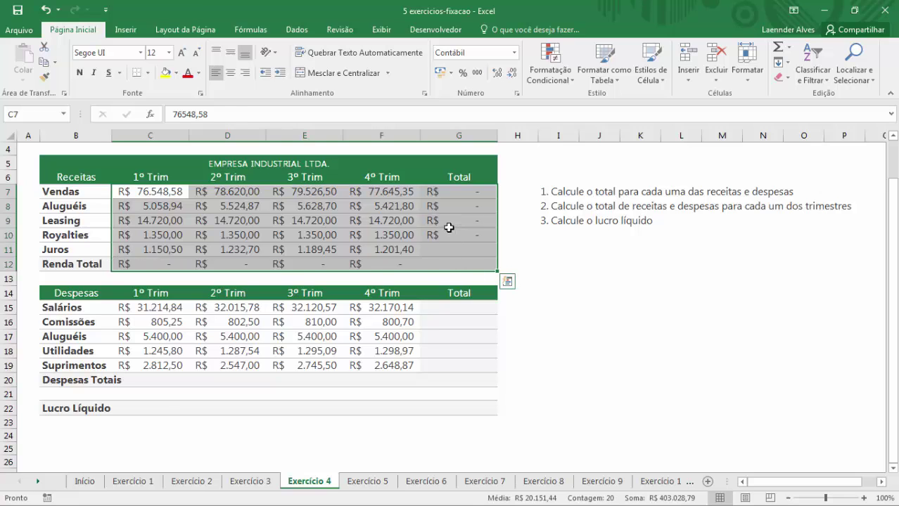
click(448, 232)
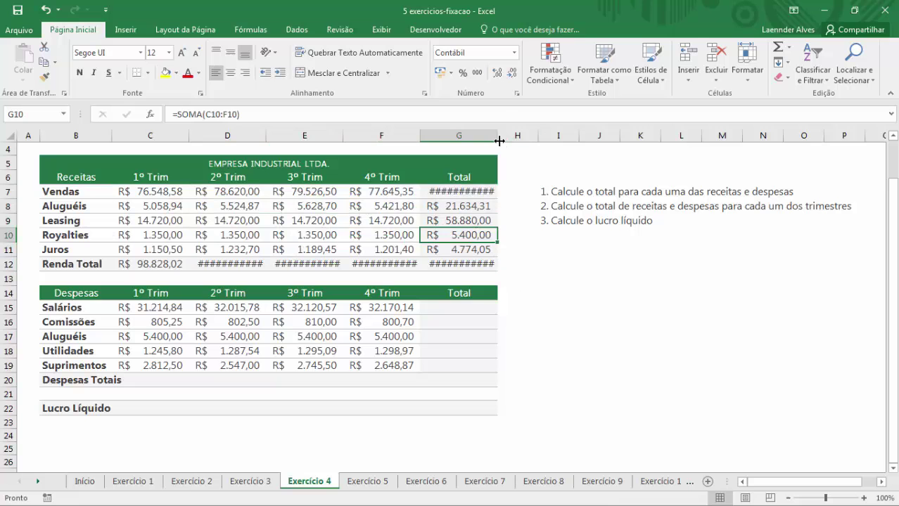
drag(157, 130, 426, 130)
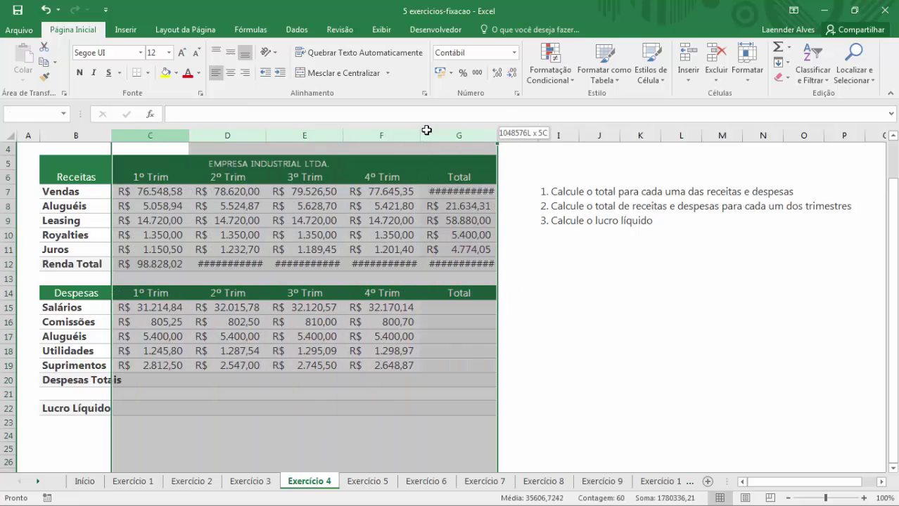
Auto-fit columns C–G, AutoSum the expense table C15:G20, and widen column B
double_click(420, 135)
click(488, 222)
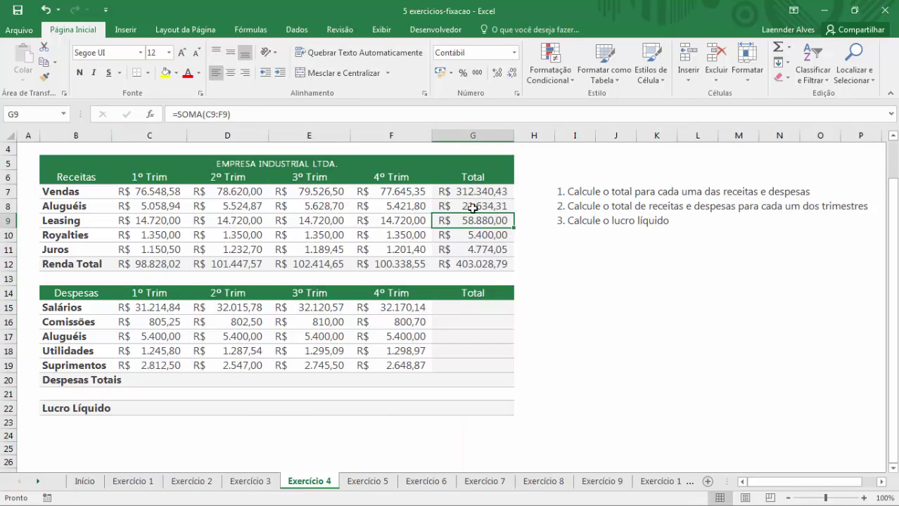
drag(140, 309, 479, 380)
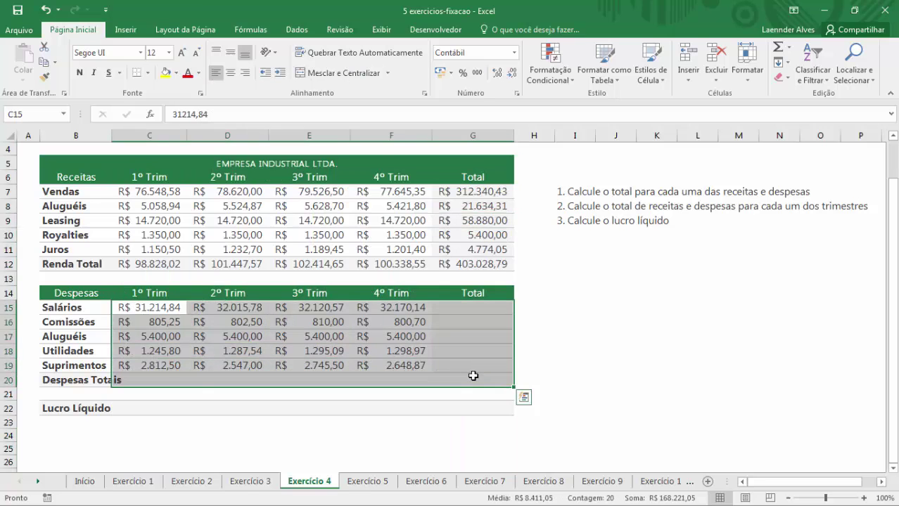
key(alt+equal)
click(296, 348)
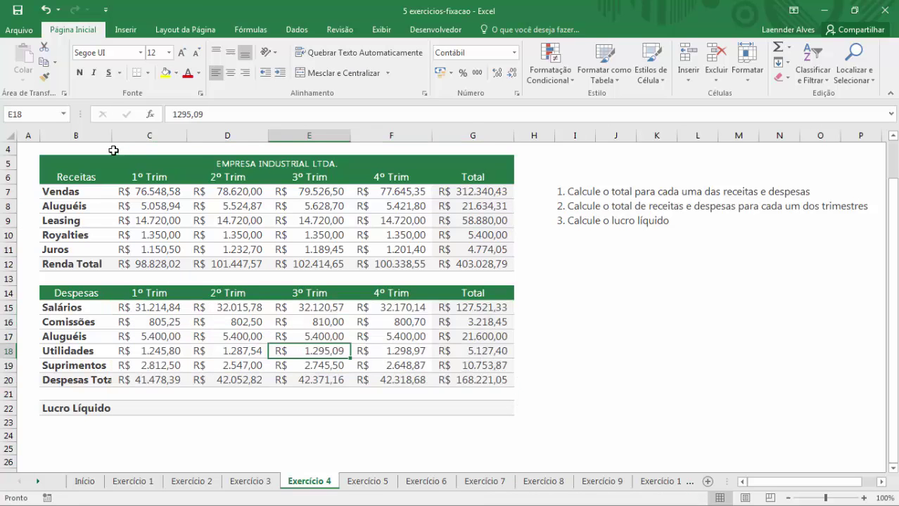
drag(111, 135, 125, 135)
Select the Lucro Líquido row C22:G22 after checking the Renda Total and Despesas Totais formulas
click(147, 404)
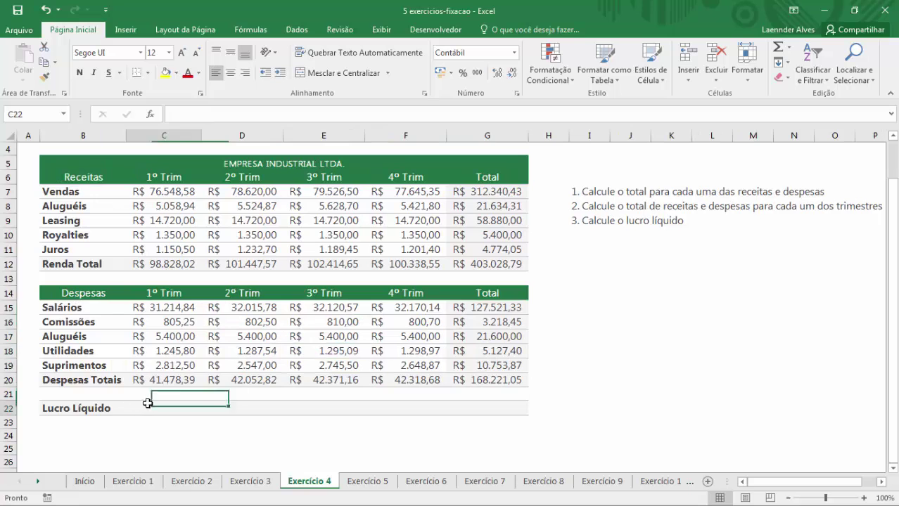
drag(147, 403, 473, 404)
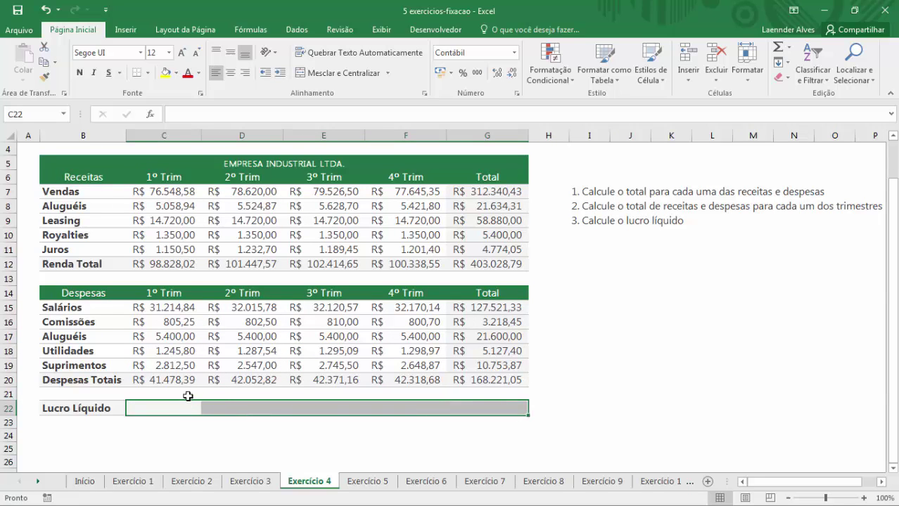
click(158, 261)
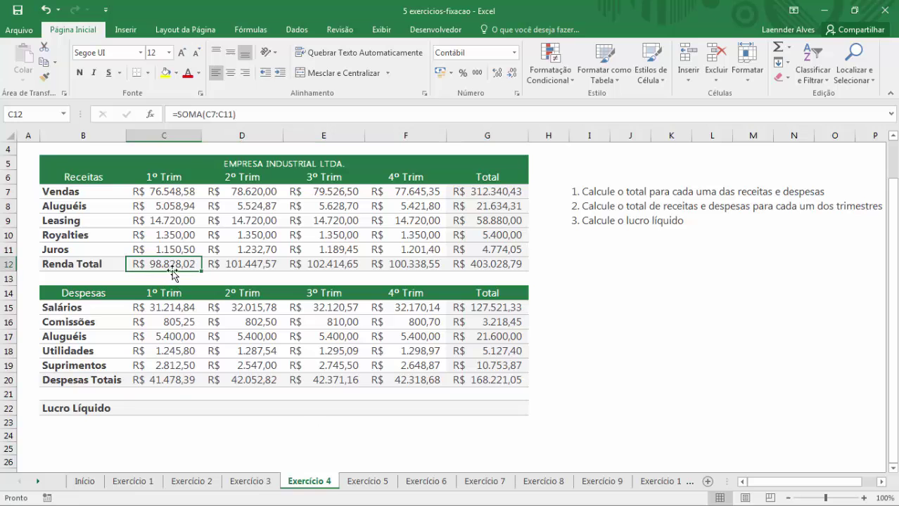
click(166, 379)
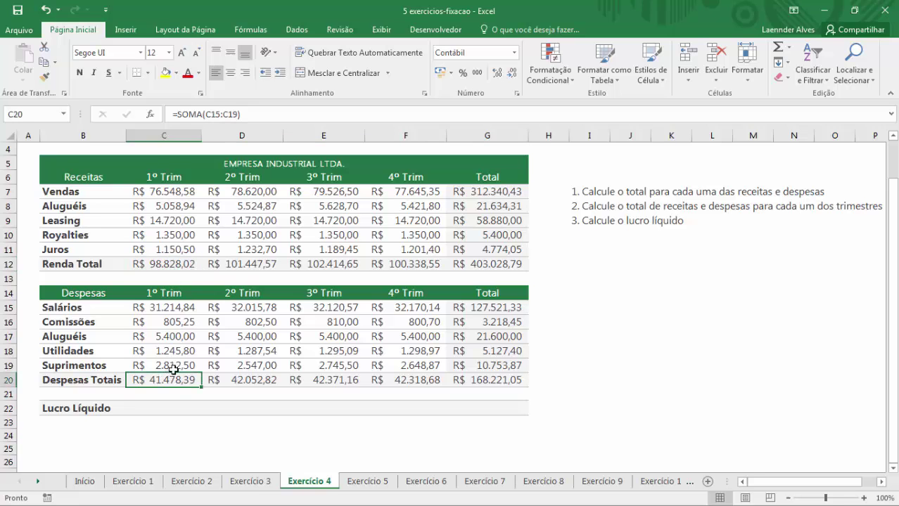
click(191, 267)
drag(169, 406, 474, 409)
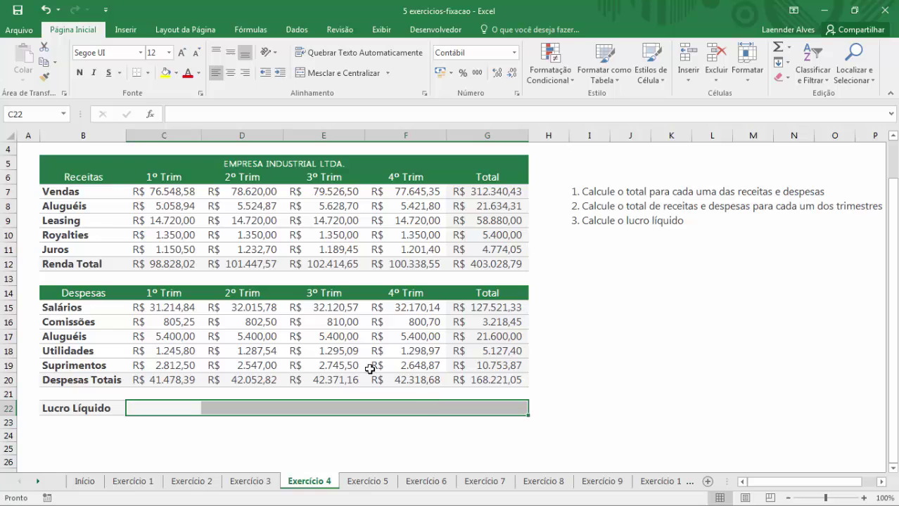
Fill C22:G22 with =C12-C20 using Ctrl+Enter and check the profit per quarter
text(=)
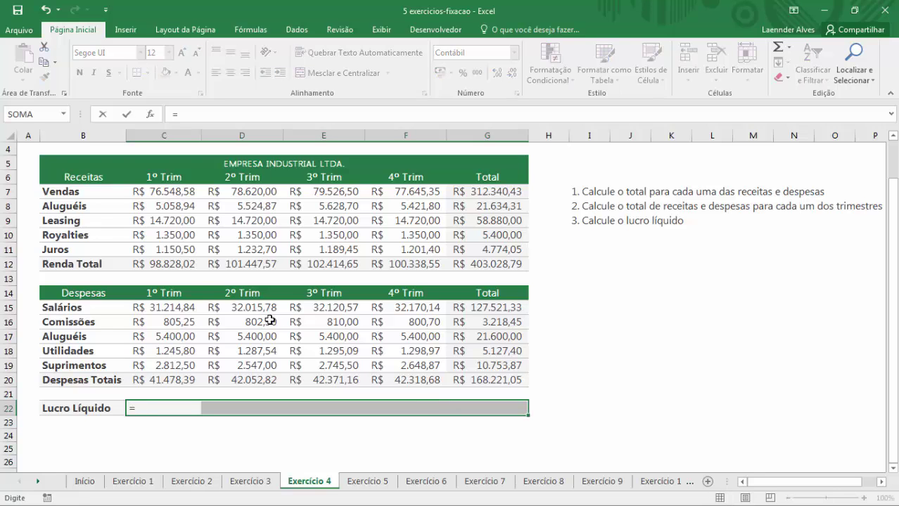
click(164, 264)
text(-)
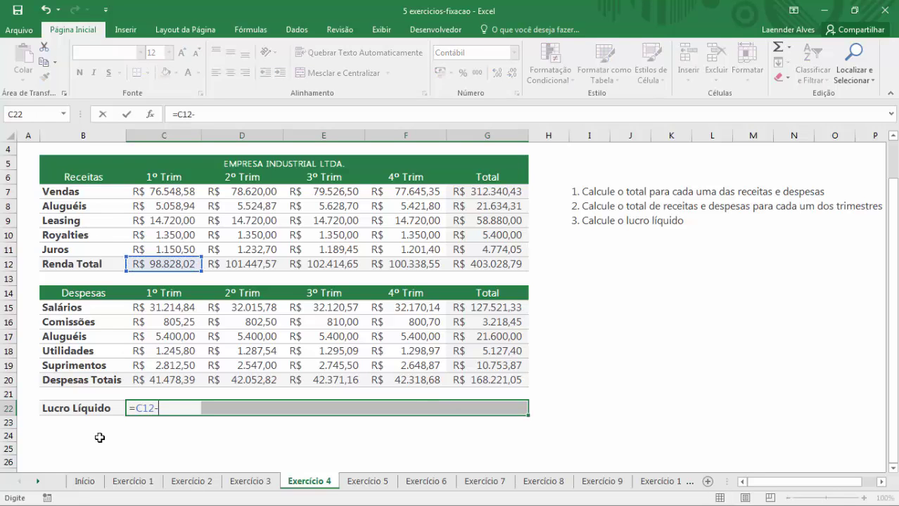
click(146, 383)
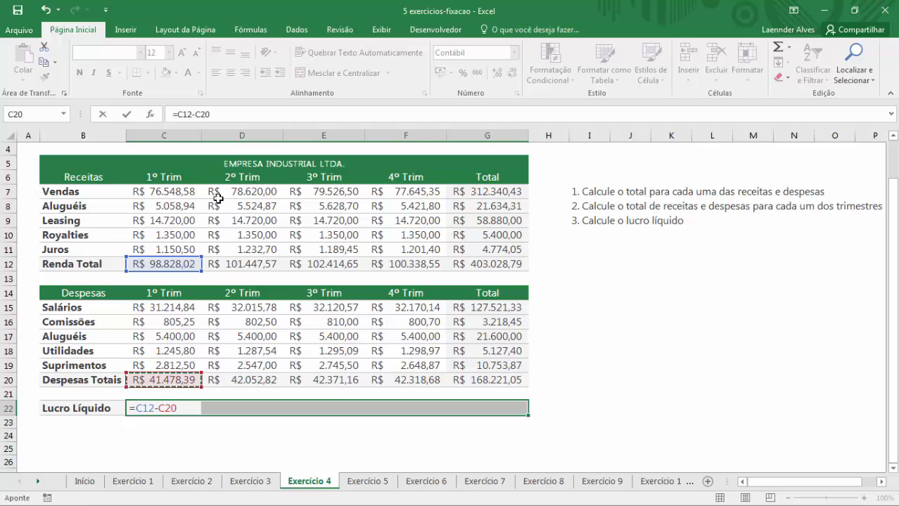
key(ctrl+Return)
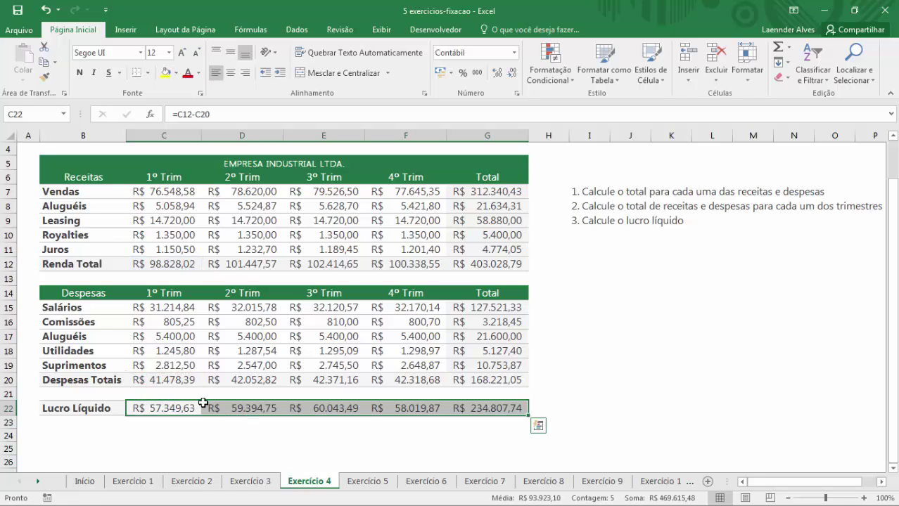
click(208, 405)
click(325, 405)
click(387, 410)
key(Right)
Switch to the Exercício 5 sheet and look over the Planilha de Compras table
scroll(371, 285, up, 1)
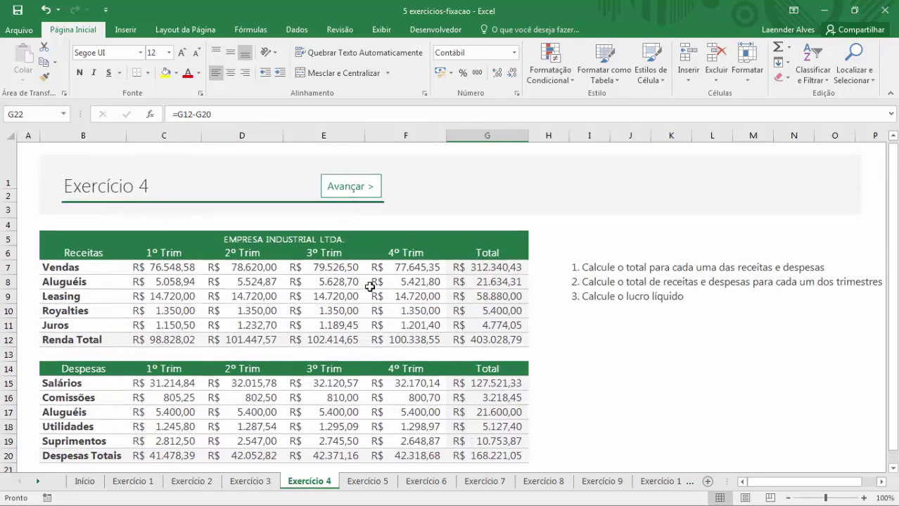
click(373, 192)
scroll(285, 284, down, 1)
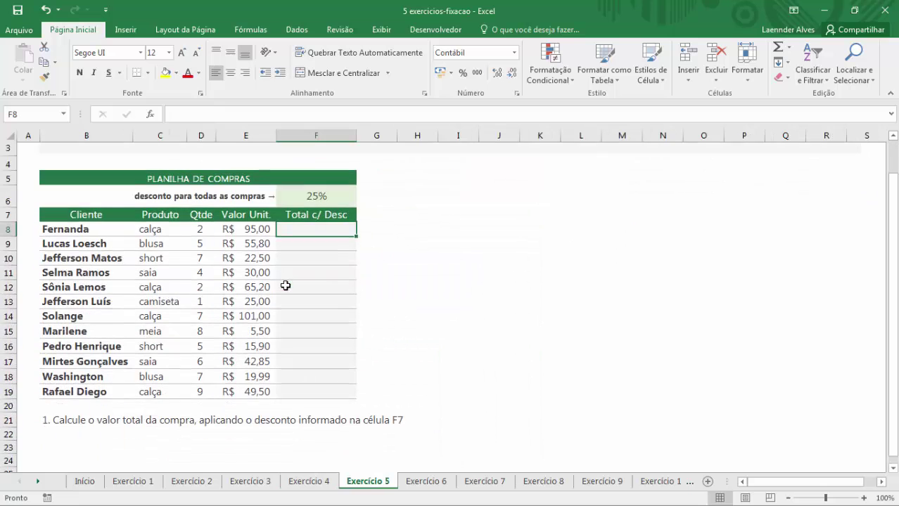
scroll(284, 273, up, 1)
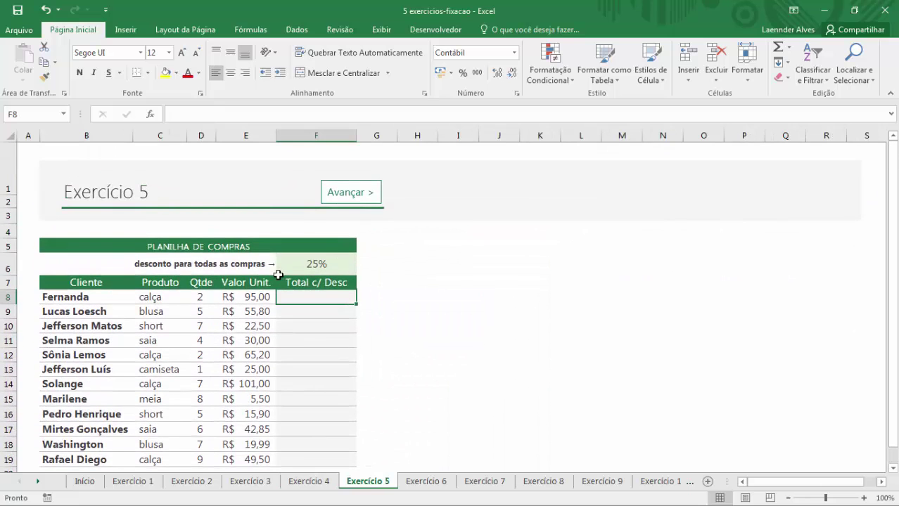
scroll(296, 264, down, 1)
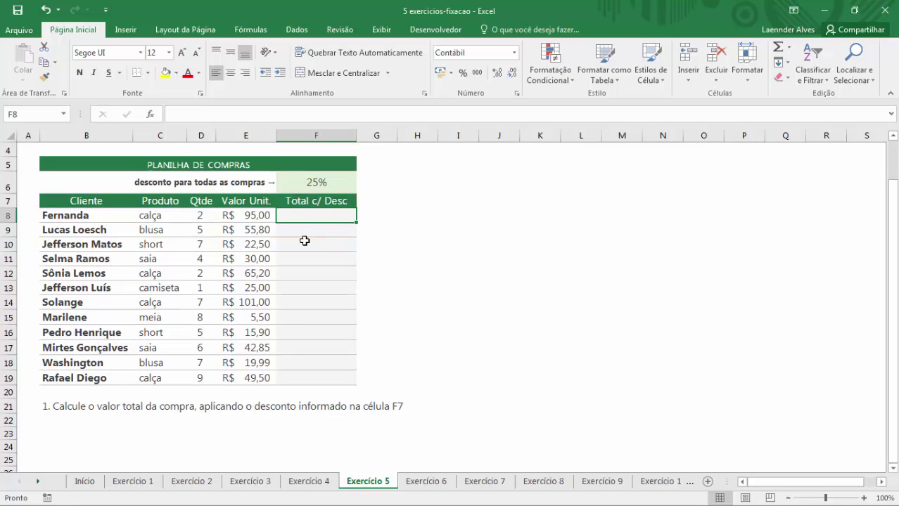
scroll(306, 226, up, 1)
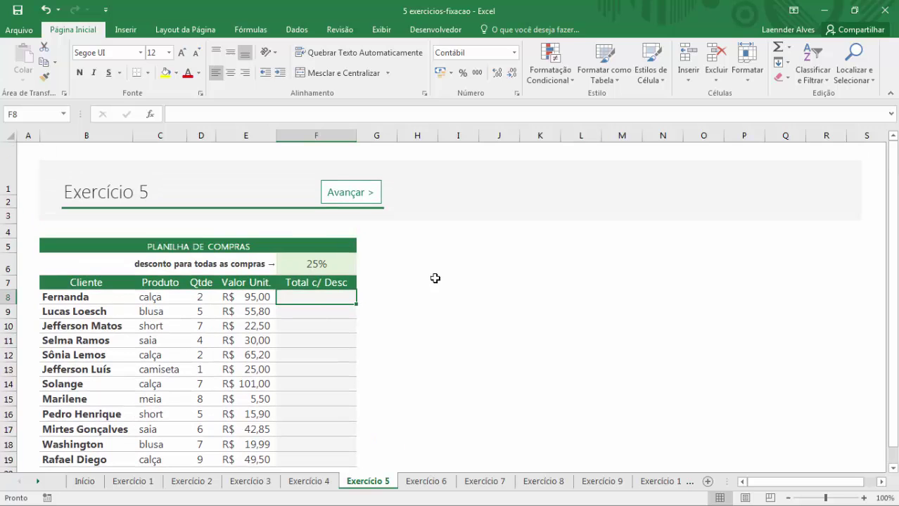
Inspect the 25% discount in F6 and pick H5 for a side example
click(436, 278)
click(467, 277)
click(466, 269)
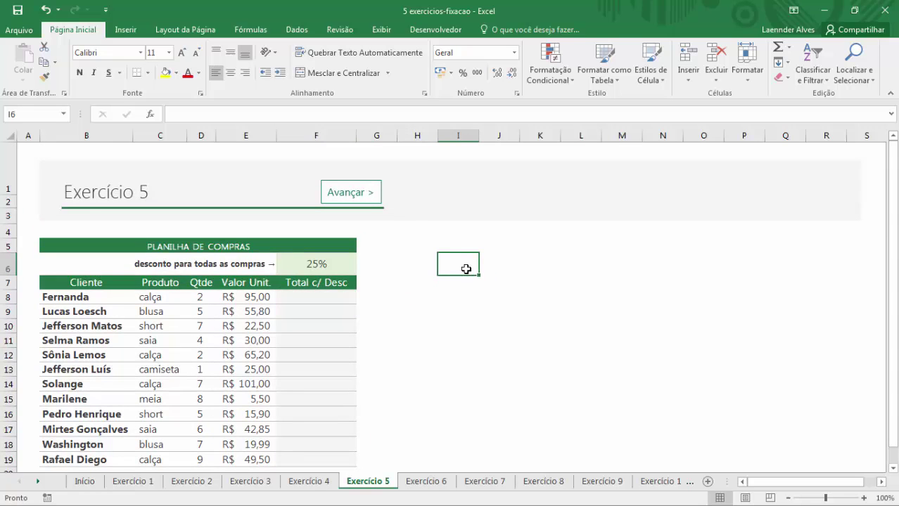
click(346, 270)
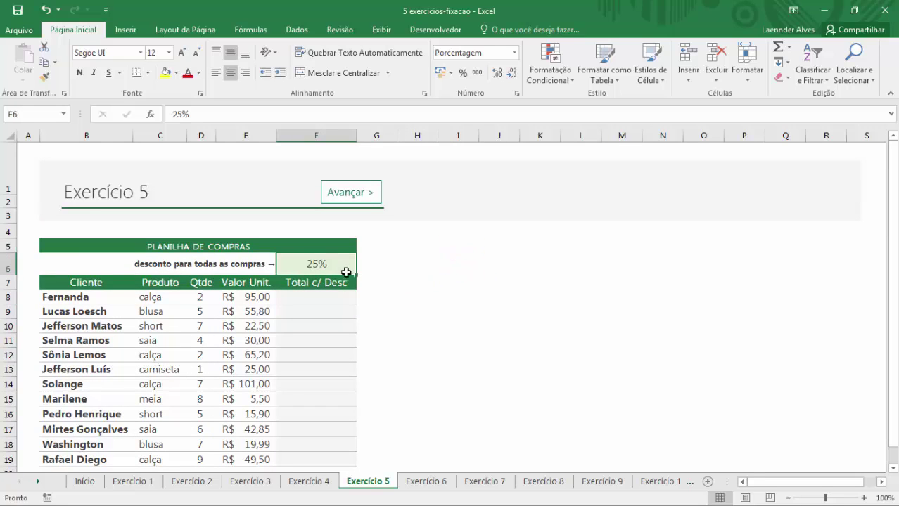
click(436, 262)
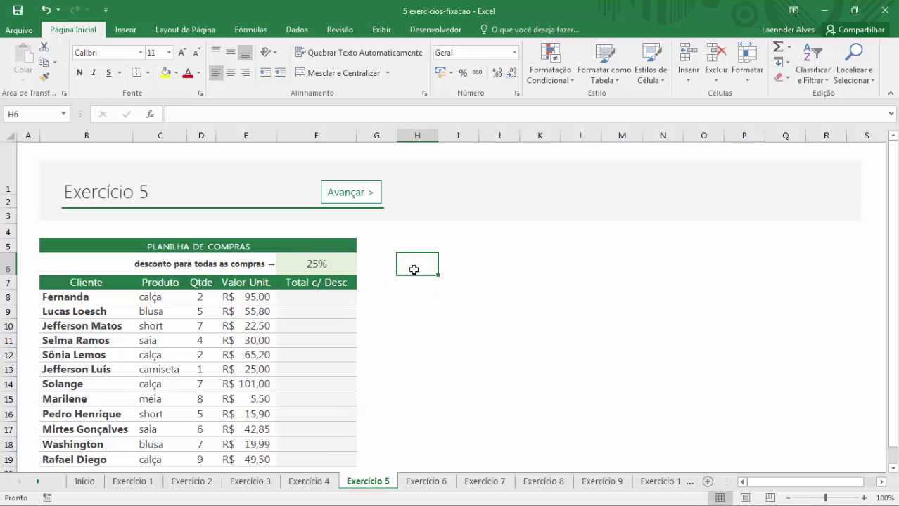
click(424, 247)
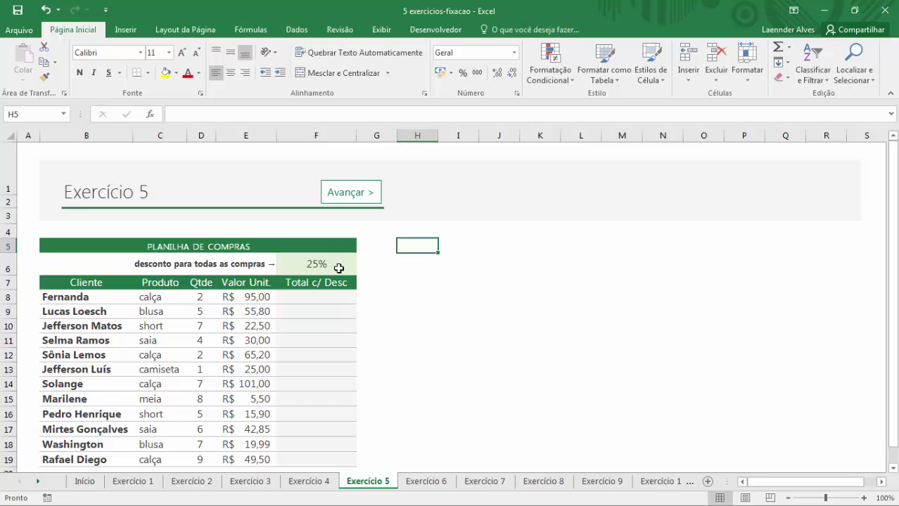
Enter the sample values 100 in H5 and 25% in I5
text(100)
key(Tab)
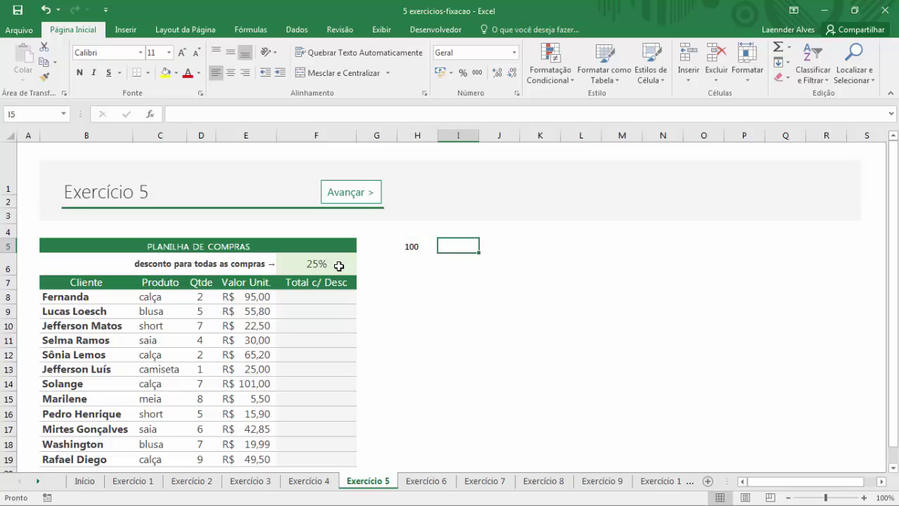
text(25)
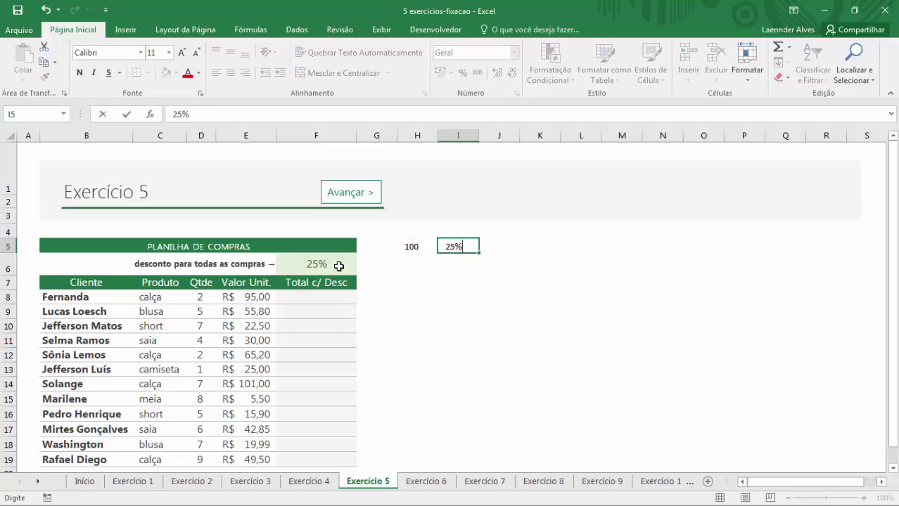
key(Return)
Place the porc label in J4, moving it over from I4
key(Up)
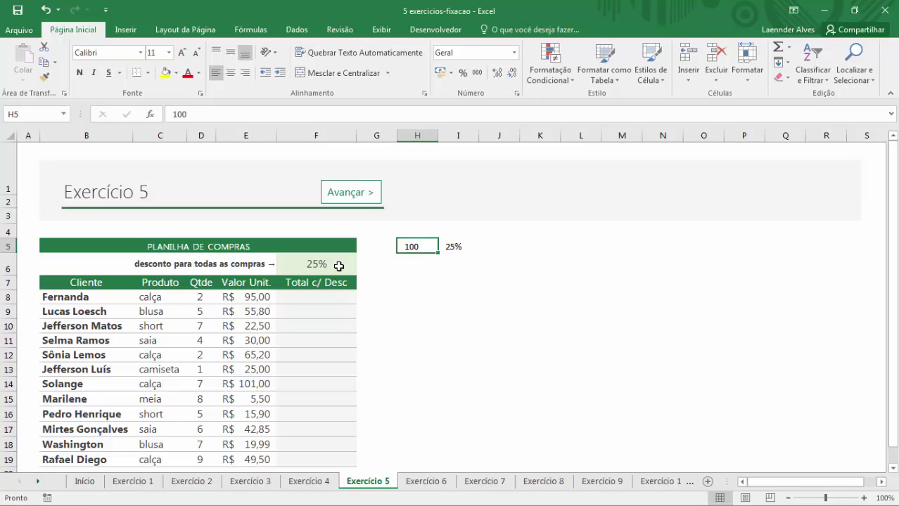
key(Up)
key(Right)
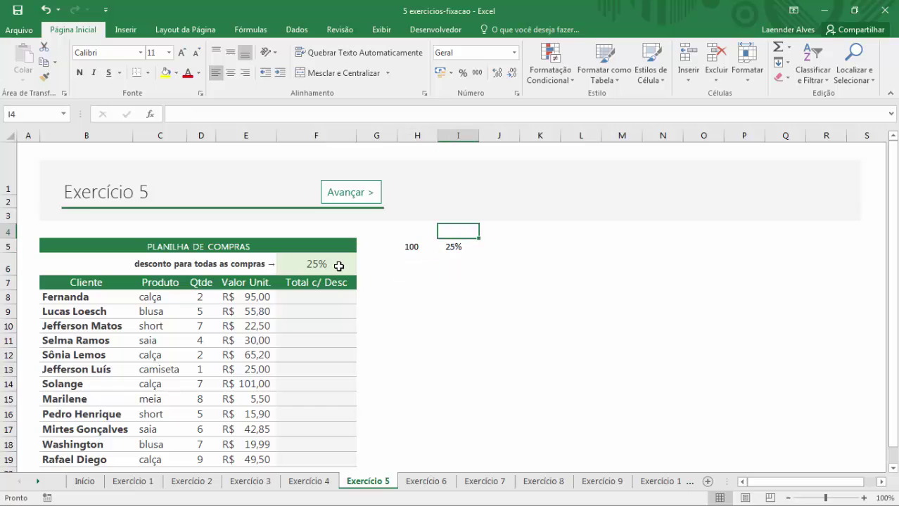
text(pó)
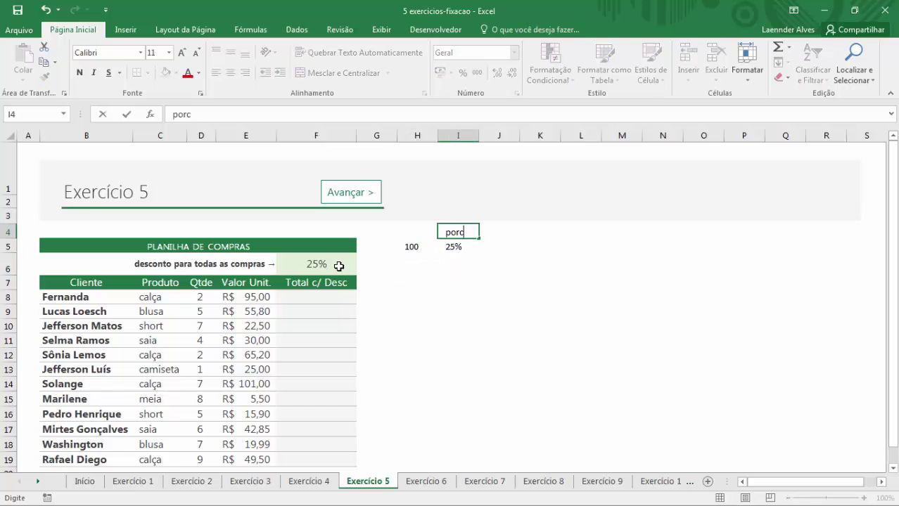
key(Right)
key(Left)
key(ctrl+x)
key(Right)
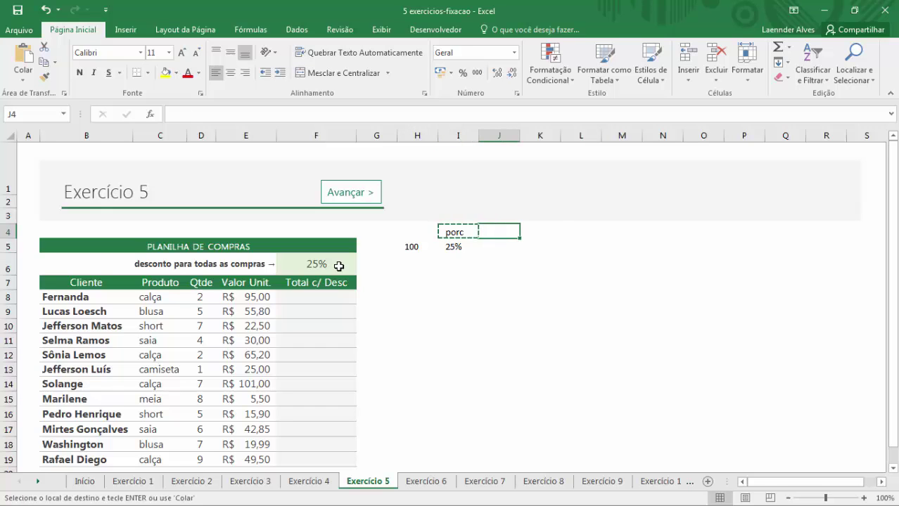
key(ctrl+v)
key(Right)
Add the acresc and desc labels in K4 and L4, then return to J5
text(acre)
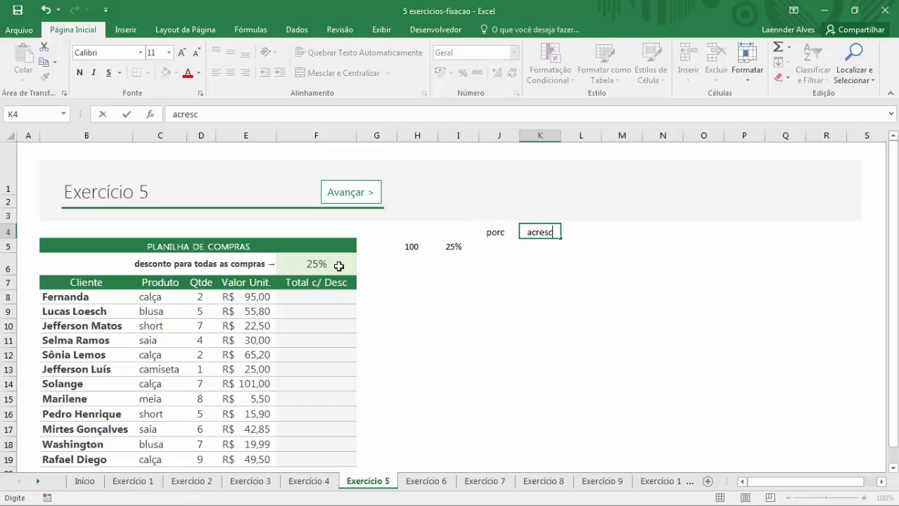
key(Right)
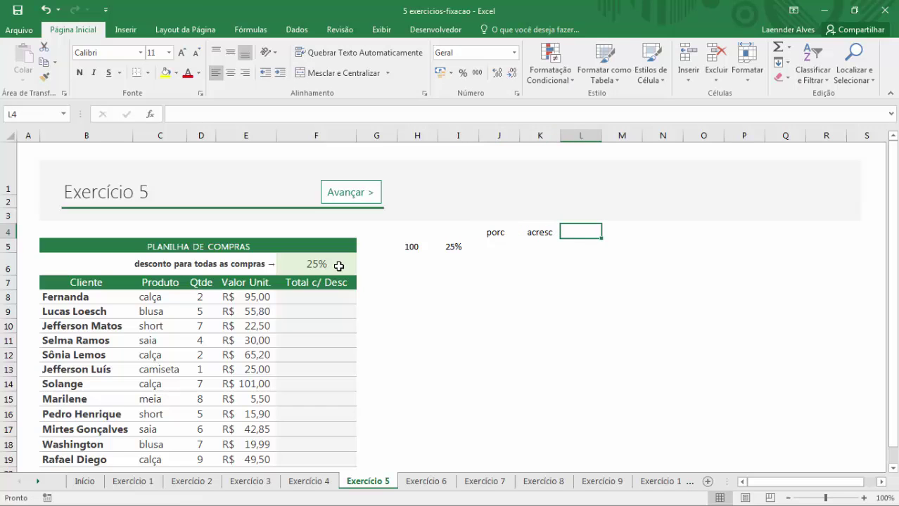
text(des)
key(Return)
key(Left)
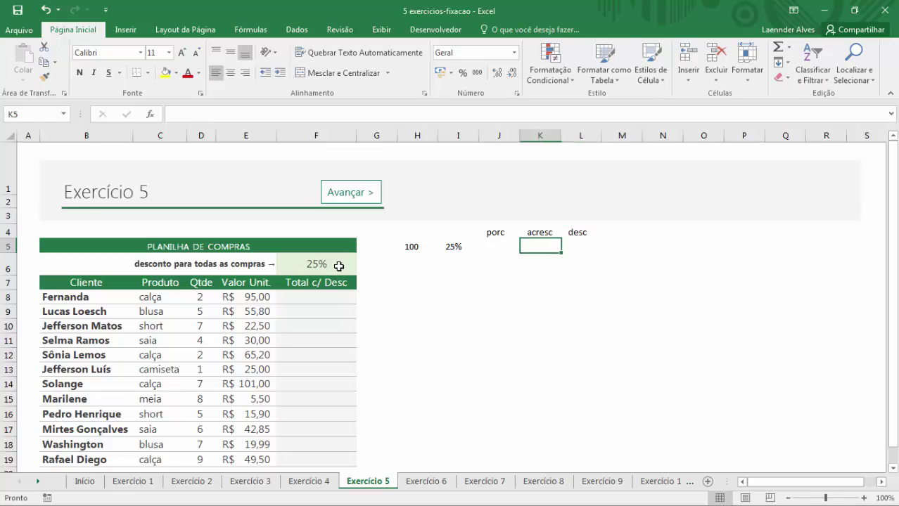
key(Left)
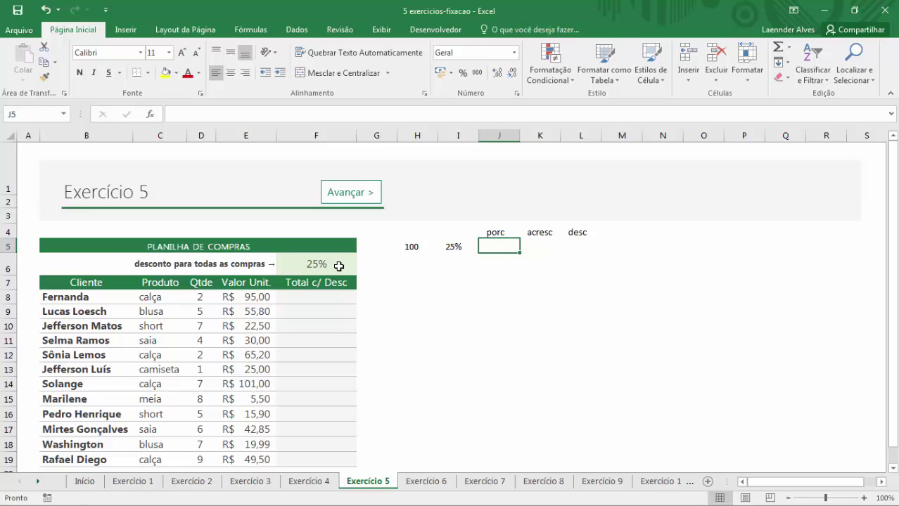
Enter =H5*I5 in the porc cell J5, giving 25
text(=)
click(406, 245)
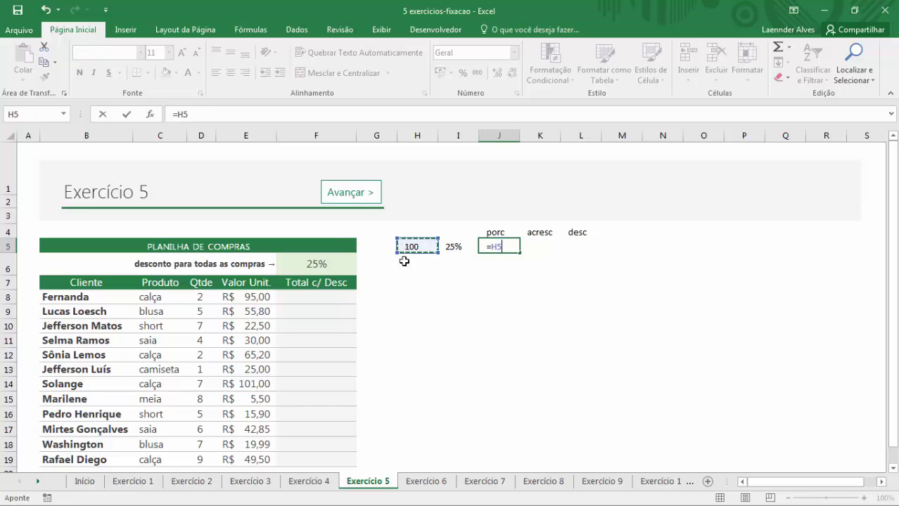
text(*)
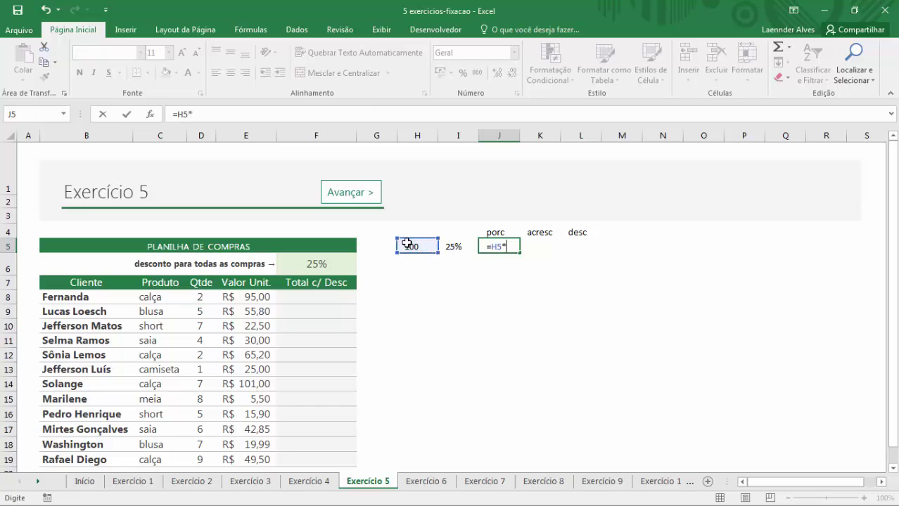
click(454, 246)
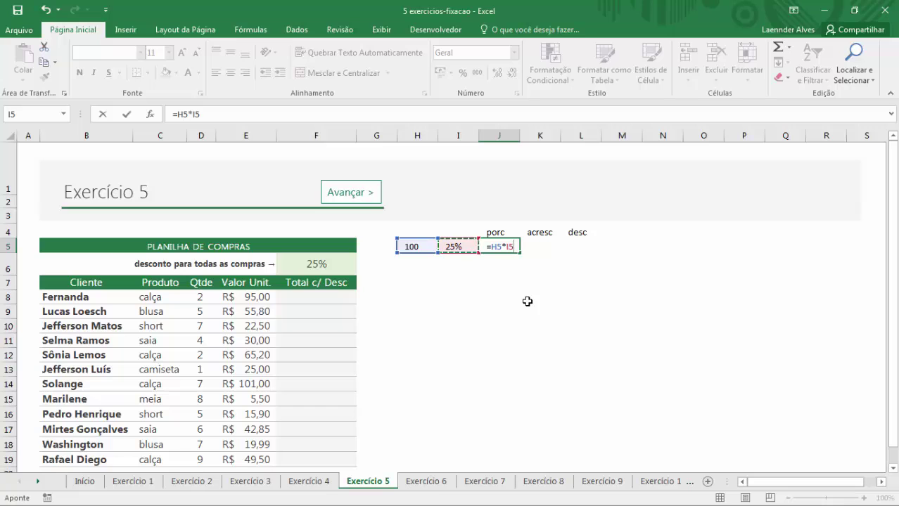
key(Return)
Walk through the J5 formula by pointing out H5, I5 and J5, ending on K5
click(492, 246)
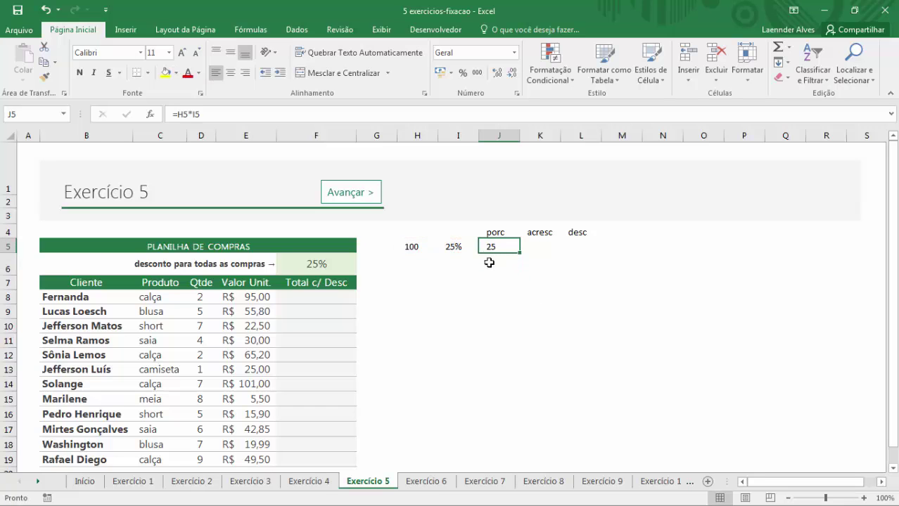
click(457, 248)
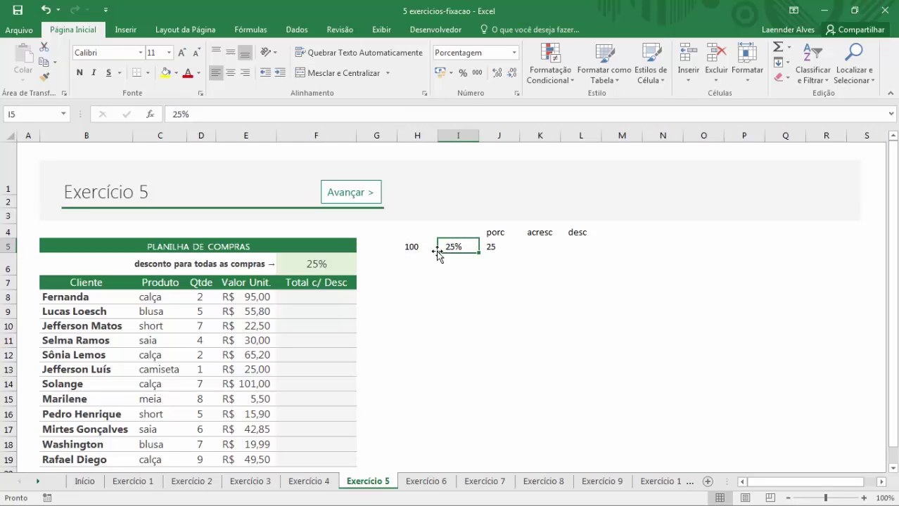
click(405, 249)
click(496, 249)
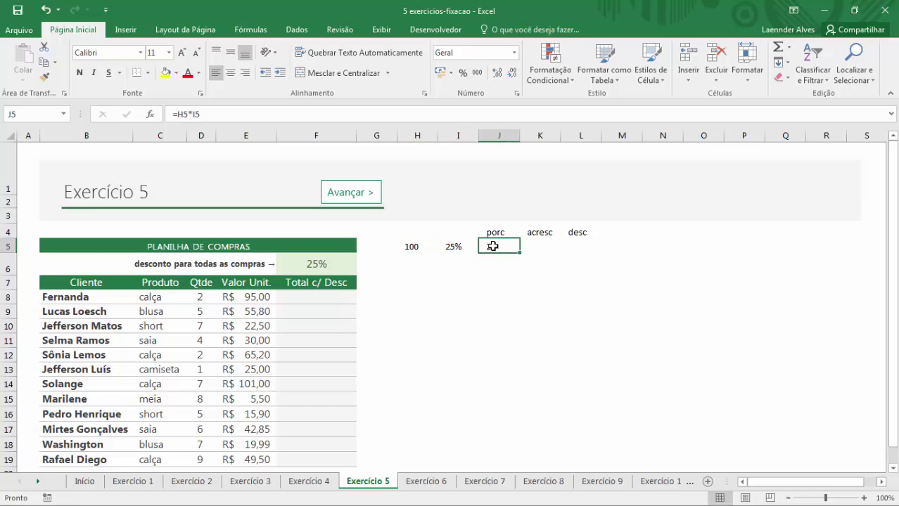
click(420, 247)
click(494, 249)
click(536, 244)
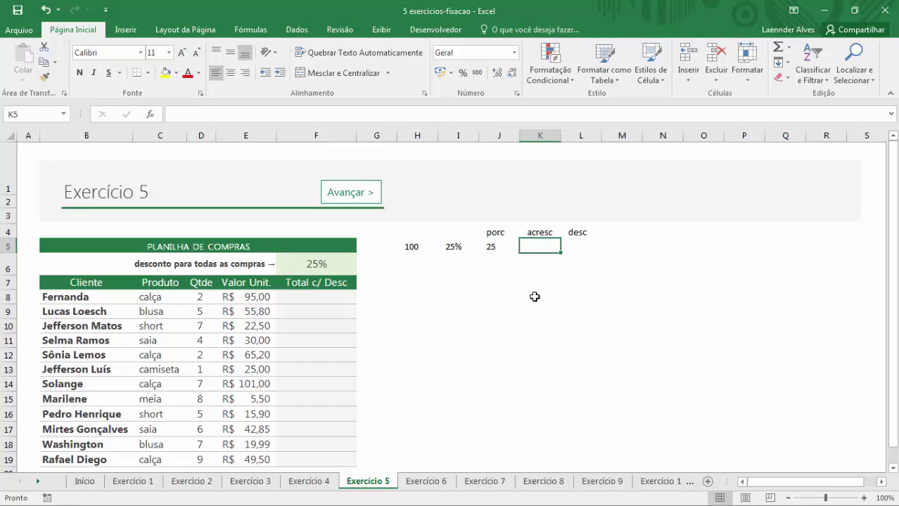
click(448, 249)
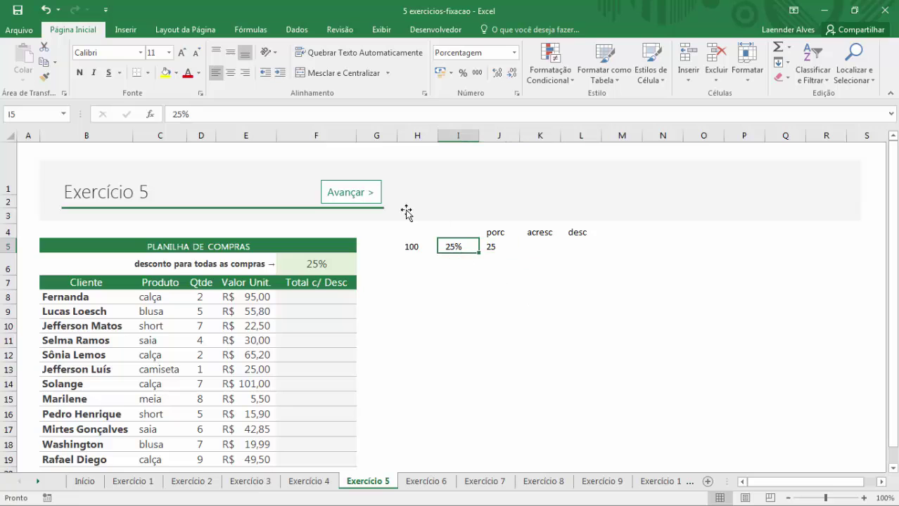
click(417, 251)
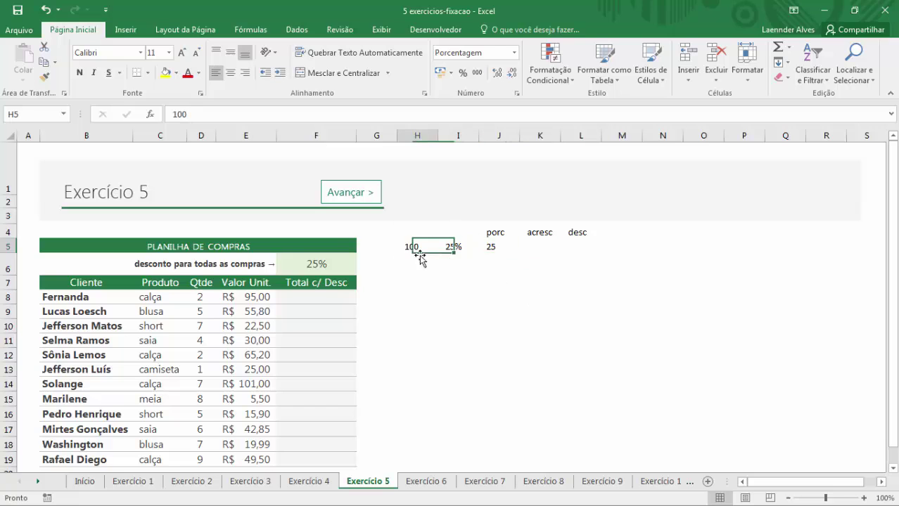
click(540, 244)
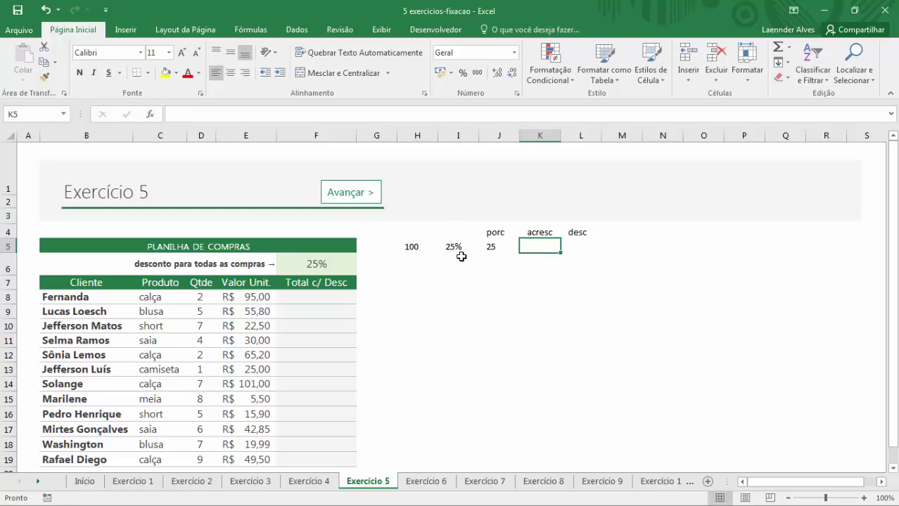
click(417, 248)
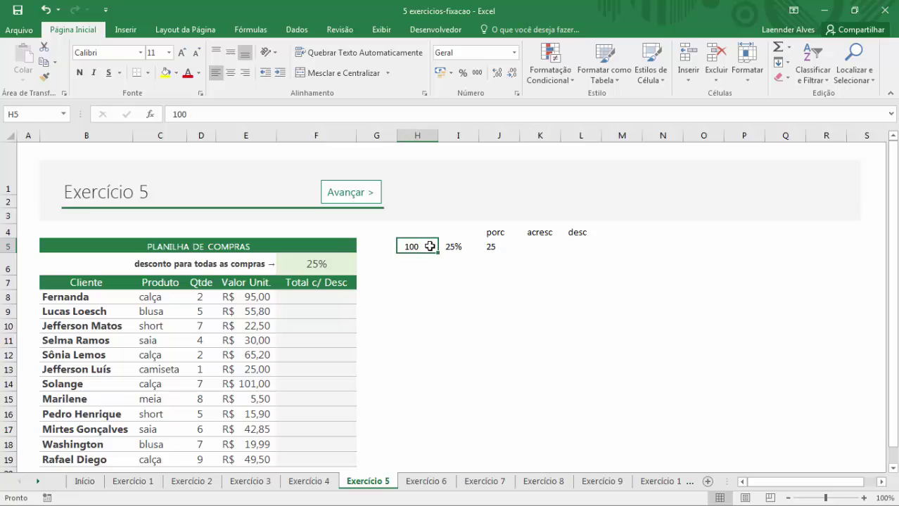
click(453, 247)
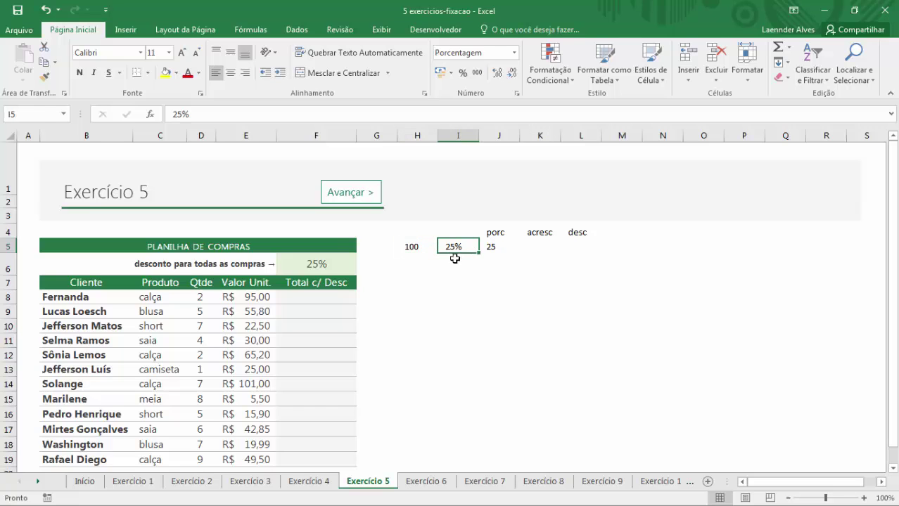
click(531, 249)
Enter =H5*(1+I5) in the acresc cell K5, giving 125
text(=)
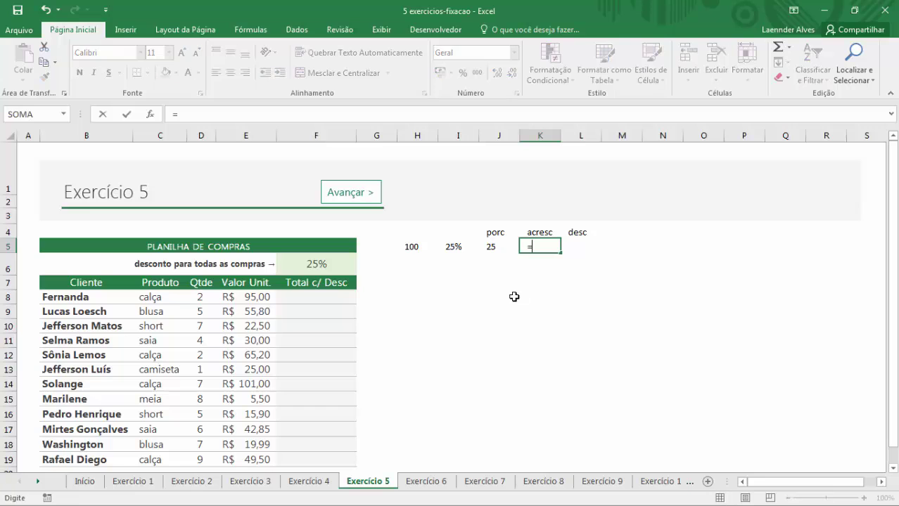
click(409, 248)
text(*)
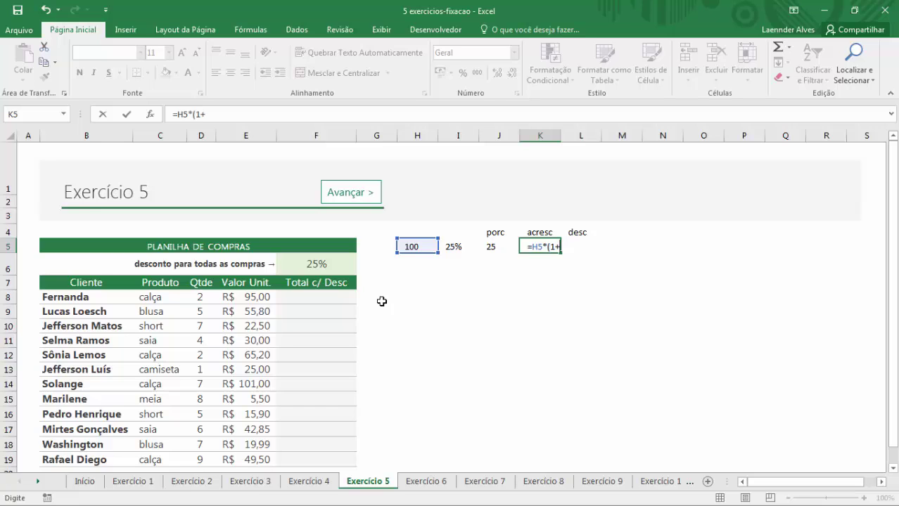
click(450, 248)
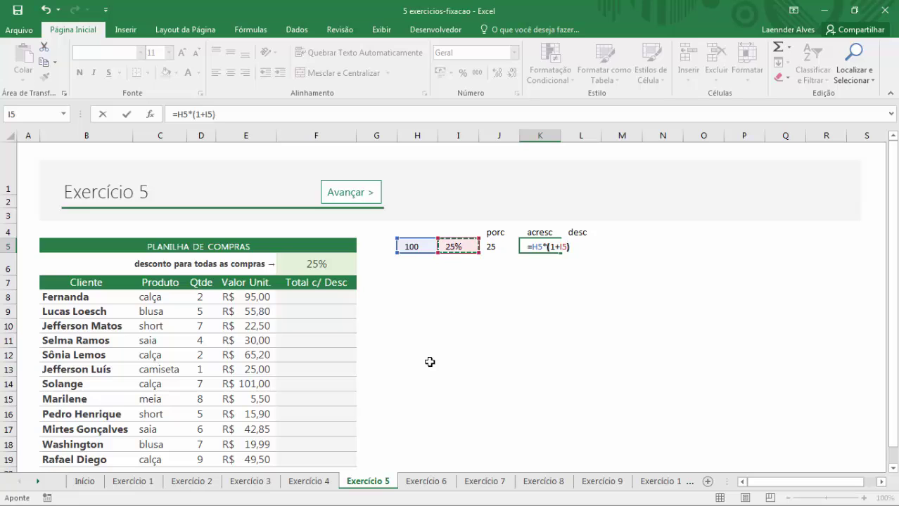
text())
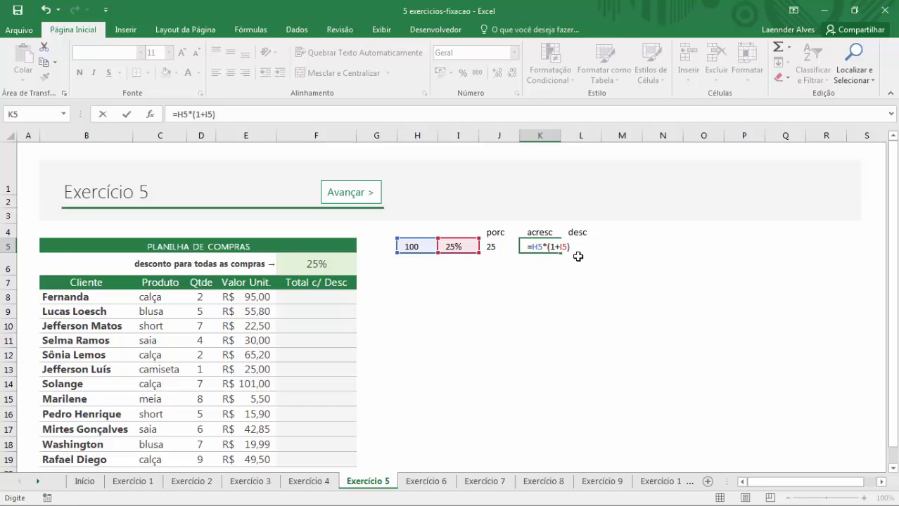
key(Return)
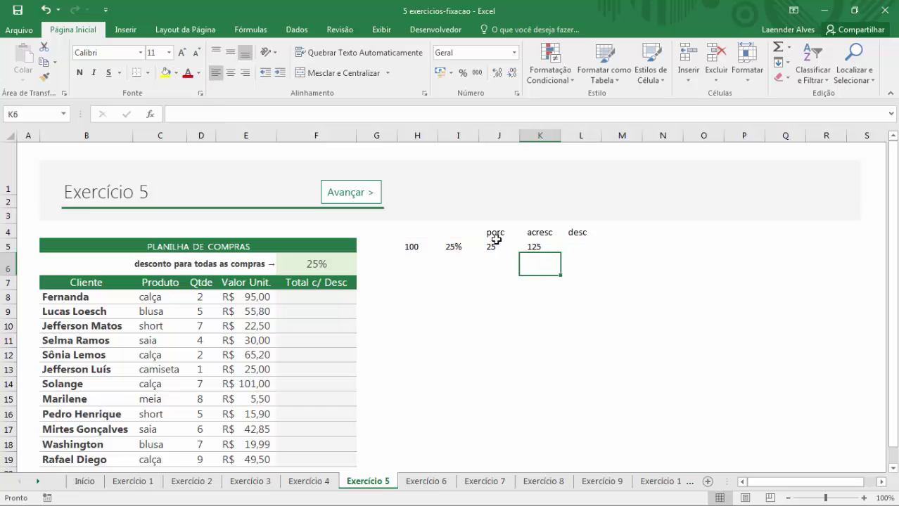
click(540, 250)
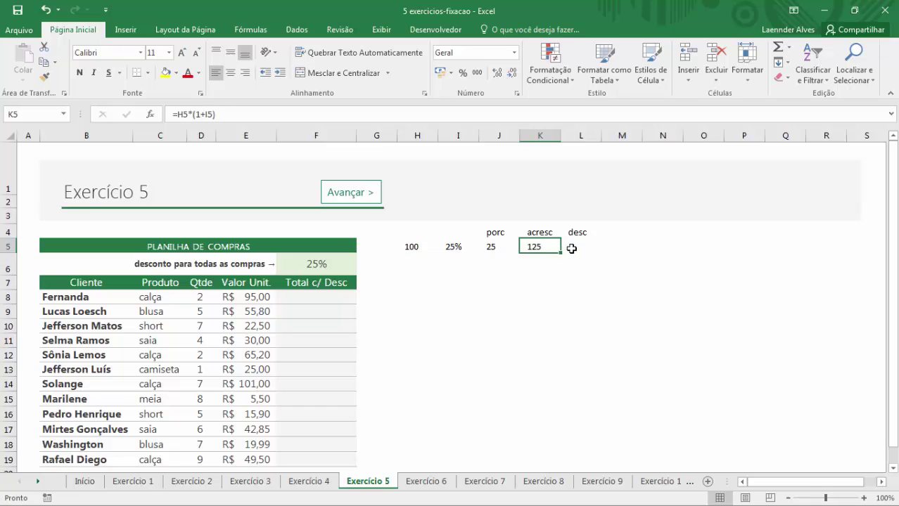
click(568, 248)
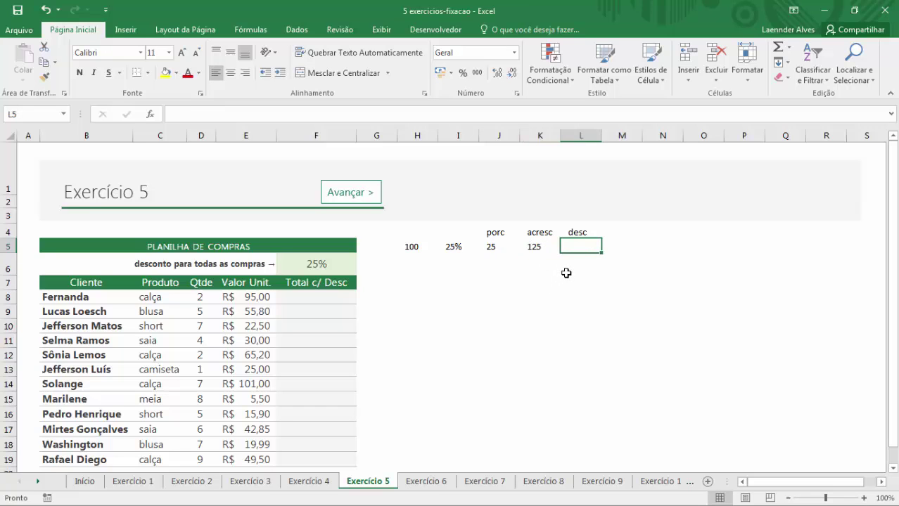
Enter =H5*(1-I5) in the desc cell L5, giving 75
text(=)
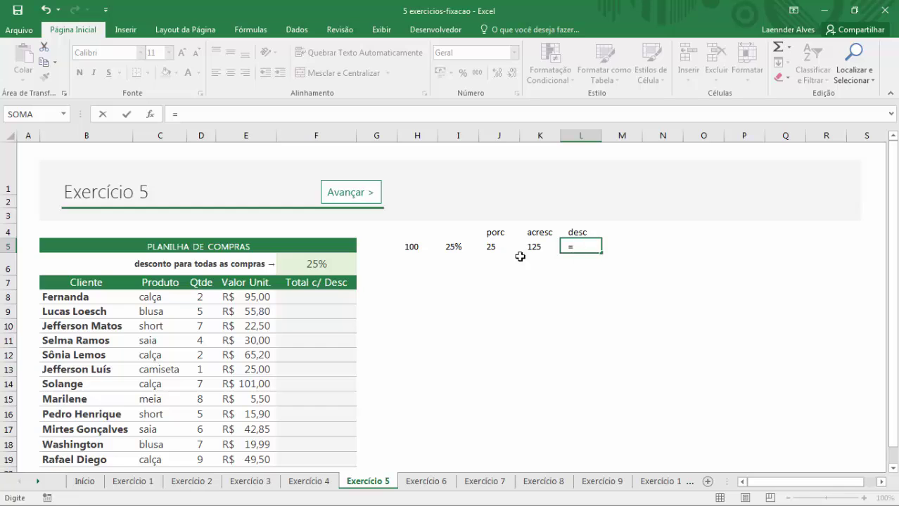
click(409, 260)
key(Up)
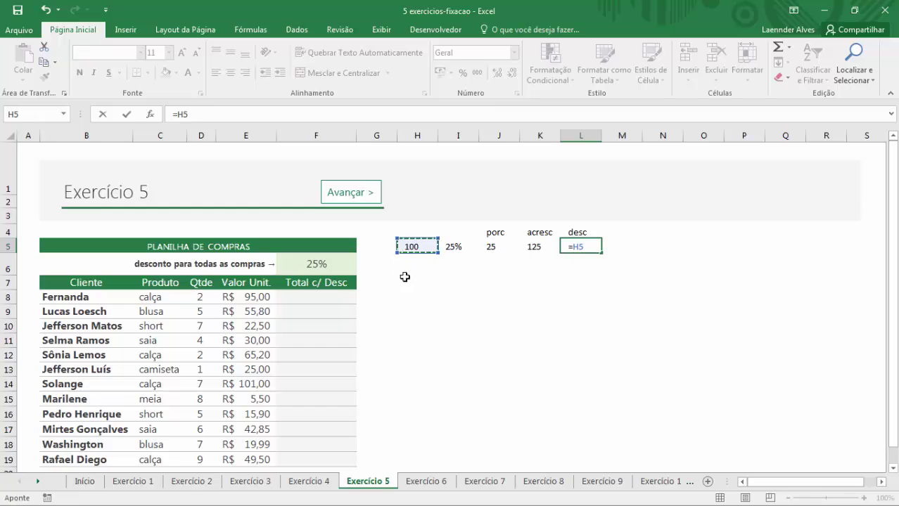
text(*)
click(445, 247)
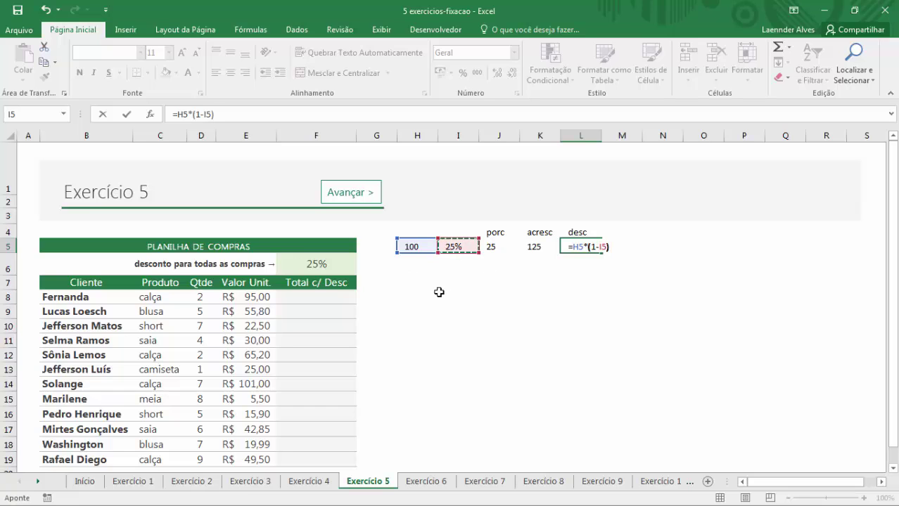
text())
click(598, 247)
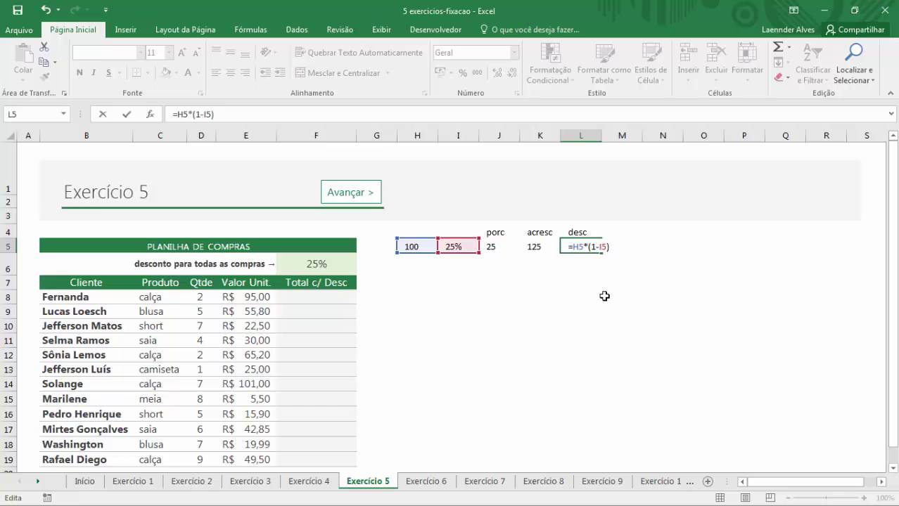
key(Return)
click(581, 249)
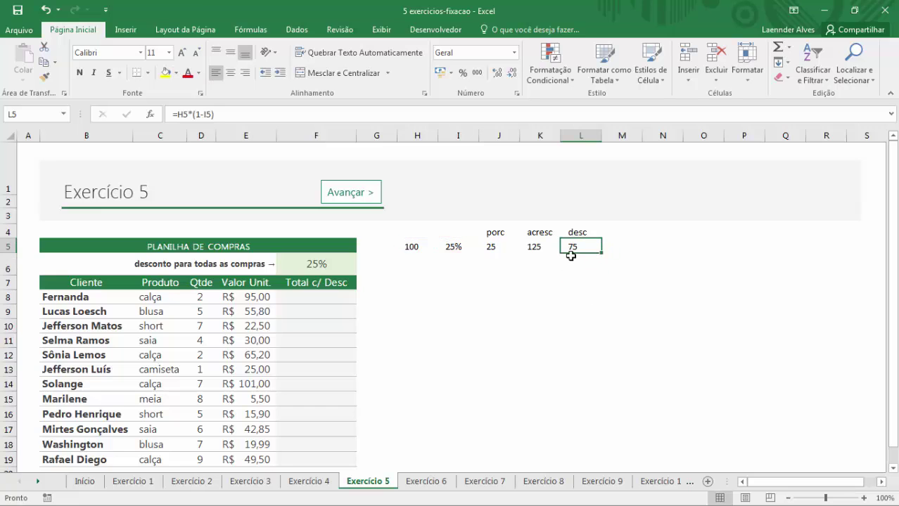
Point out the quantity D8, unit price E8 and 25% discount rate F6 in the purchase table
click(450, 247)
key(Left)
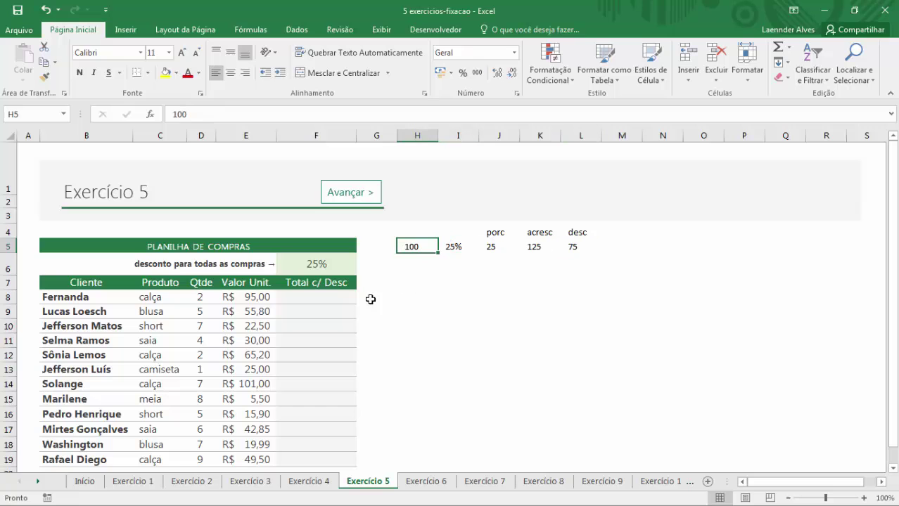
click(304, 301)
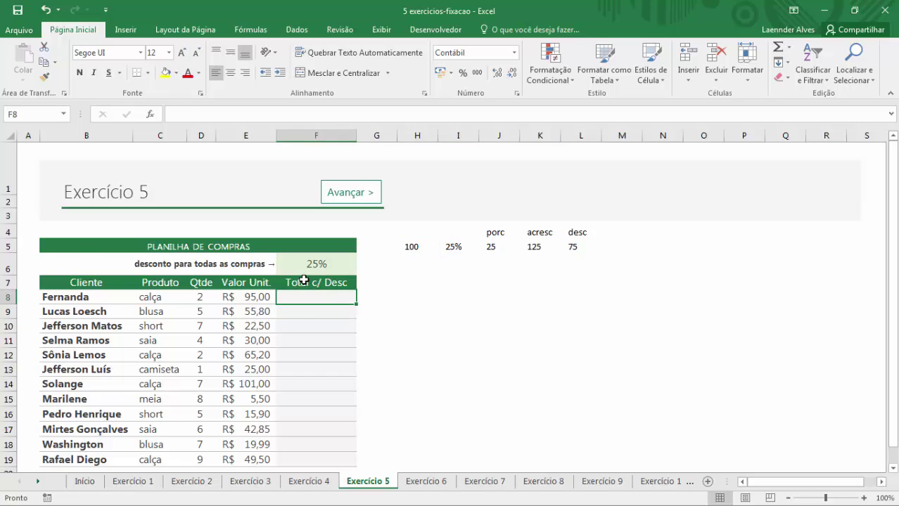
scroll(304, 280, down, 1)
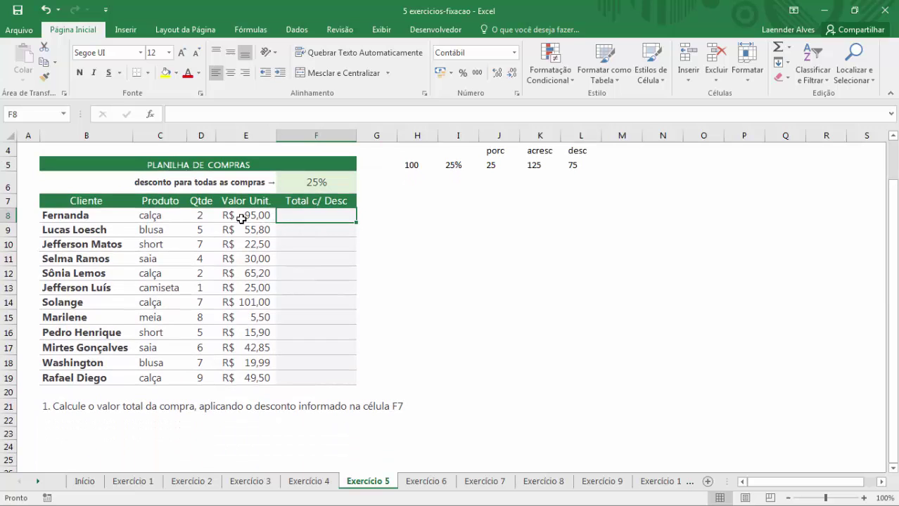
mouse_move(204, 215)
mouse_down()
mouse_move(228, 215)
mouse_move(215, 216)
mouse_up()
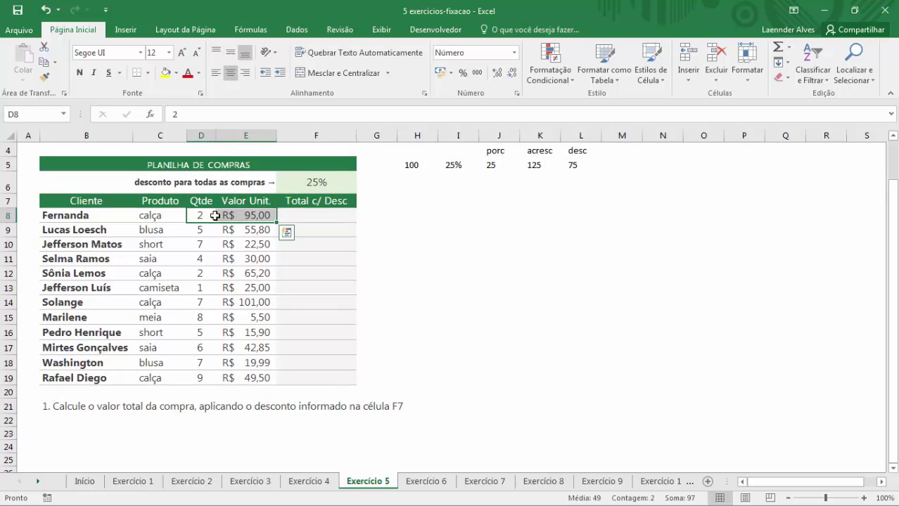
click(214, 215)
click(252, 217)
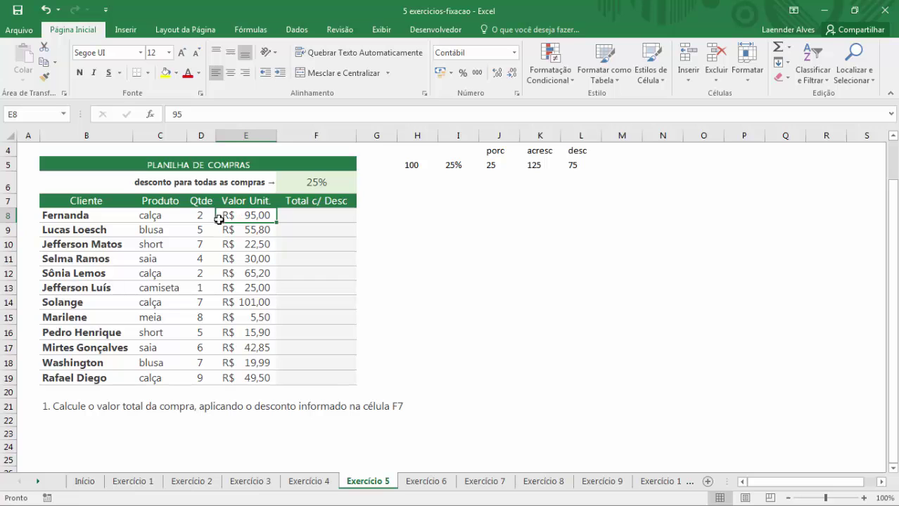
click(315, 180)
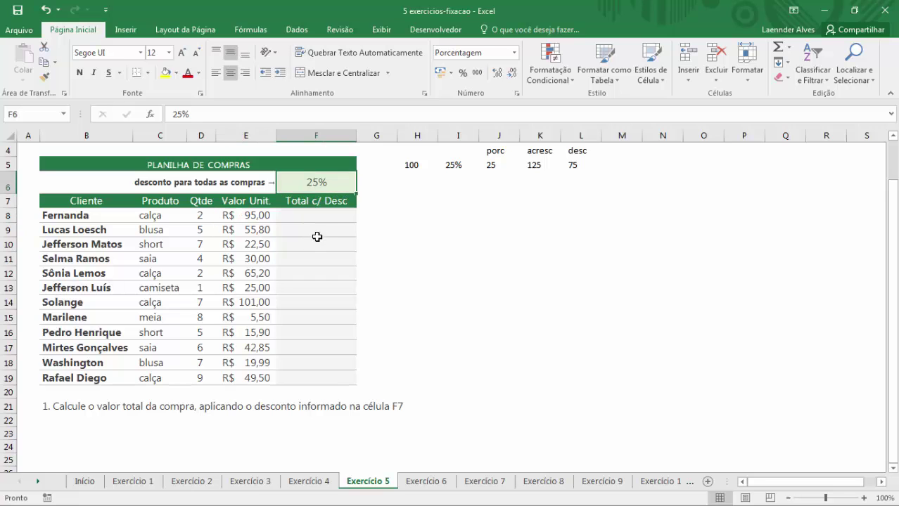
Start the F8 formula with = and a reference to the quantity D8
click(314, 213)
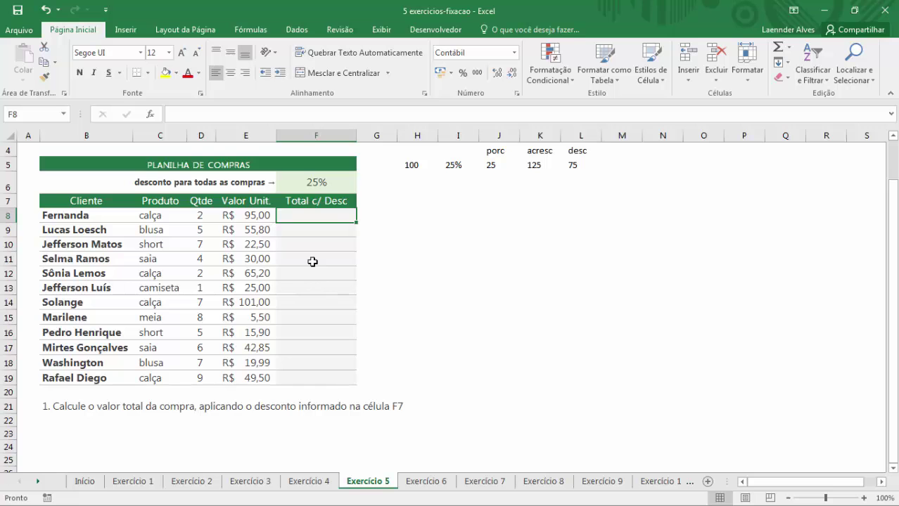
scroll(312, 261, up, 1)
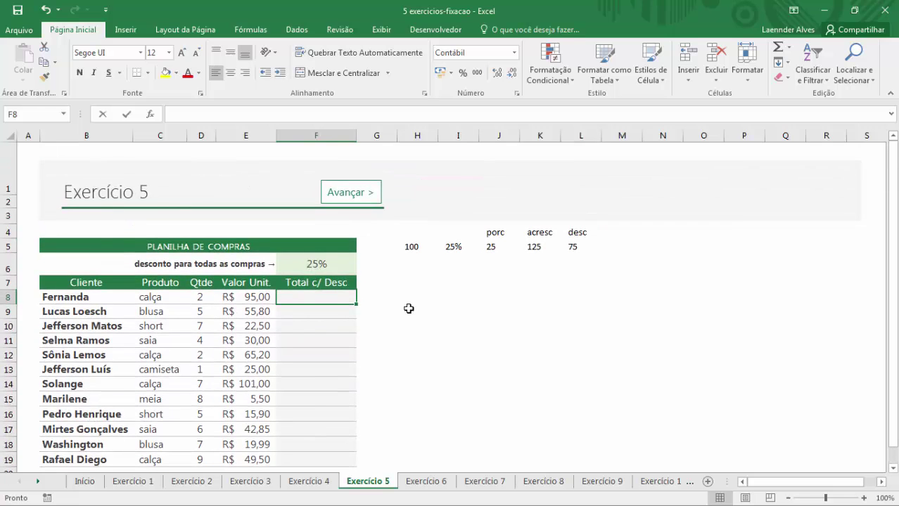
text(=)
click(198, 298)
Complete F8 as =D8*E8*(1-$F$6), giving R$ 142,50
text(*)
click(235, 297)
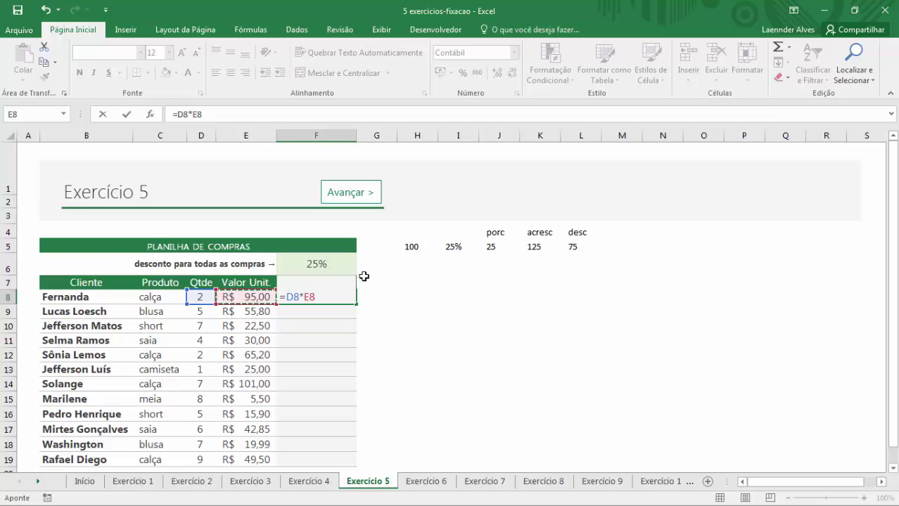
text(*)
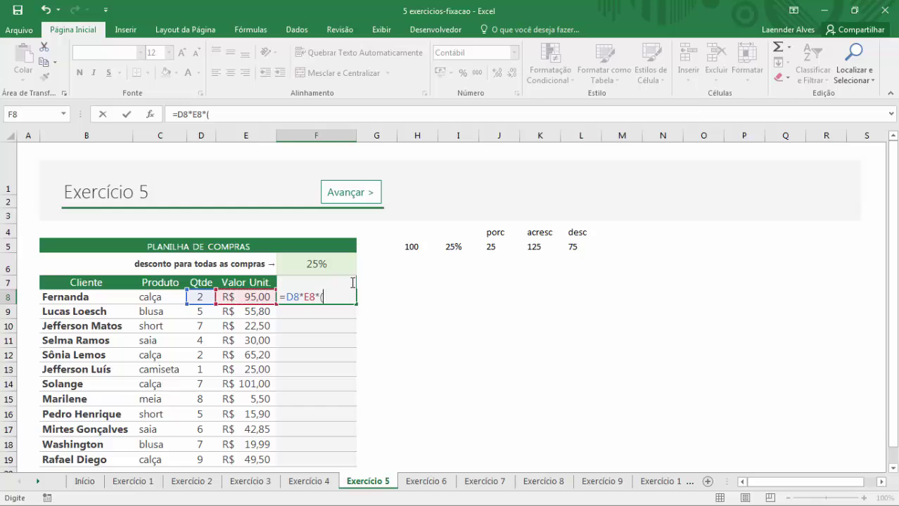
click(309, 263)
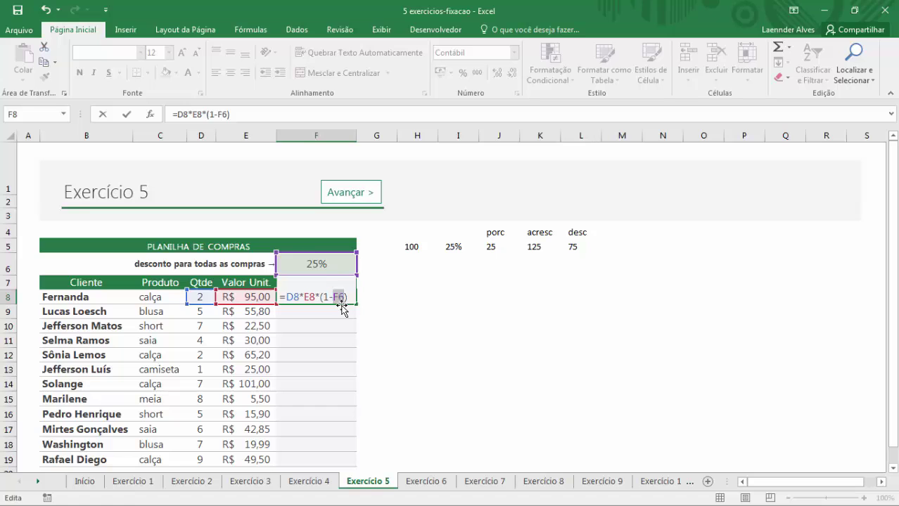
key(F4)
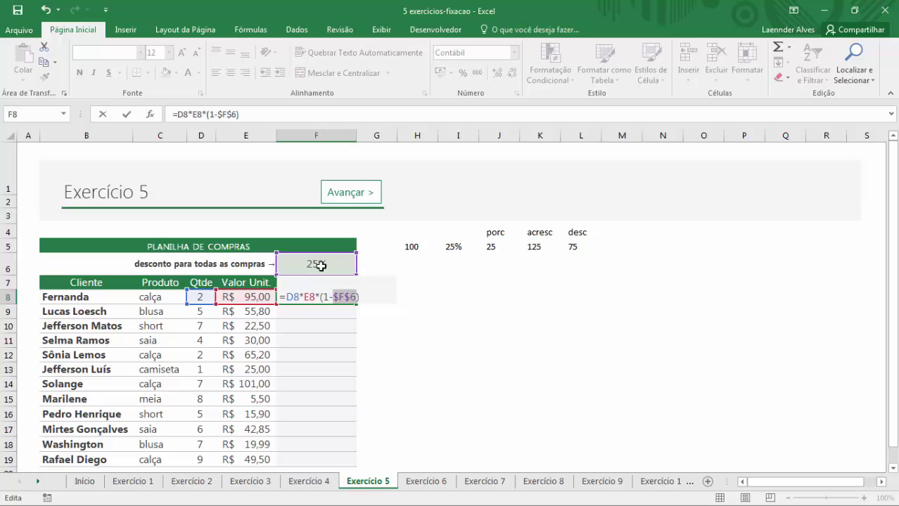
key(Return)
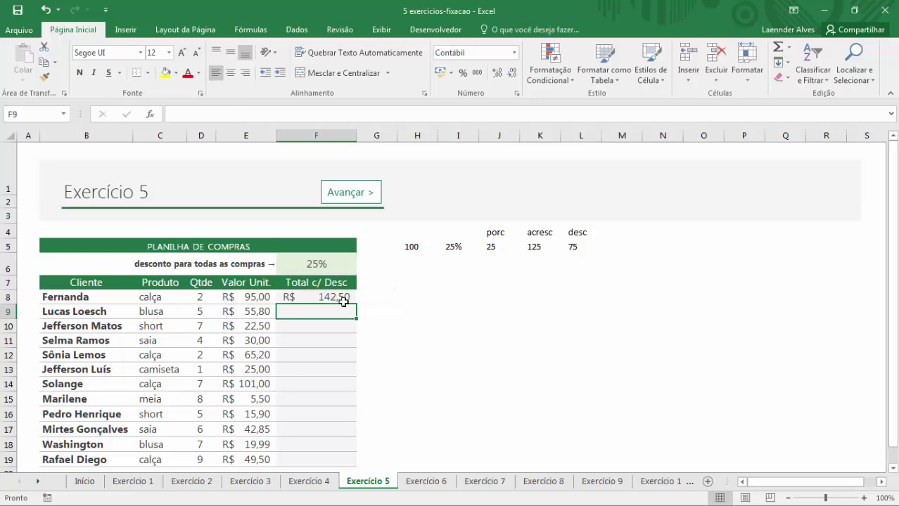
click(343, 301)
Fill the F8 formula down to F19 and check the copied references in F9
mouse_move(356, 305)
mouse_down()
mouse_move(339, 427)
mouse_move(338, 406)
mouse_up()
click(337, 287)
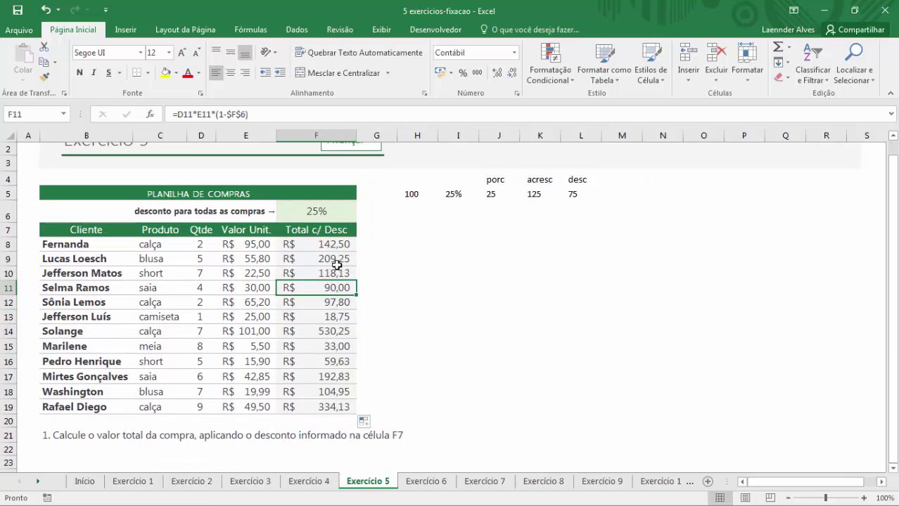
click(332, 248)
double_click(331, 257)
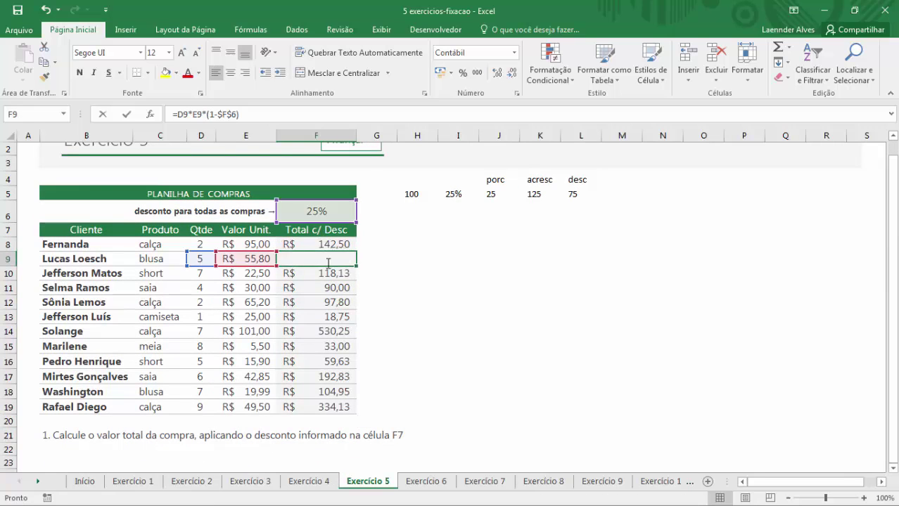
key(Escape)
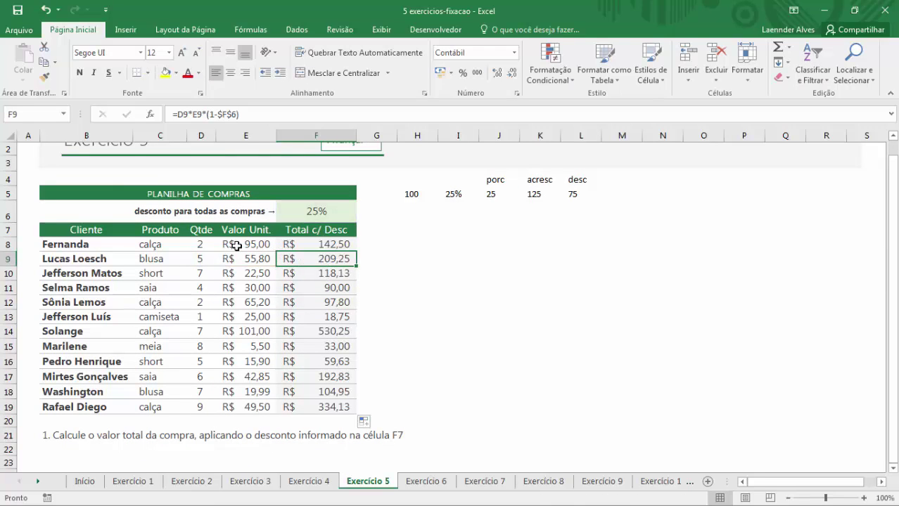
drag(237, 246, 213, 245)
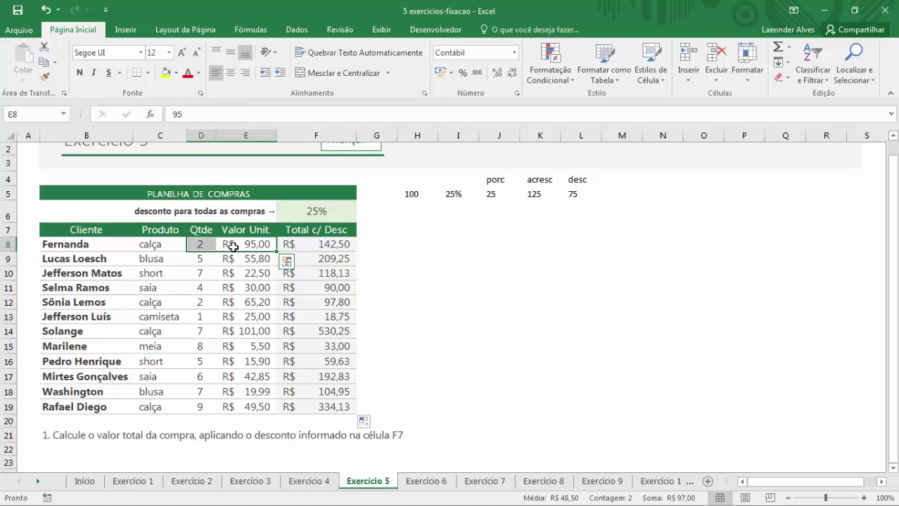
click(310, 215)
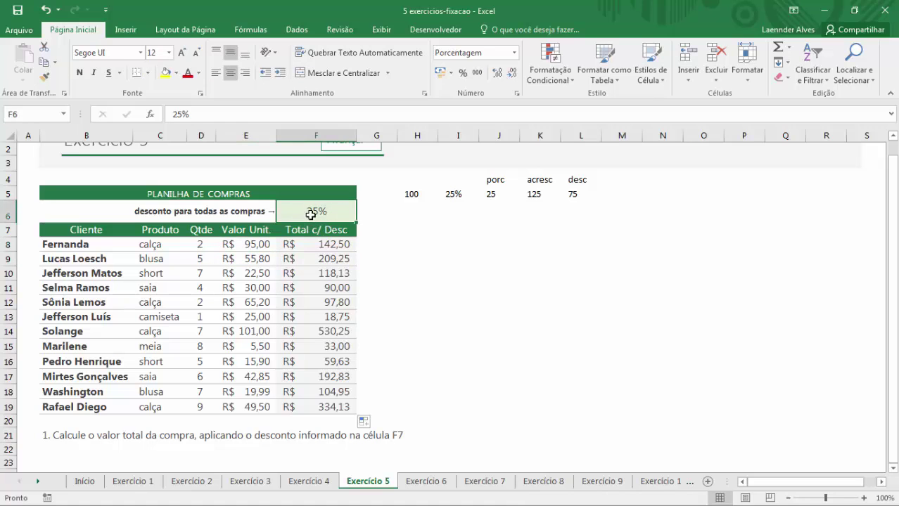
click(322, 245)
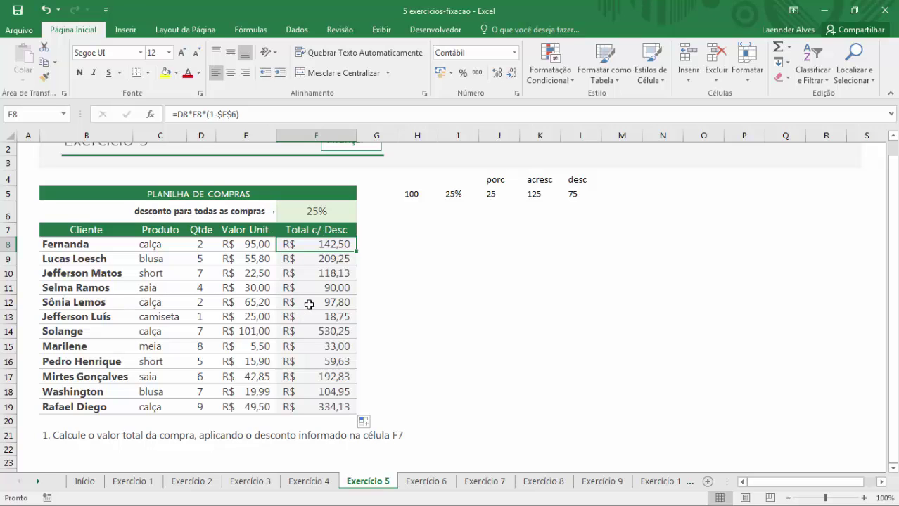
click(344, 154)
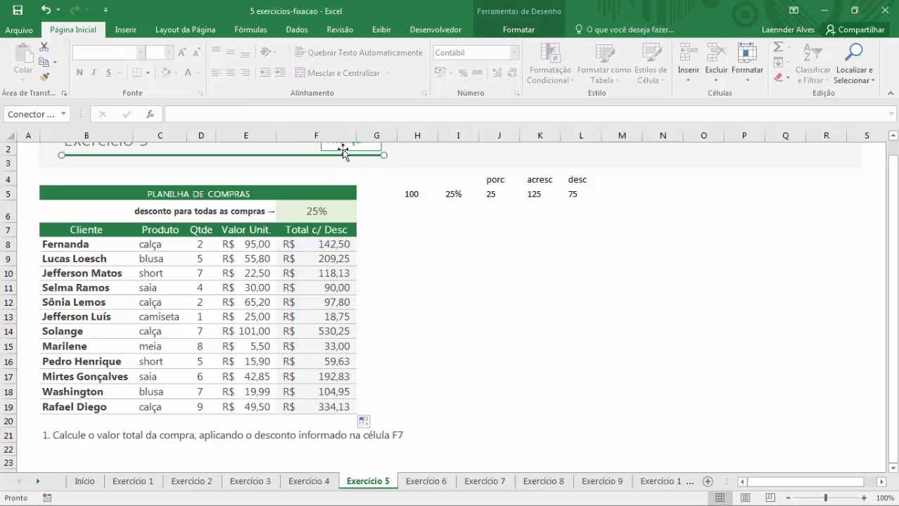
Go to Exercício 6 and change the H6 daily interest rate from 0,05% to 0,50%
click(346, 147)
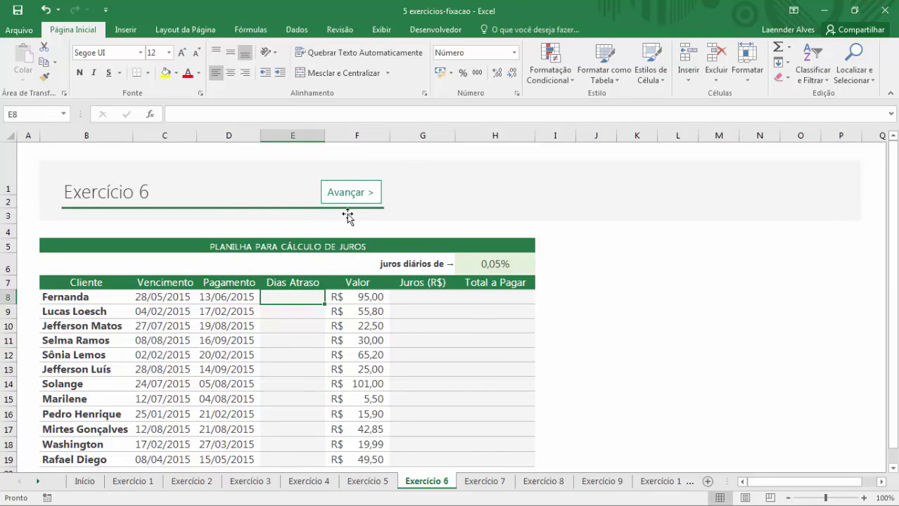
scroll(249, 225, down, 1)
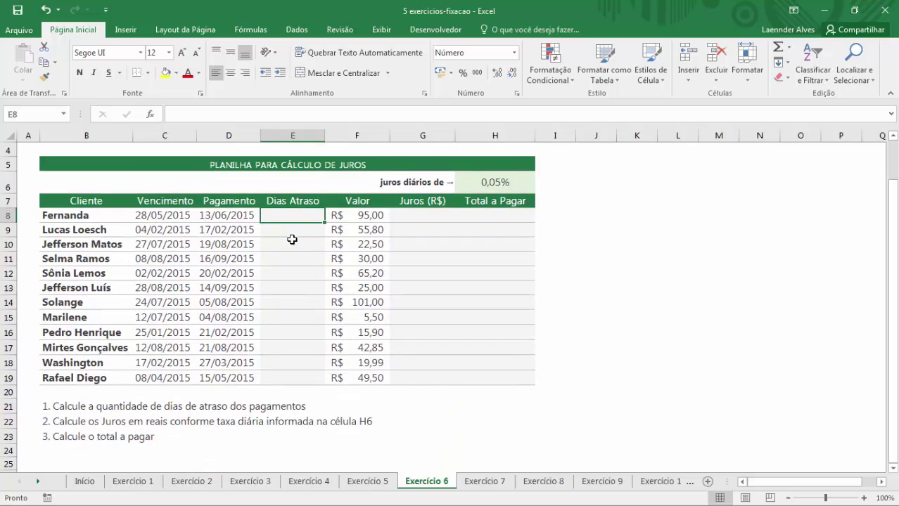
click(492, 185)
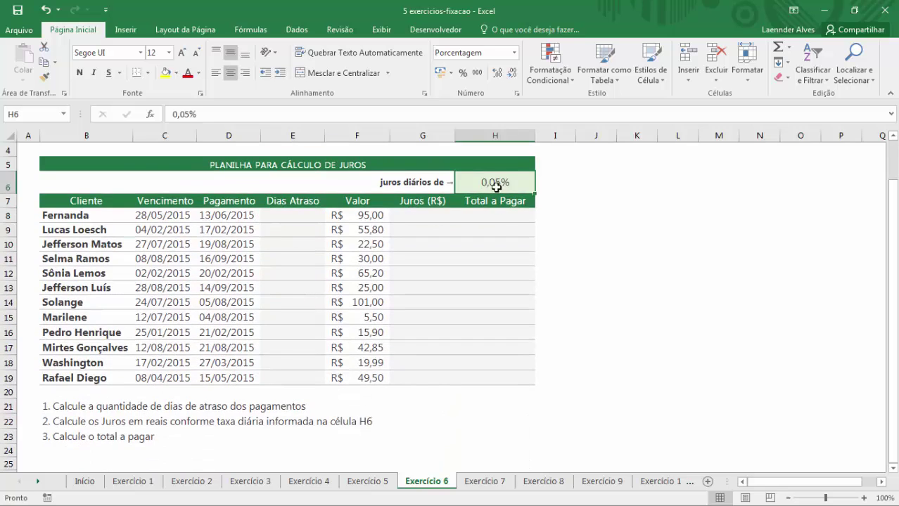
double_click(501, 183)
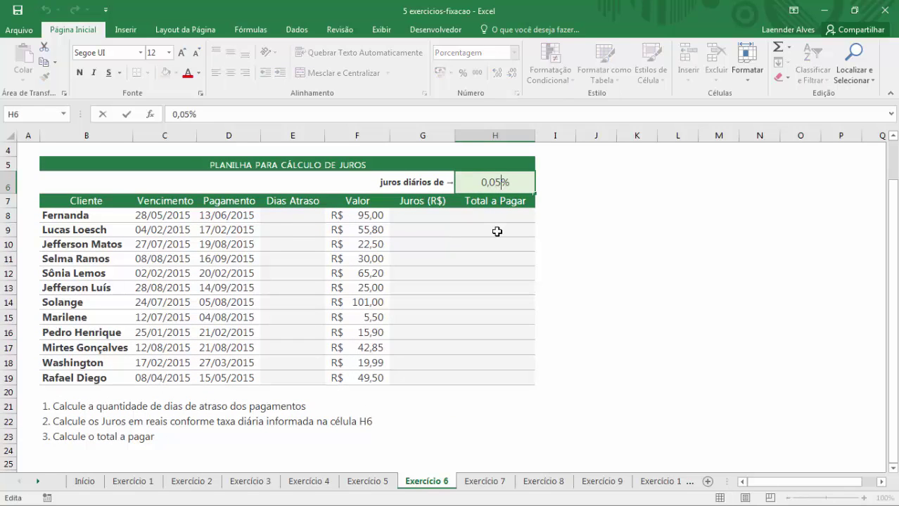
key(BackSpace)
key(BackSpace)
text(50)
key(Return)
Review the H6 rate and the first row's days-late, interest, customer and value cells
click(417, 218)
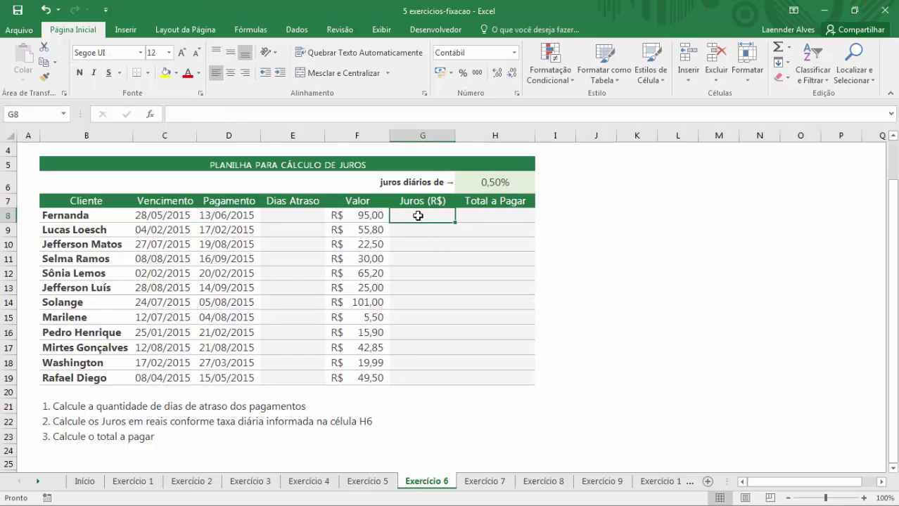
click(481, 188)
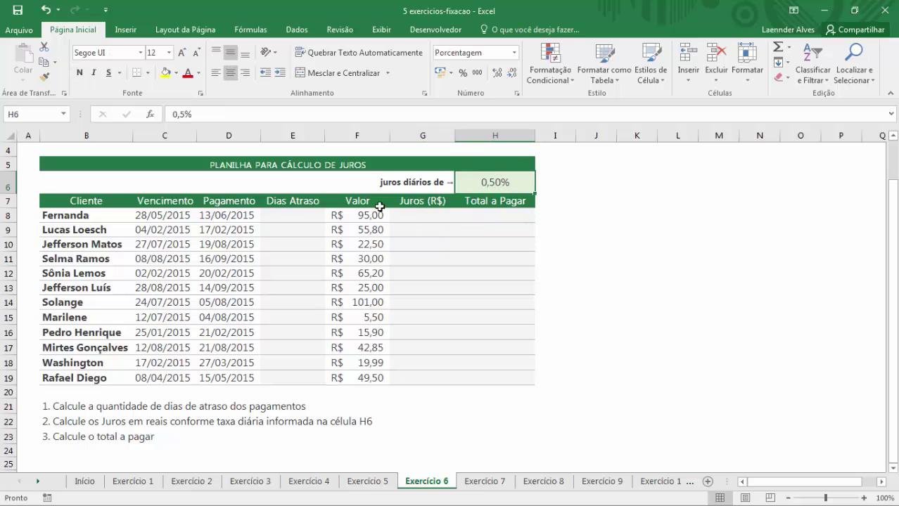
click(287, 220)
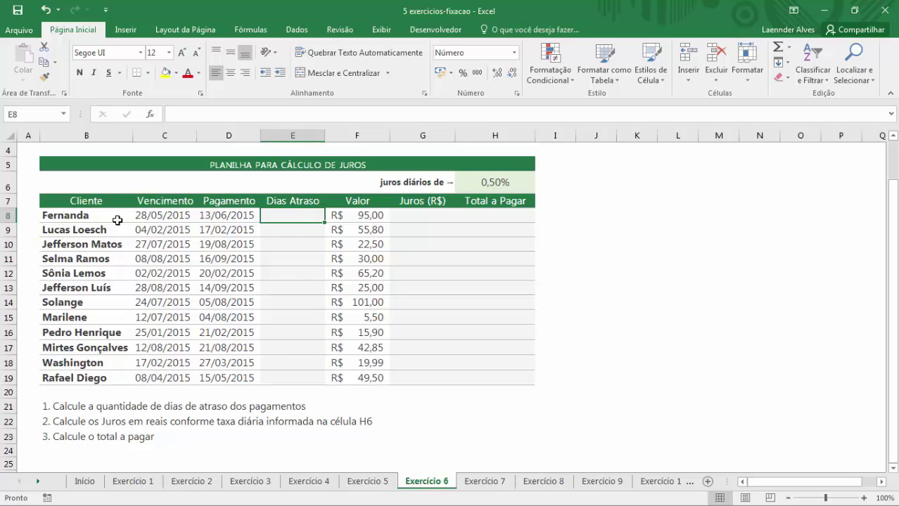
click(95, 219)
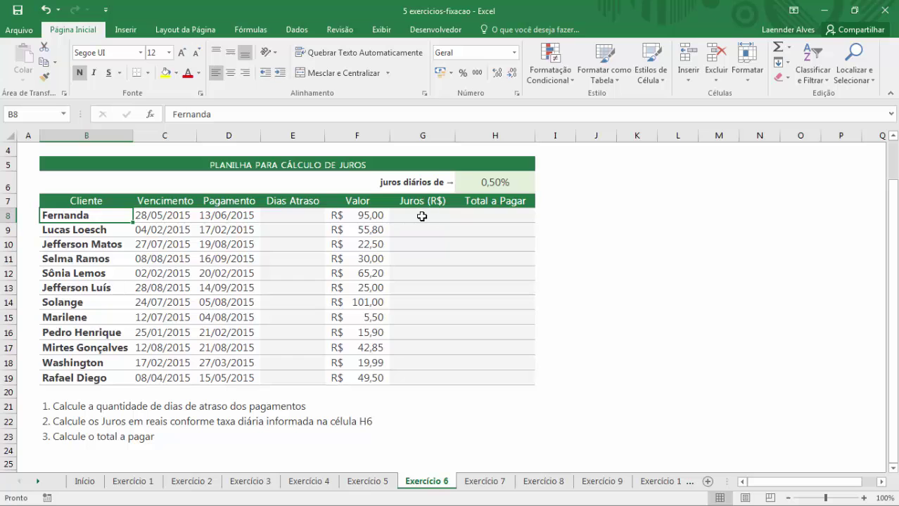
click(279, 213)
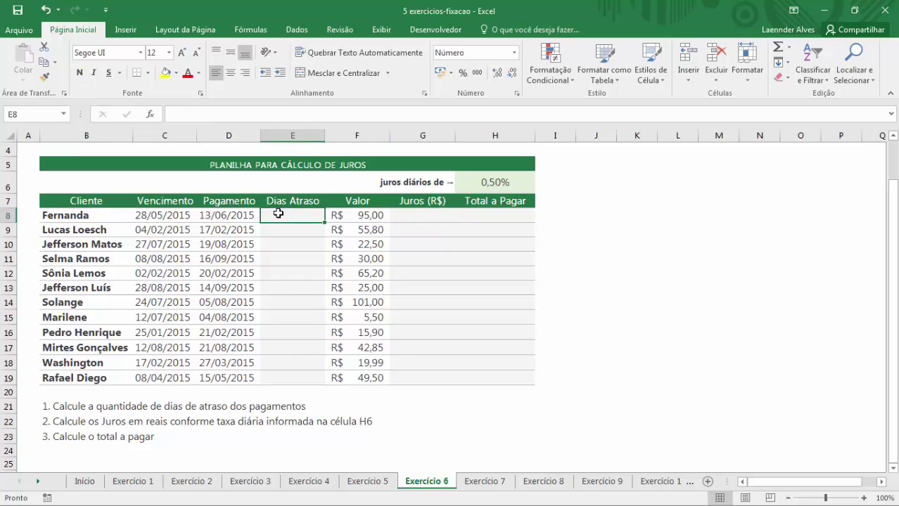
click(493, 184)
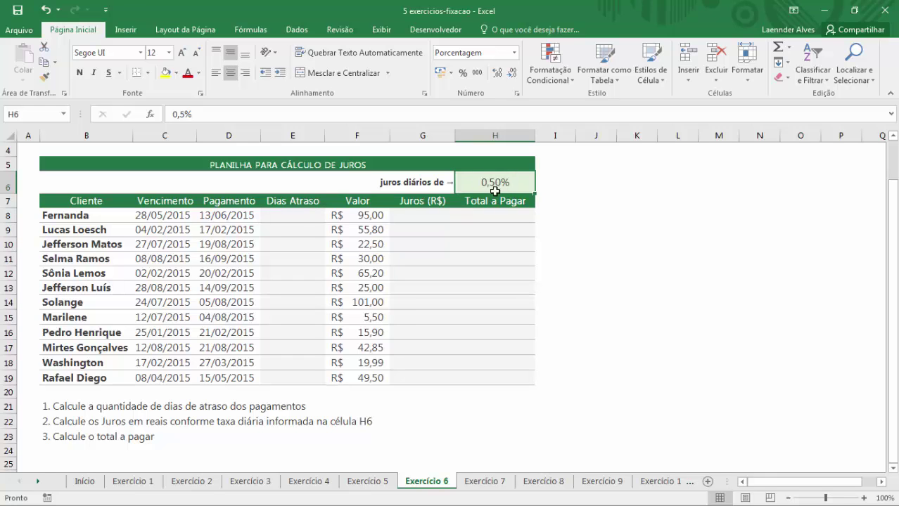
click(368, 217)
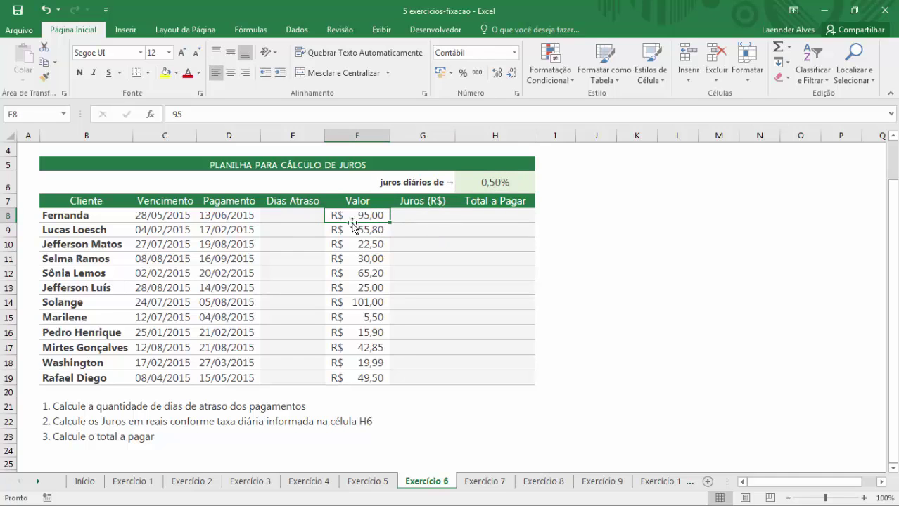
Fill E8:E19 with the days-late formula =D8-C8 in one entry
drag(292, 215, 293, 376)
text(=)
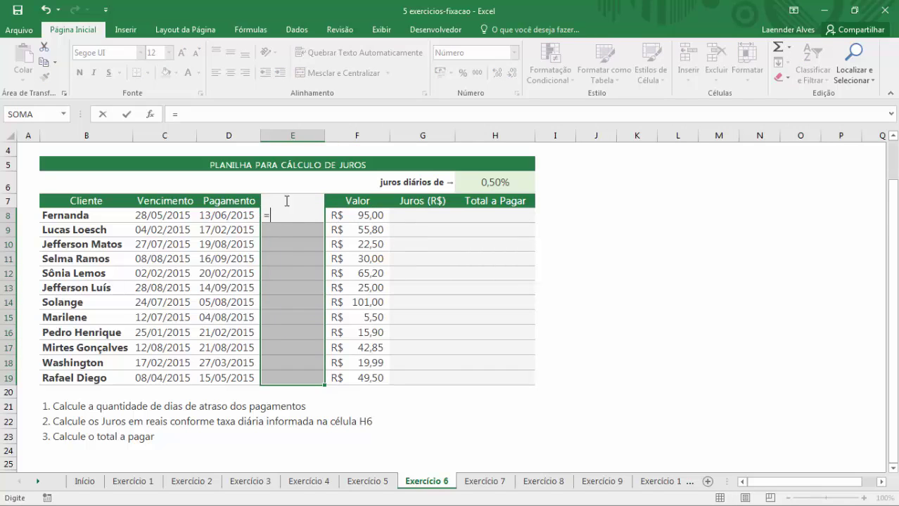
click(211, 218)
text(-)
click(190, 216)
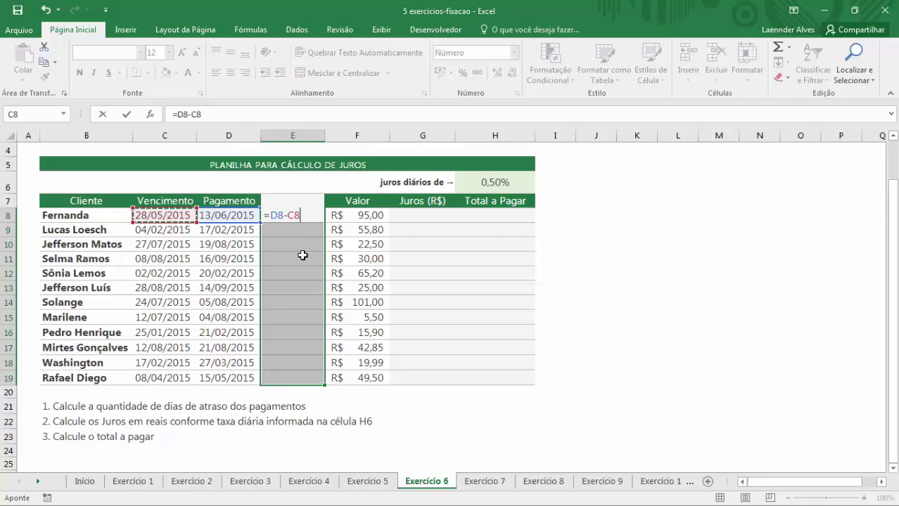
key(ctrl+Return)
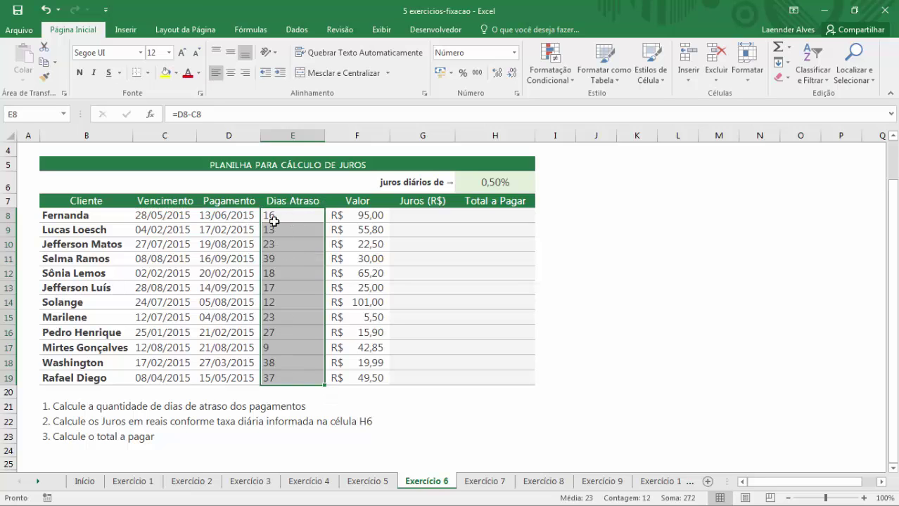
click(273, 219)
click(270, 254)
Centre the days-late values in the Dias Atraso column
drag(268, 215, 275, 378)
click(288, 215)
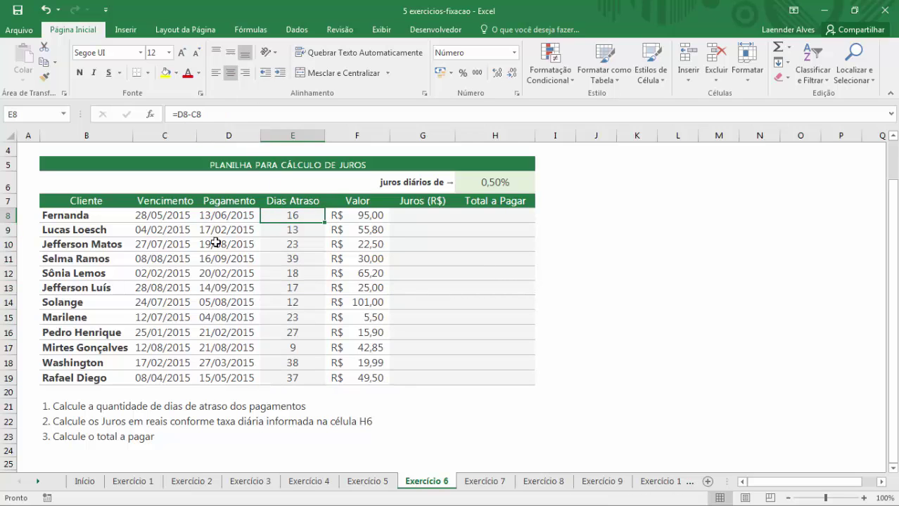
click(422, 216)
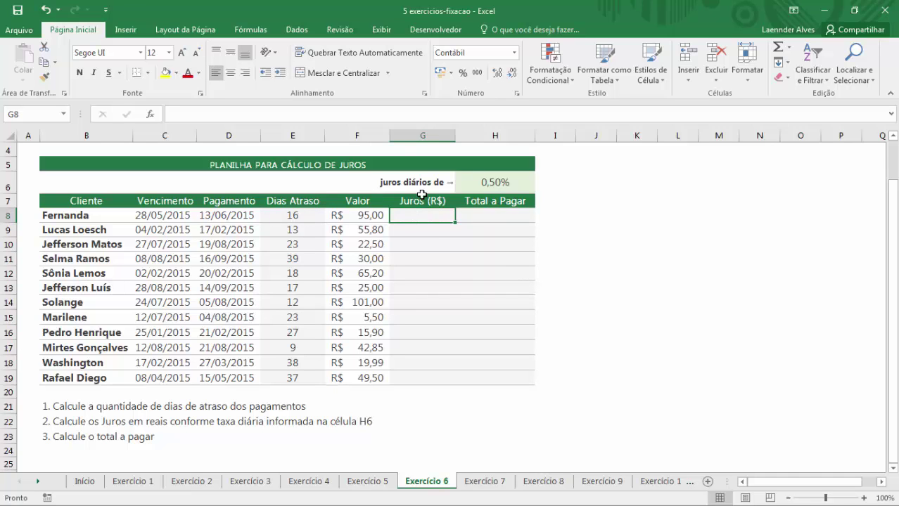
Enter =E8*$H$6*F8 in G8 with H6 made absolute, and fill it down to G19
text(=)
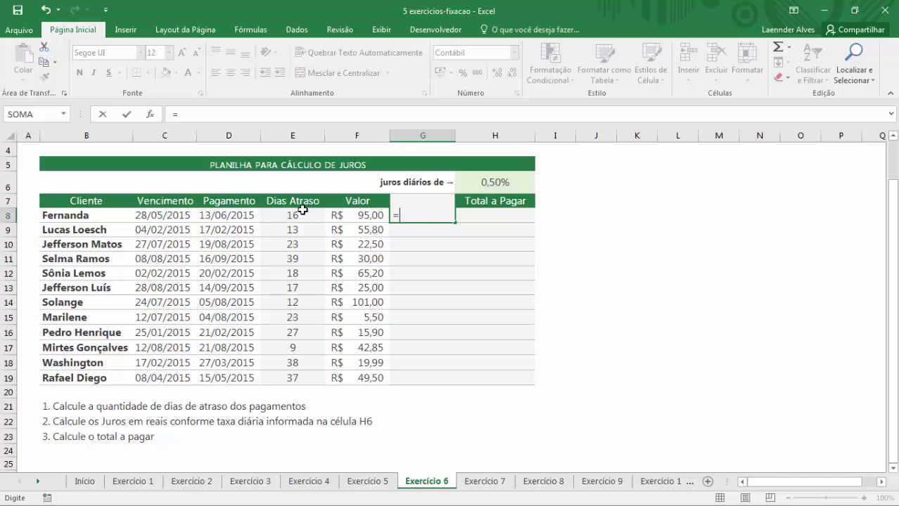
click(303, 211)
text(*)
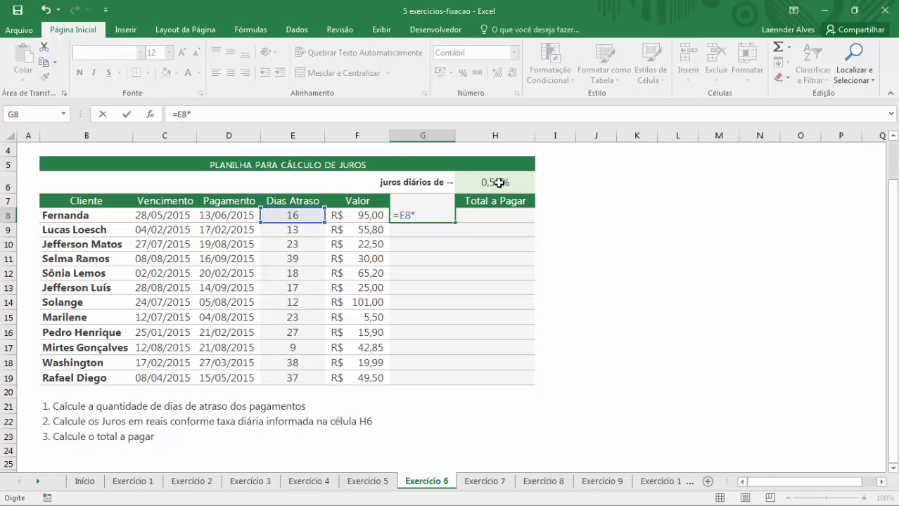
click(498, 182)
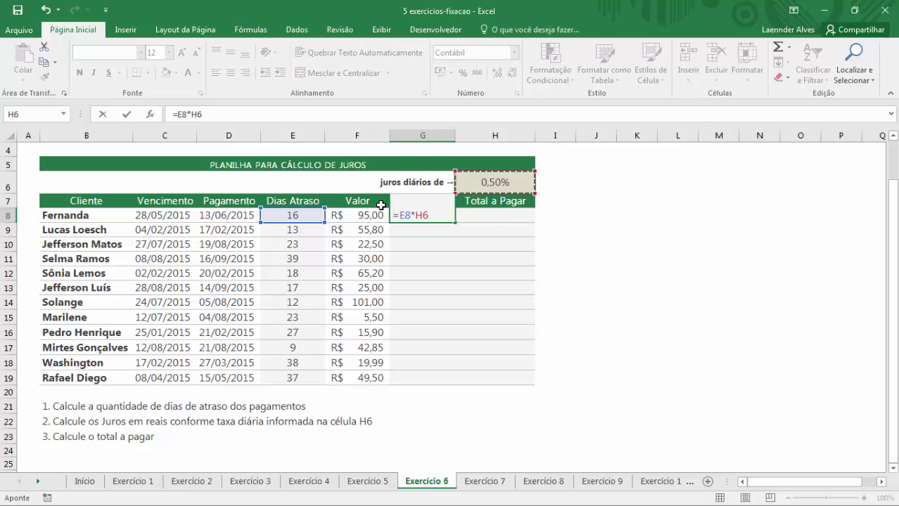
text(*)
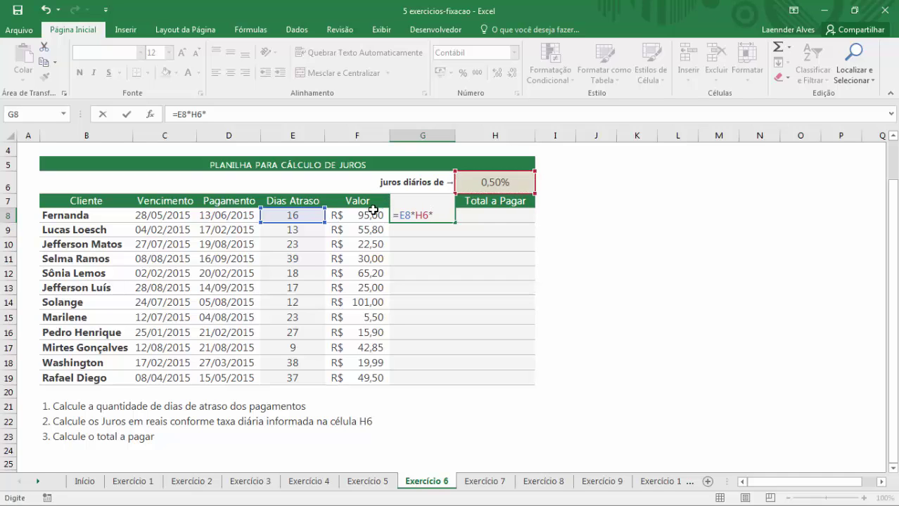
click(371, 213)
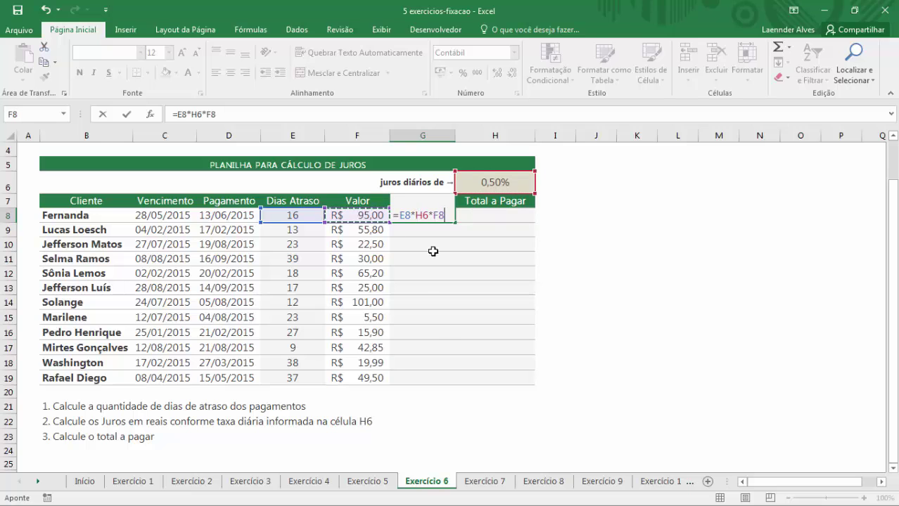
double_click(424, 215)
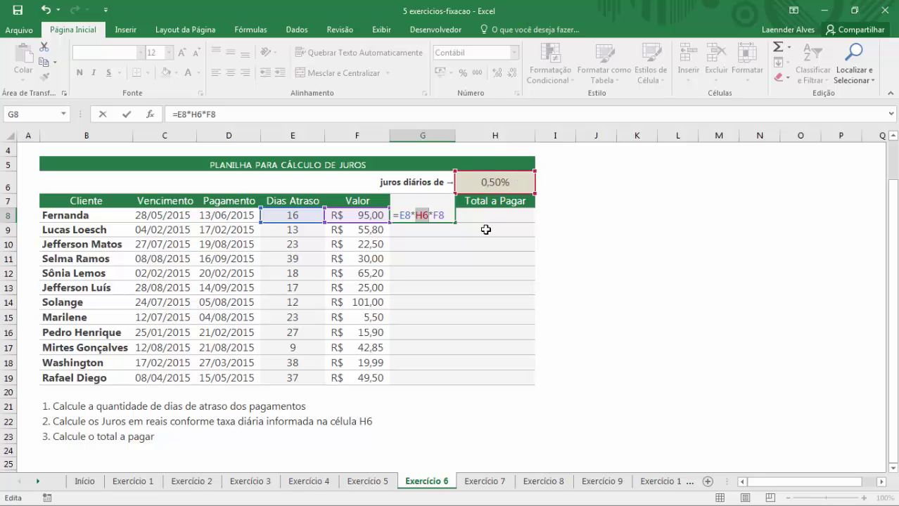
key(F4)
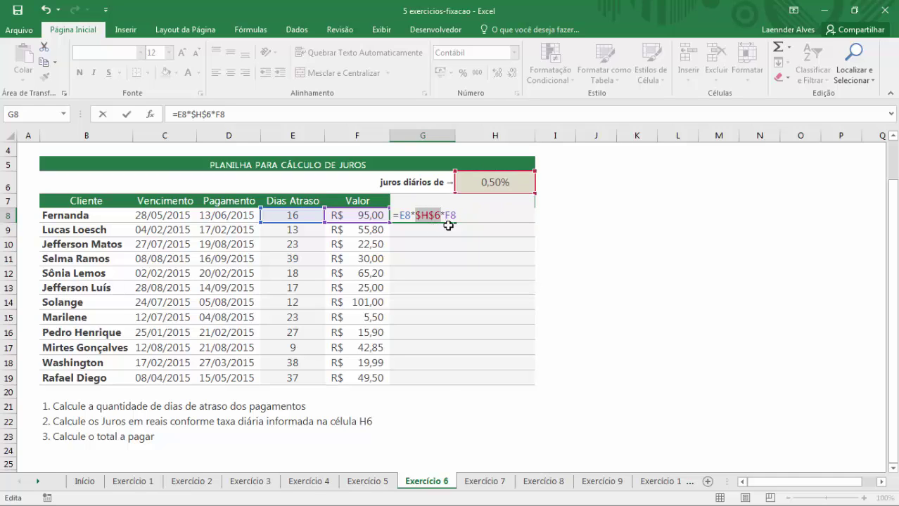
click(458, 216)
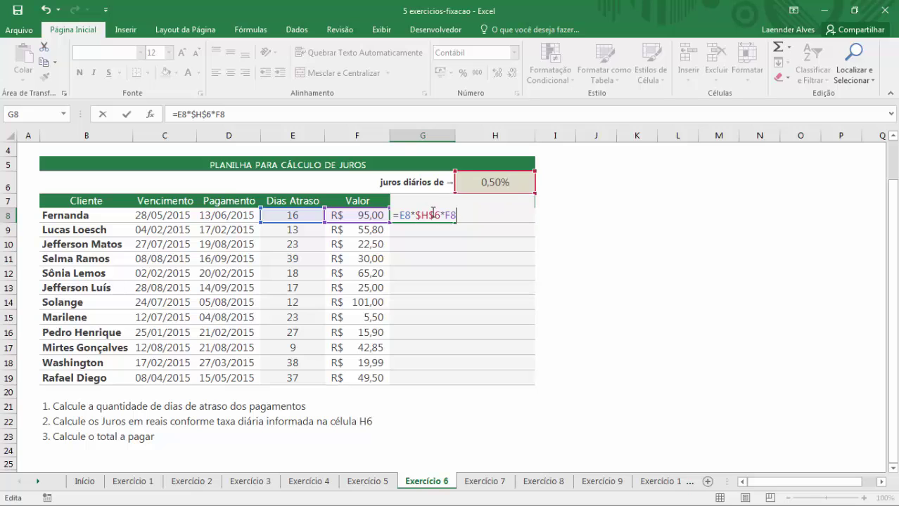
key(ctrl+Return)
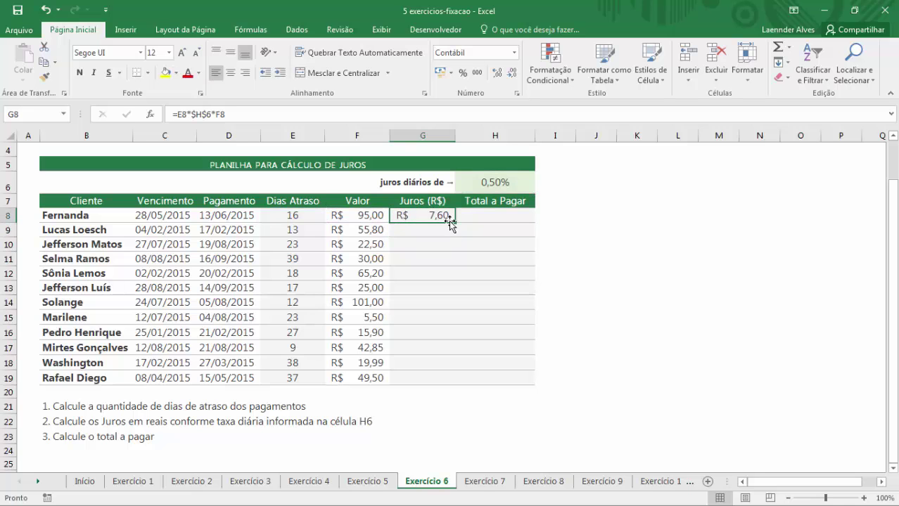
drag(453, 220, 443, 378)
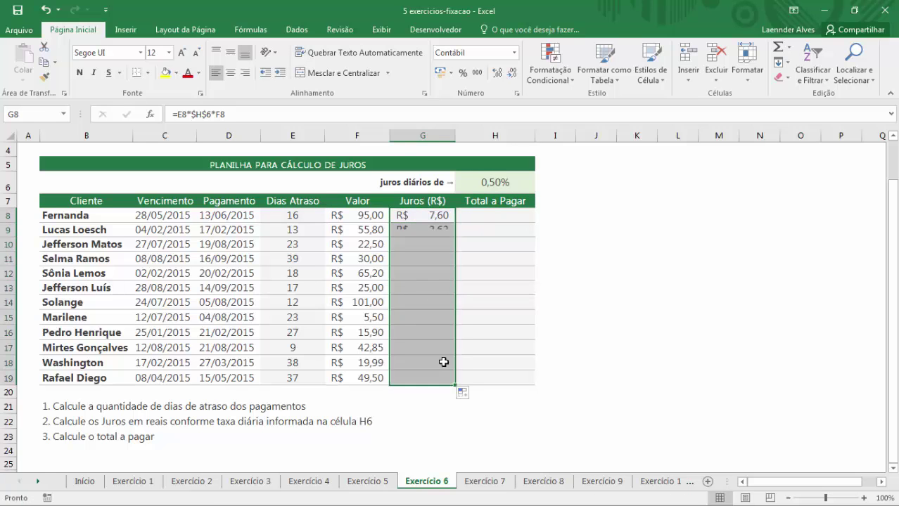
Check the copied interest formulas, then fill H8:H19 with =F8+G8
click(427, 232)
click(424, 256)
click(436, 288)
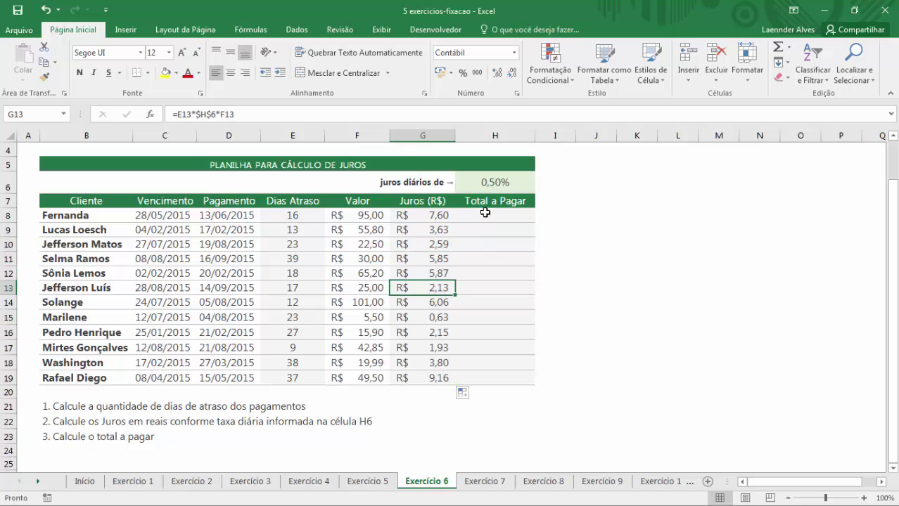
drag(485, 217, 487, 374)
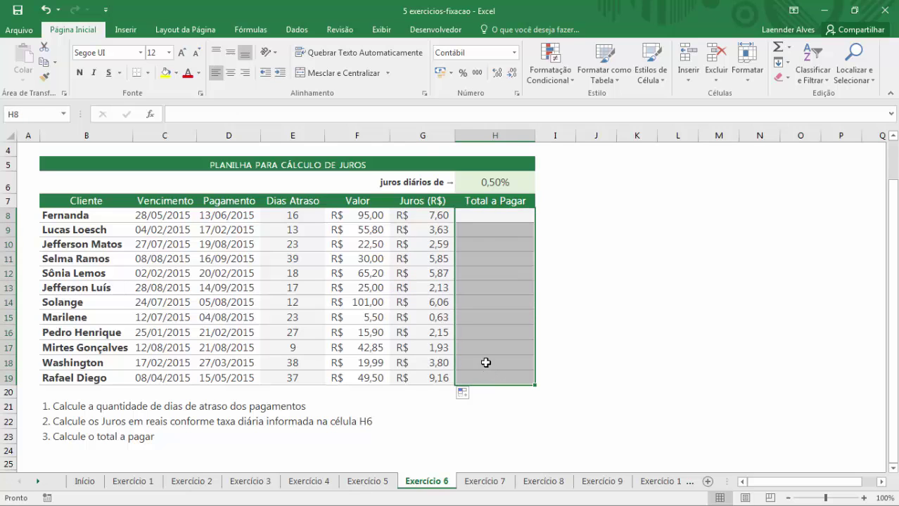
text(=)
click(381, 216)
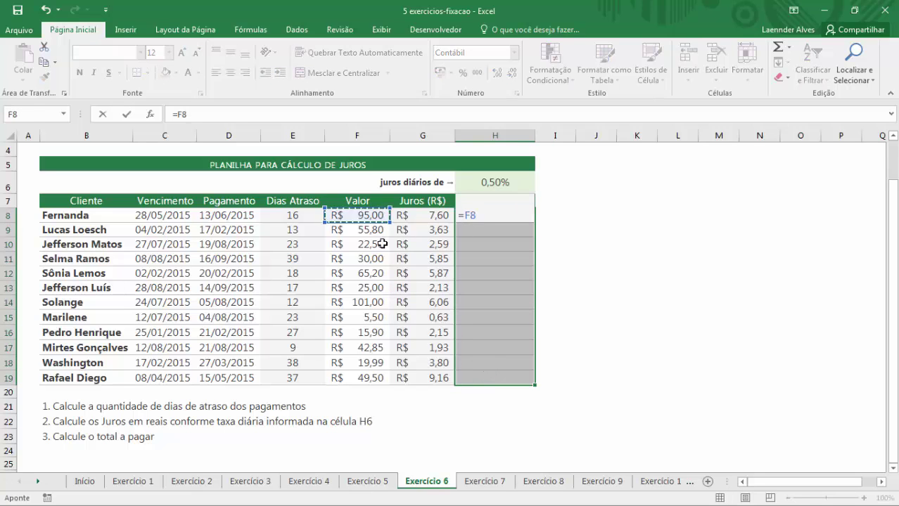
text(+)
click(429, 214)
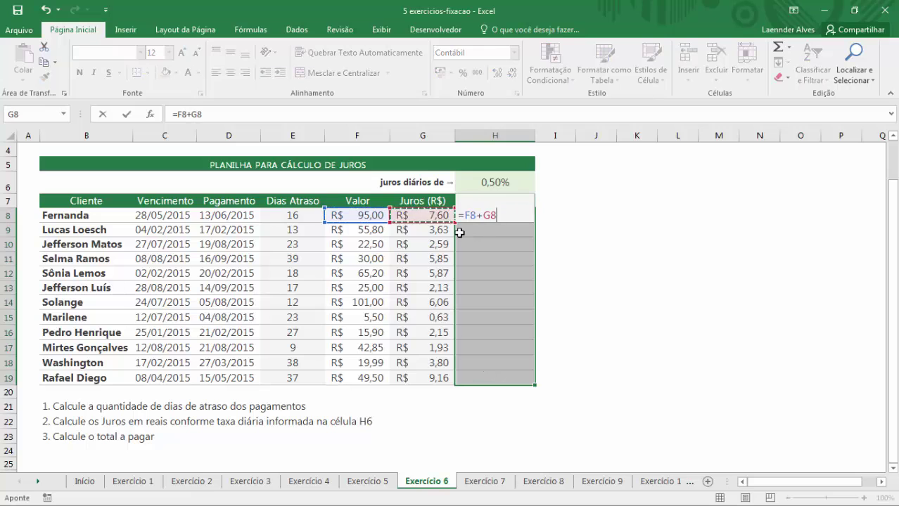
key(ctrl+Return)
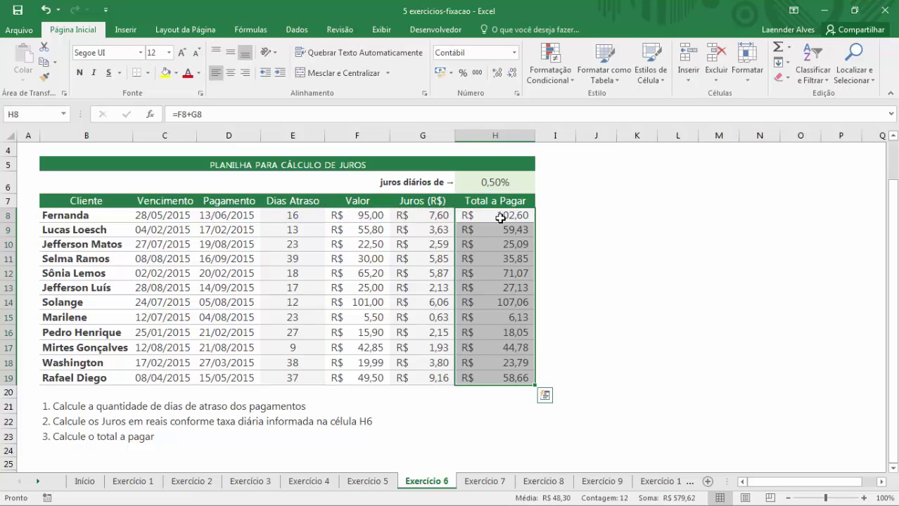
Check the row 9 total and move on to the Exercício 7 sheet
click(500, 218)
click(500, 233)
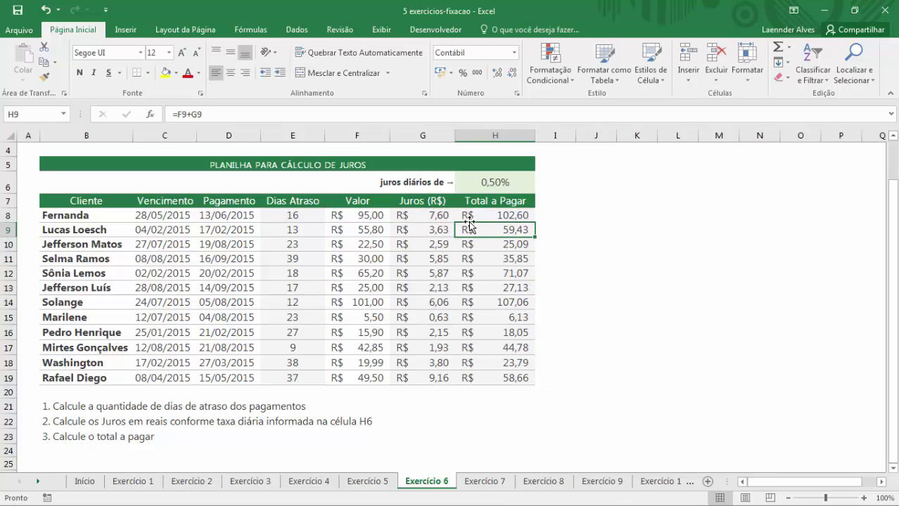
scroll(457, 194, up, 1)
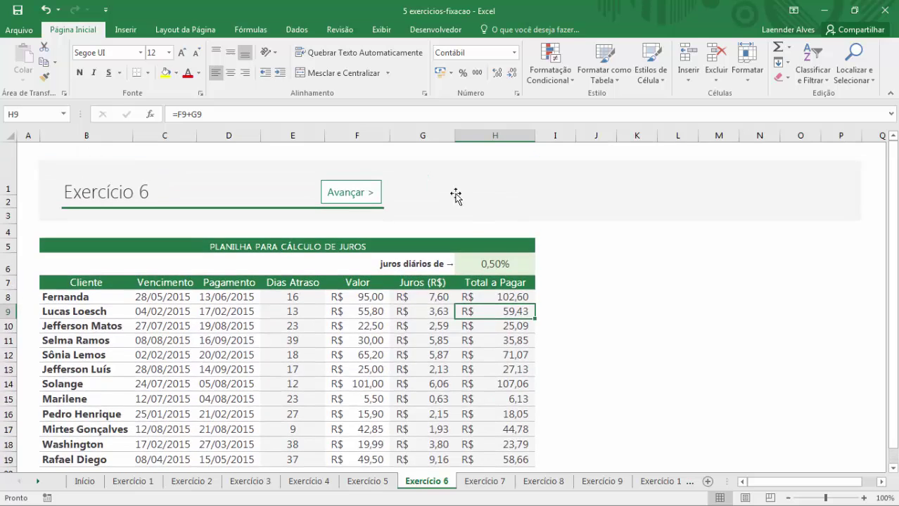
click(359, 199)
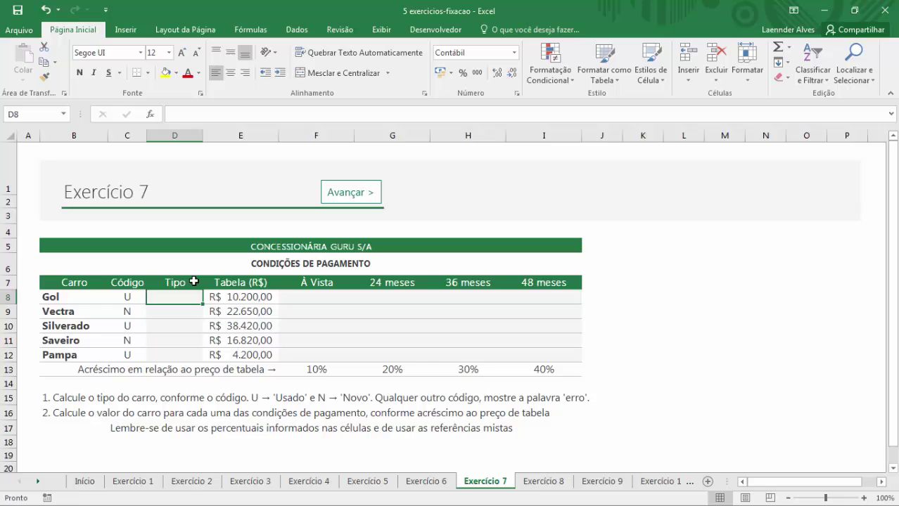
Scroll the Exercício 7 dealership sheet and select the Gol's Tipo cell D8
scroll(194, 281, down, 1)
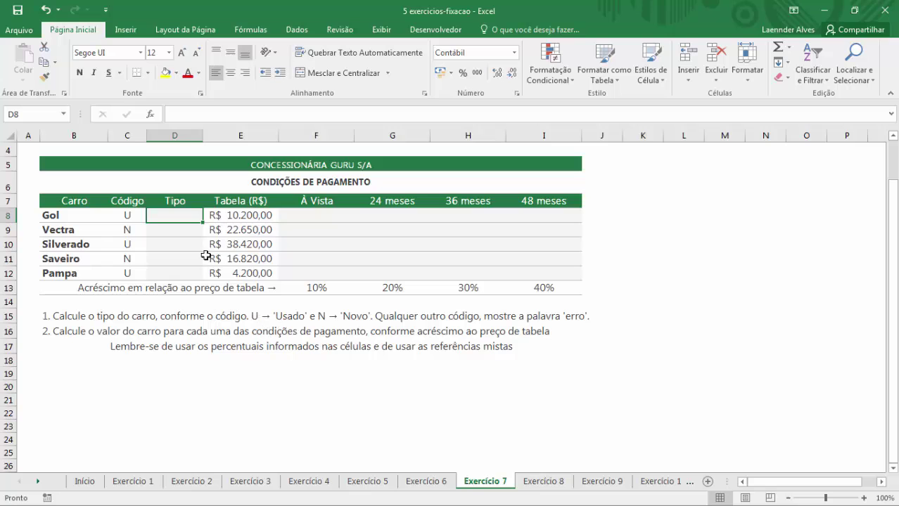
click(127, 214)
click(176, 211)
Type =SE(C8="U";"Usado"; into D8 to begin the nested IF
text(=)
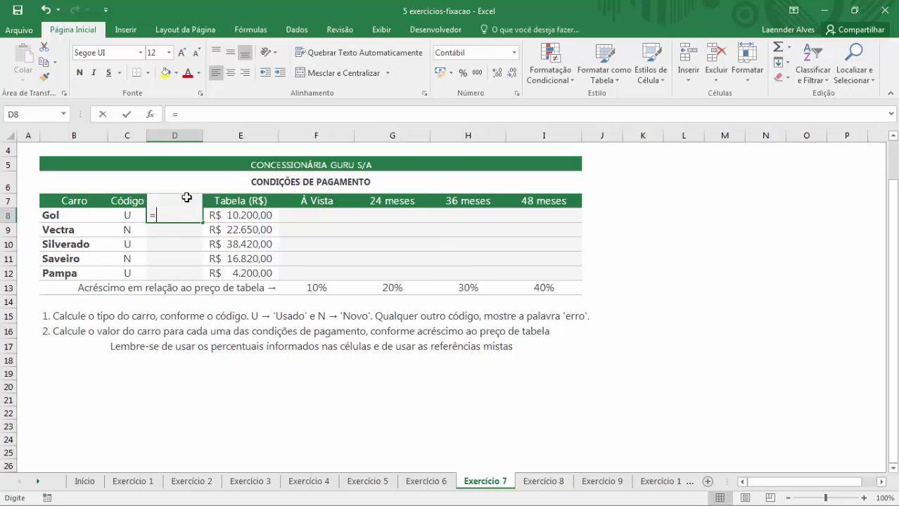
text(SE()
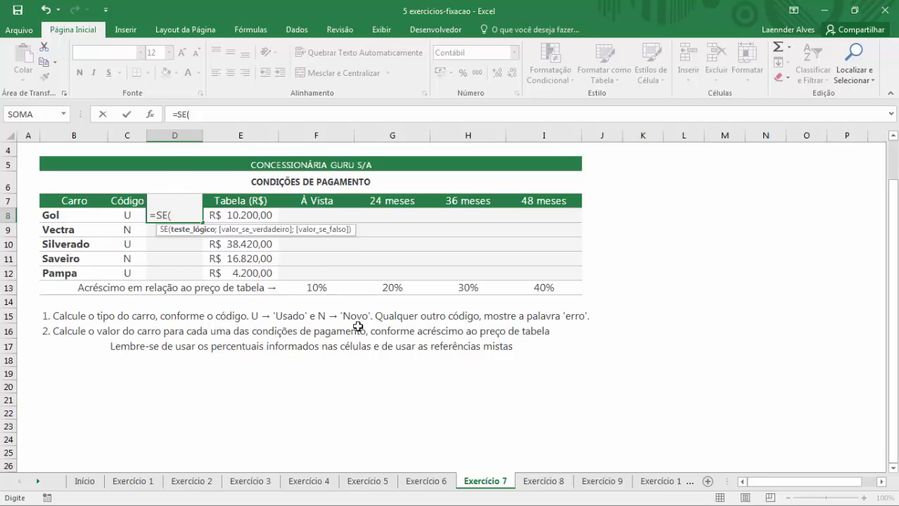
click(125, 213)
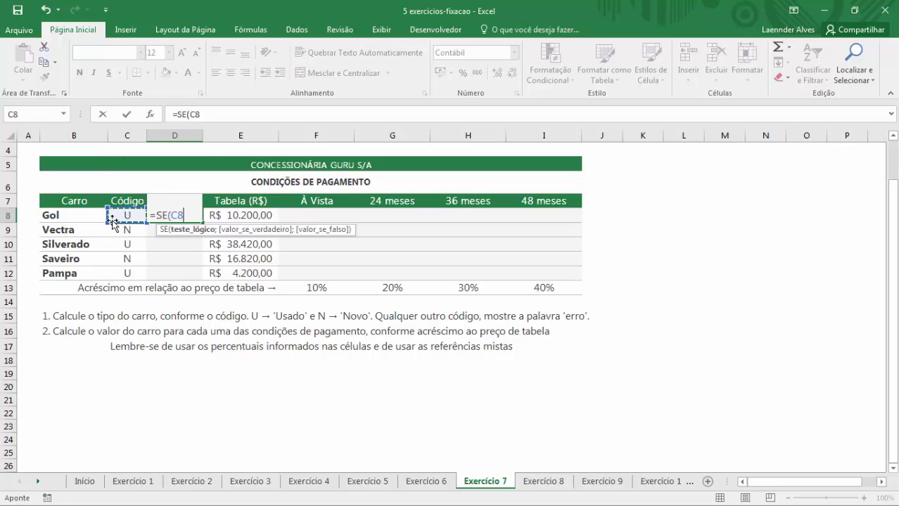
text(="U)
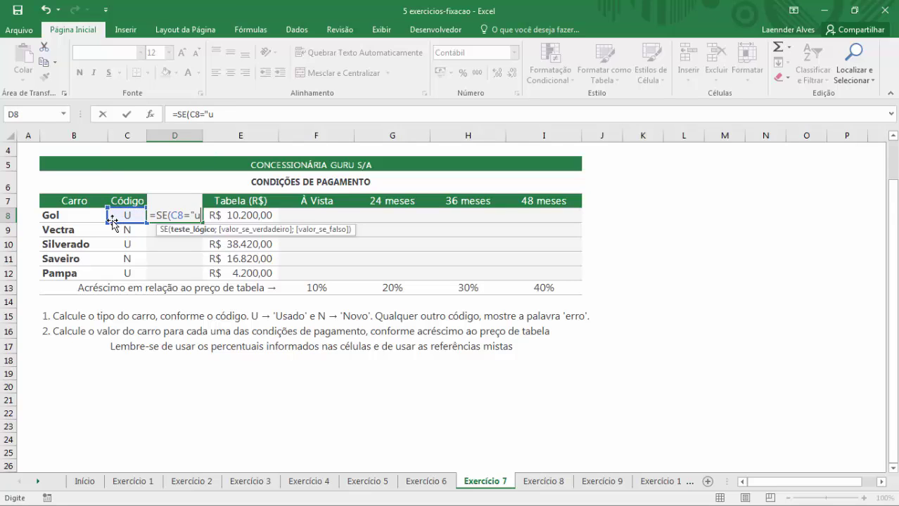
text(")
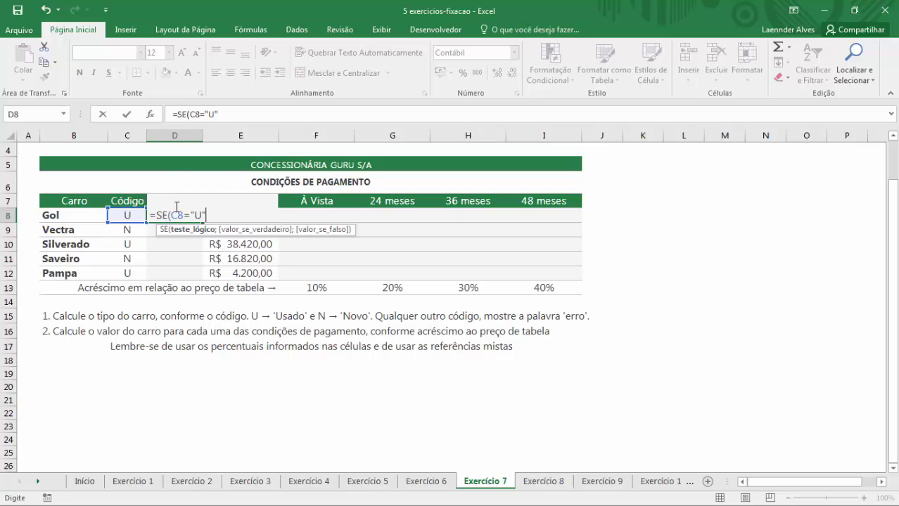
text(;)
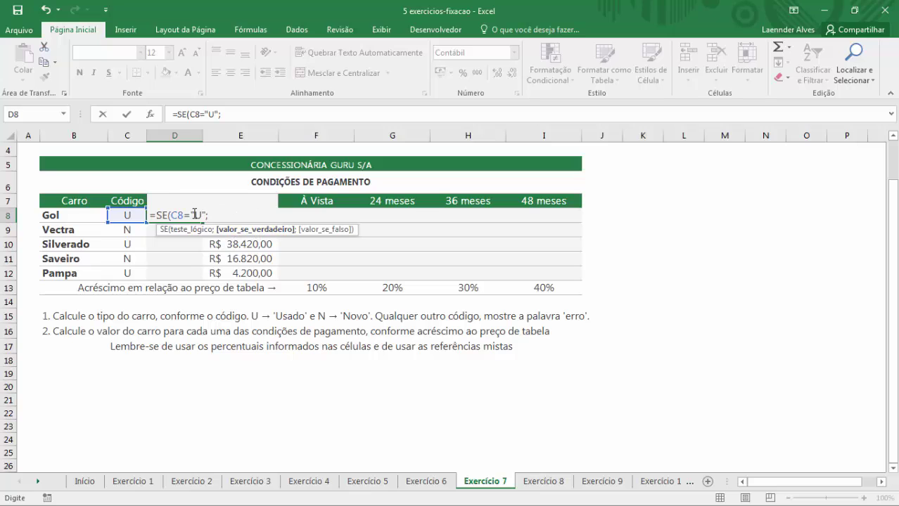
text(")
text(Usado")
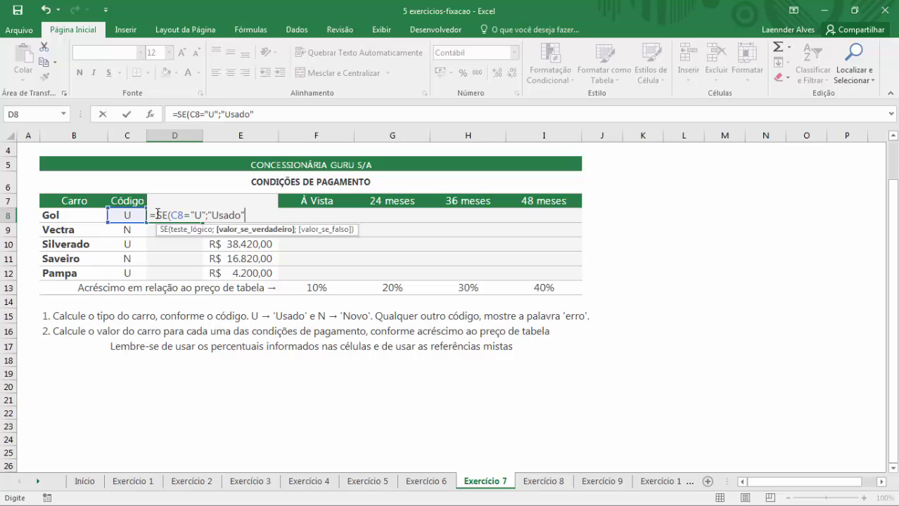
text(;)
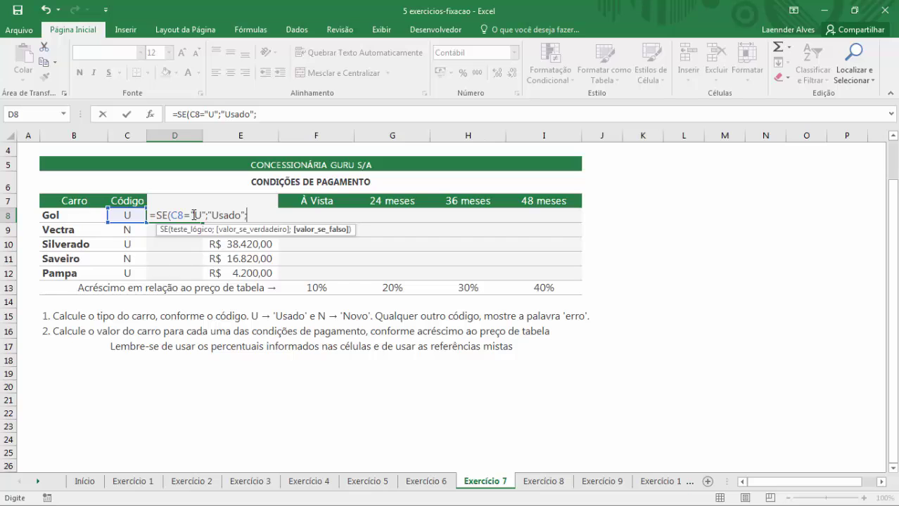
Complete D8 as =SE(C8="U";"Usado";SE(C8="N";"Novo";"Erro")) and commit it
text(SE)
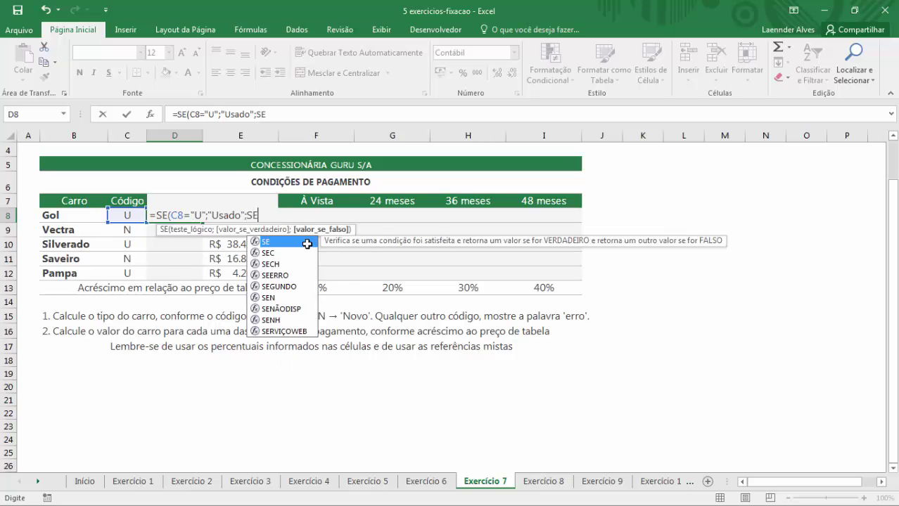
text((C8)
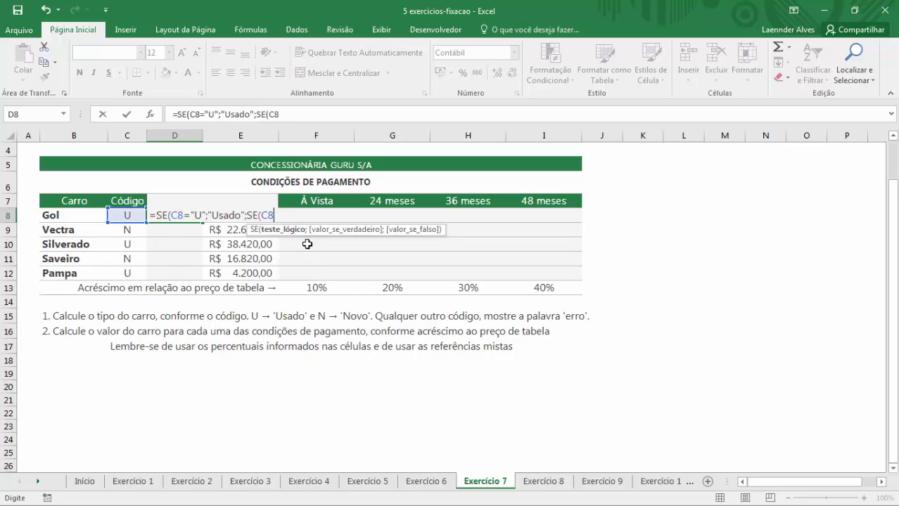
text(="N")
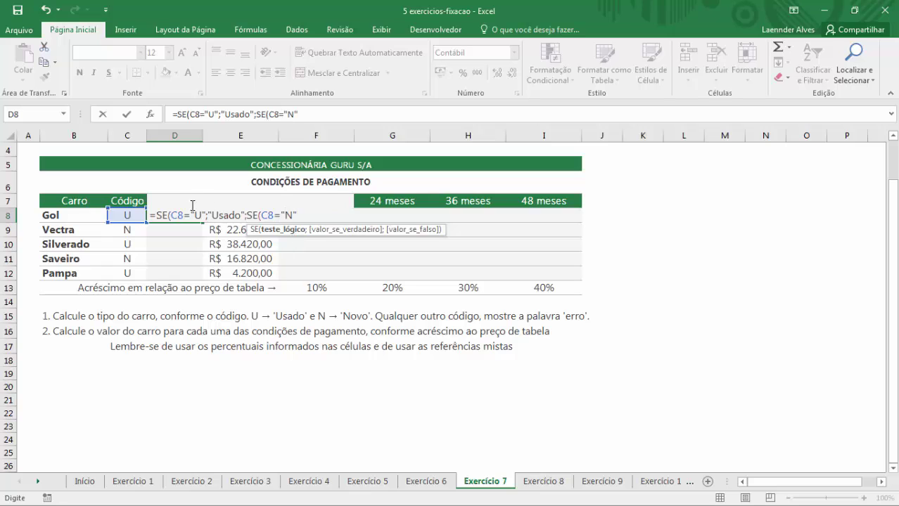
text(;)
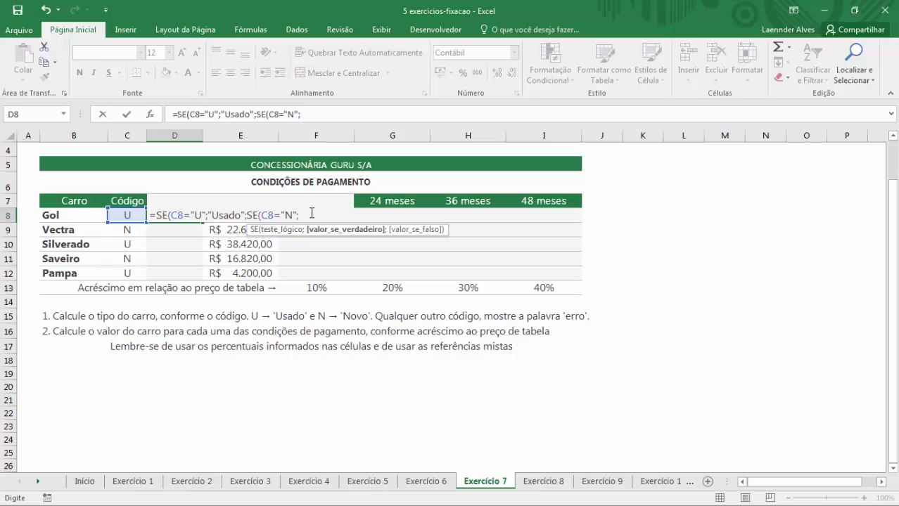
text("N)
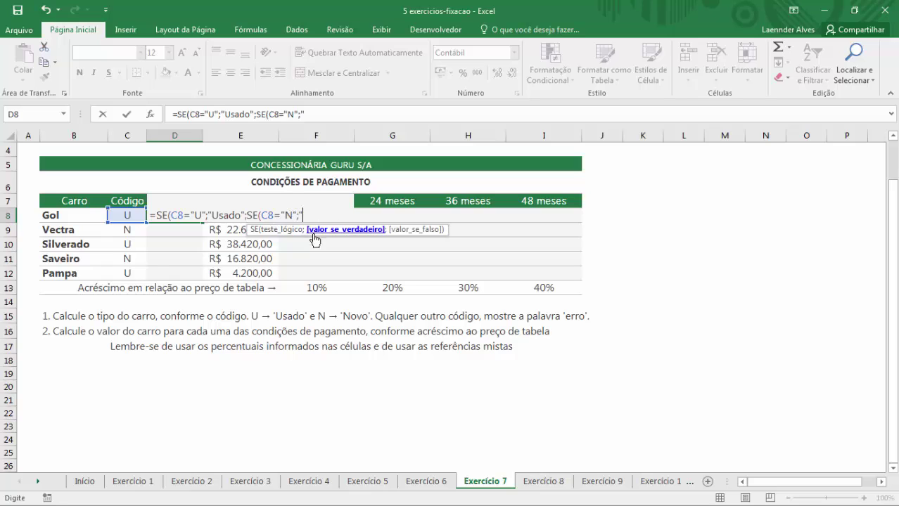
text(ovo";"E)
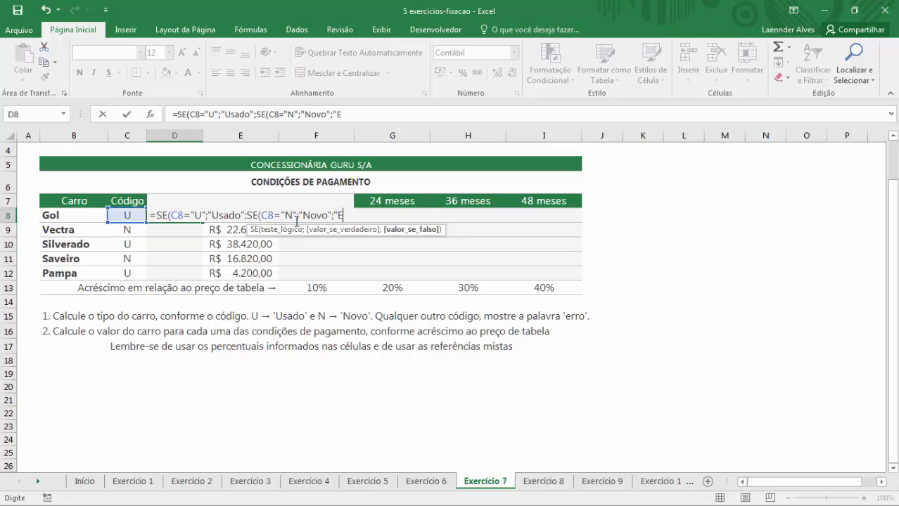
text(rro)
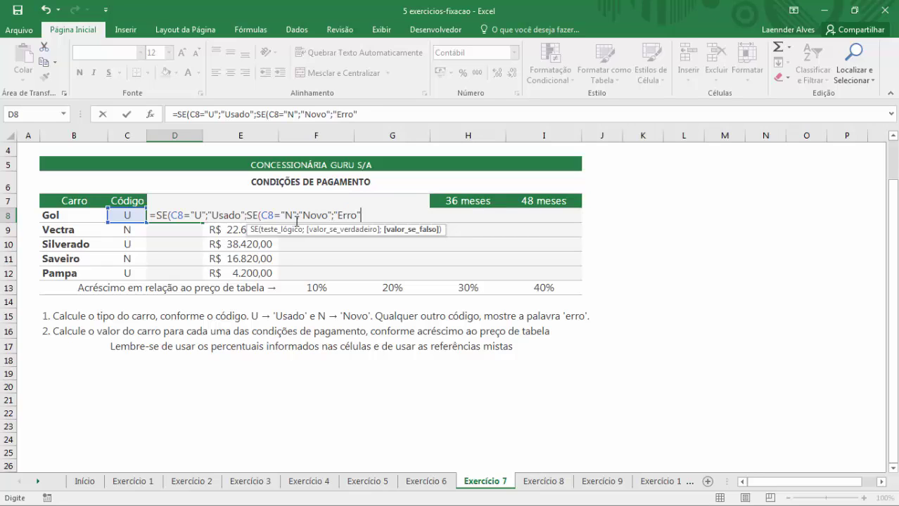
text())
mouse_move(246, 216)
mouse_down()
mouse_move(379, 215)
mouse_move(261, 216)
mouse_move(366, 213)
mouse_up()
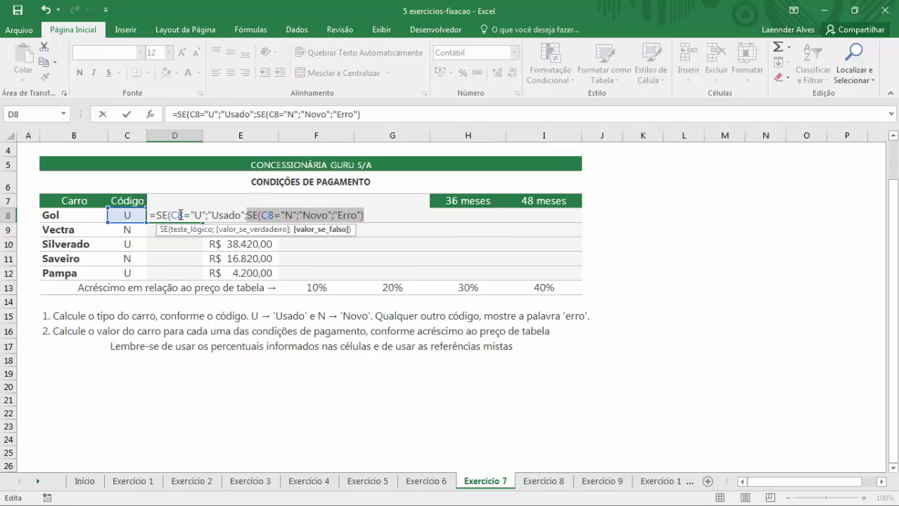
click(367, 213)
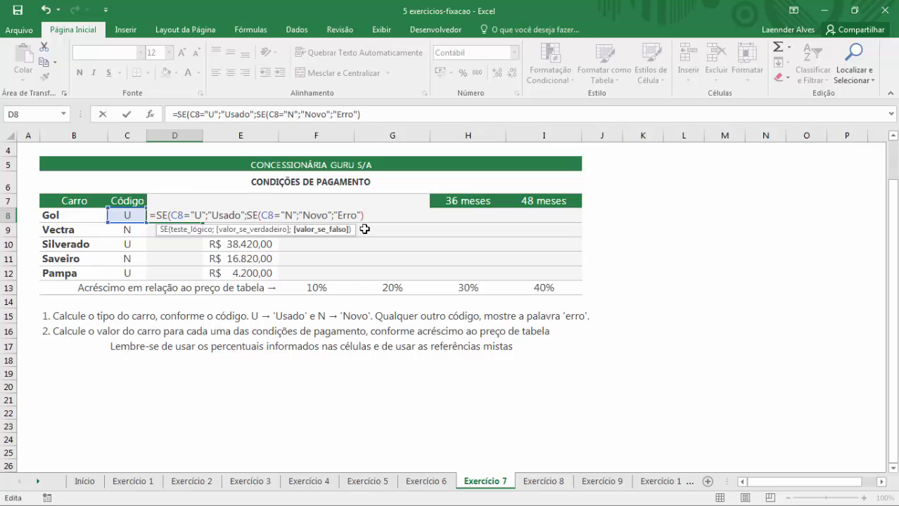
text())
key(Right)
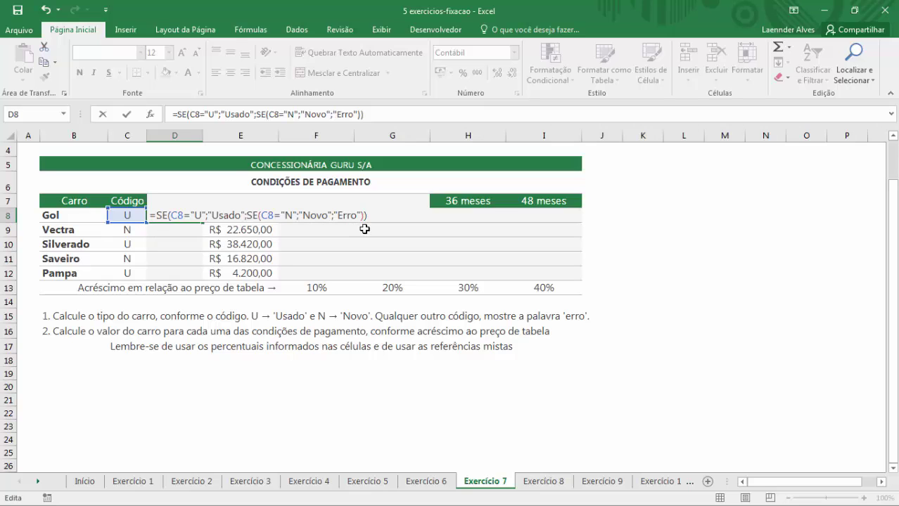
key(Return)
Copy the D8 car-type formula down to D12
click(191, 216)
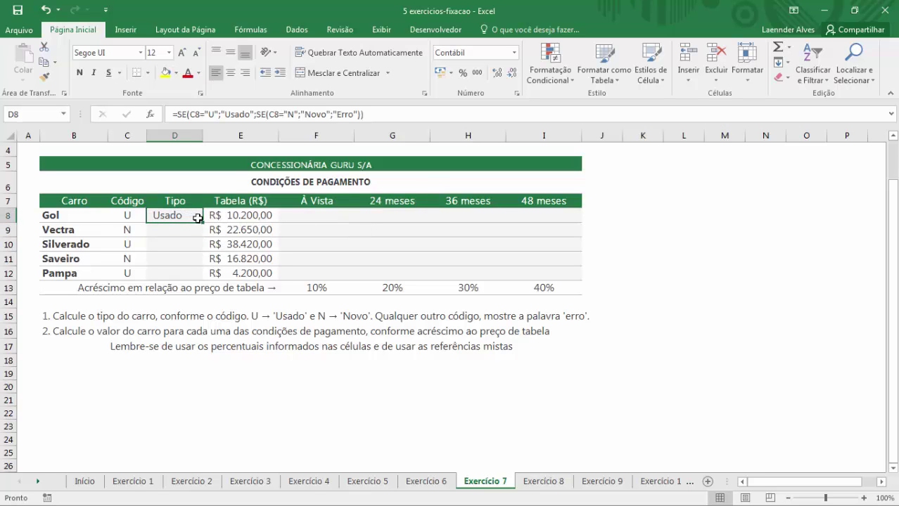
drag(197, 219, 180, 271)
click(189, 233)
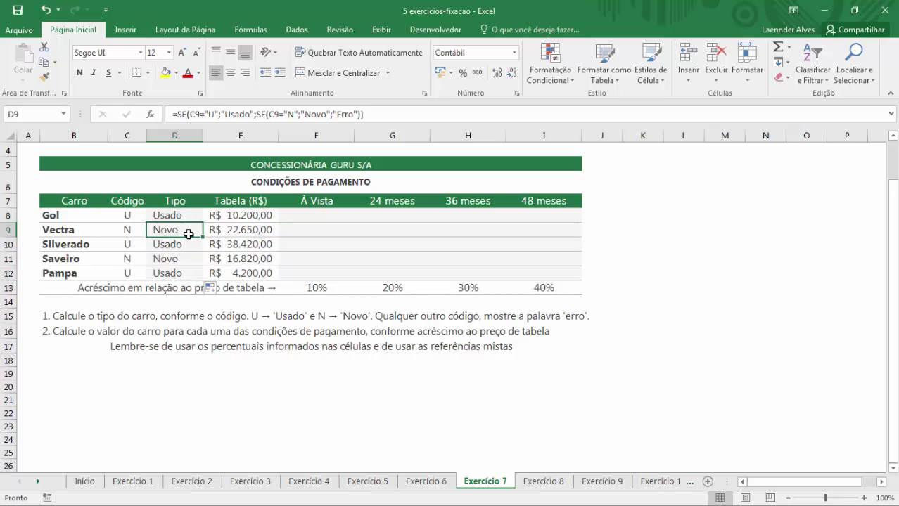
Enter code k for Vectra to confirm Erro appears, then restore its code to N
click(134, 227)
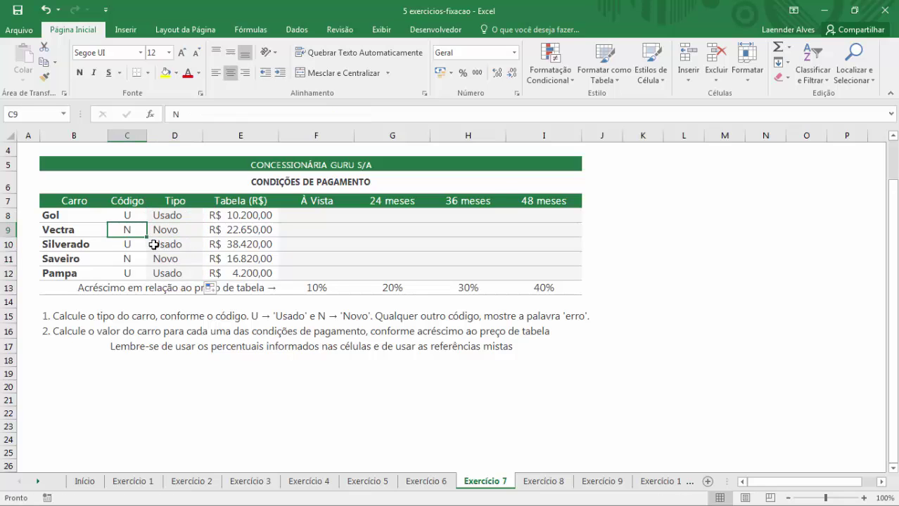
text(k)
key(Return)
key(Up)
key(Right)
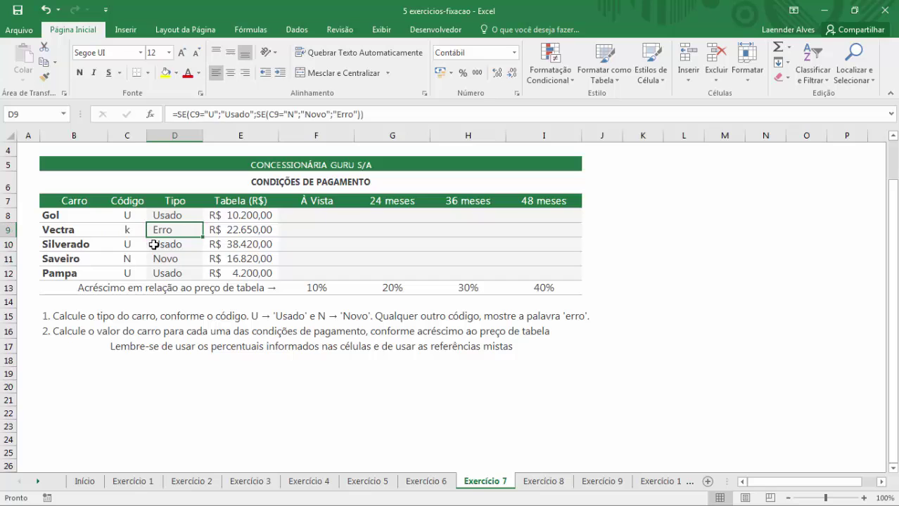
key(Left)
text(N)
key(Right)
key(Up)
key(Right)
key(Right)
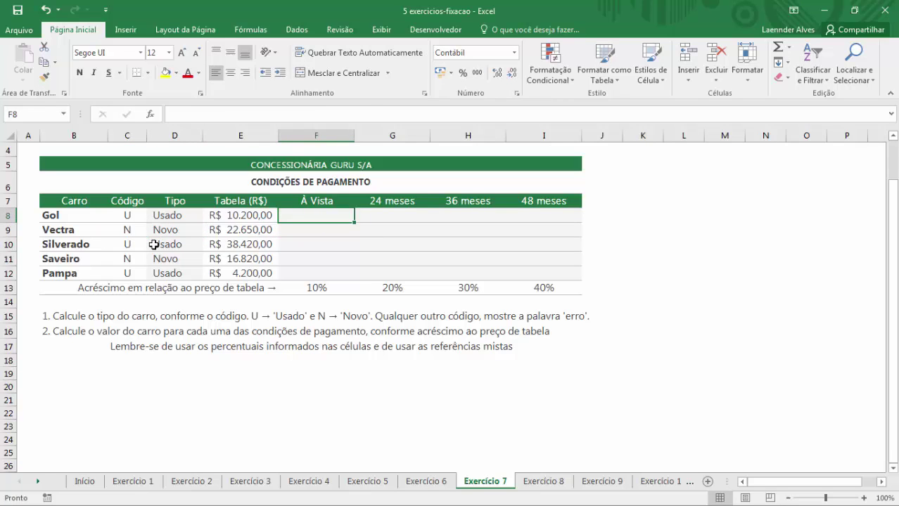
key(shift+Down)
key(shift+Down)
Select the F8:I12 price area and review the Gol table price and 10% increase
key(shift+Down)
key(shift+Right)
key(shift+Right)
key(shift+Right)
key(shift+Down)
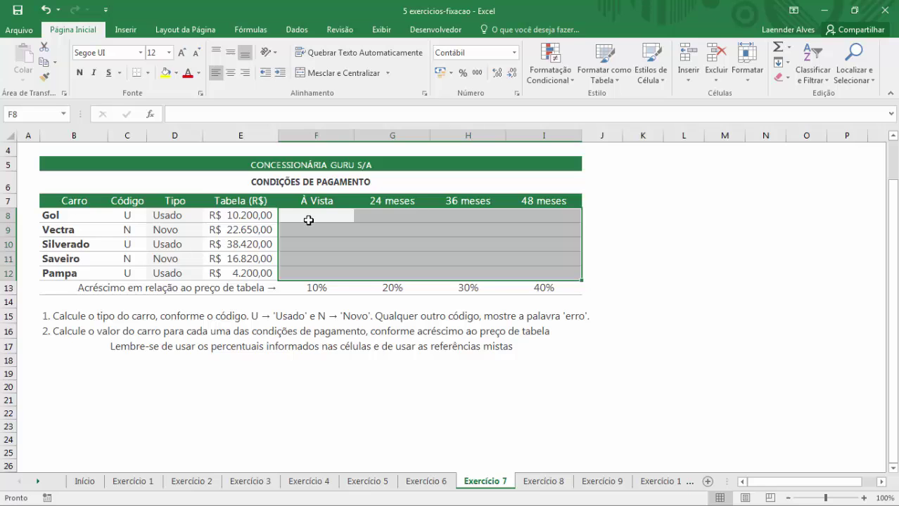
click(262, 215)
click(307, 284)
click(310, 216)
click(358, 229)
click(401, 243)
click(464, 258)
click(517, 260)
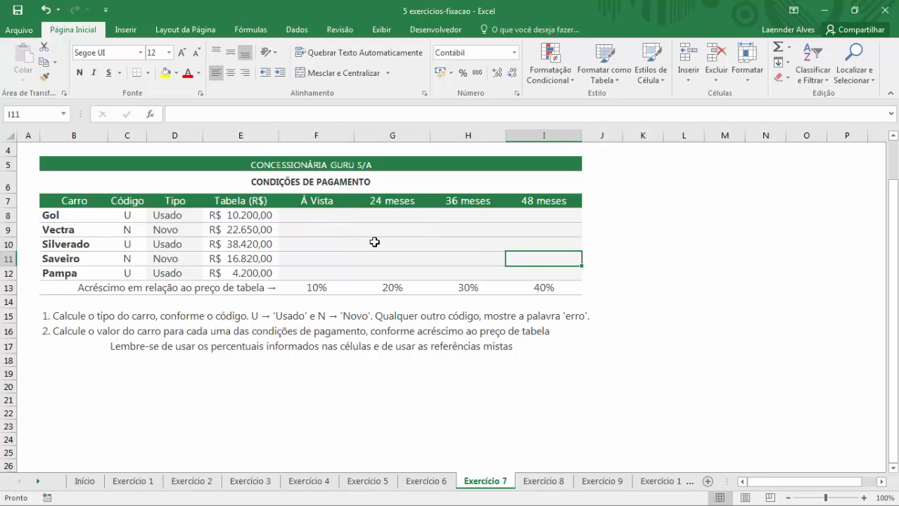
Review Pampa's price and the 10%, 20%, 30% increases, then start a formula in F8
click(237, 276)
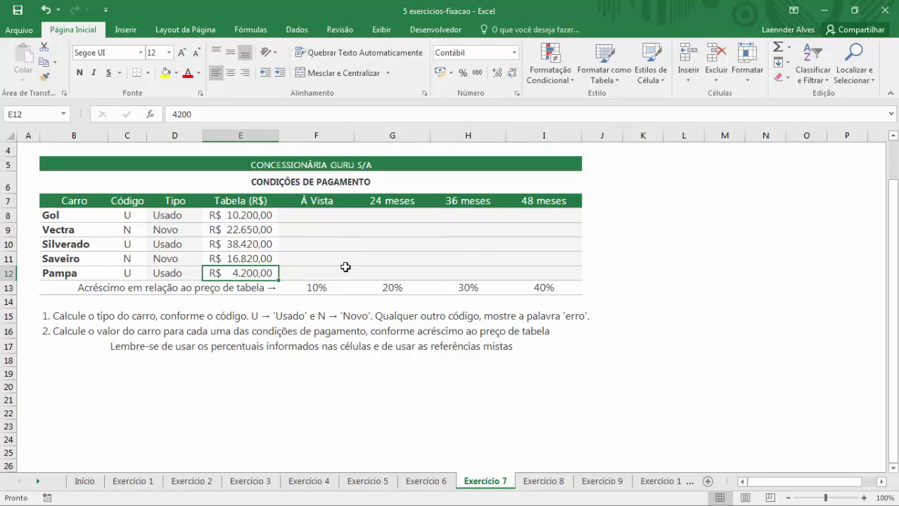
click(329, 286)
click(394, 287)
click(454, 287)
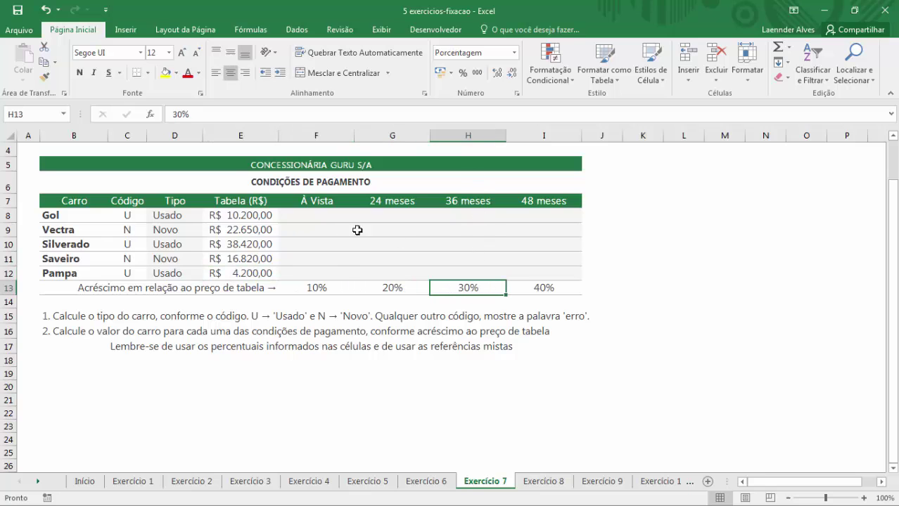
click(317, 216)
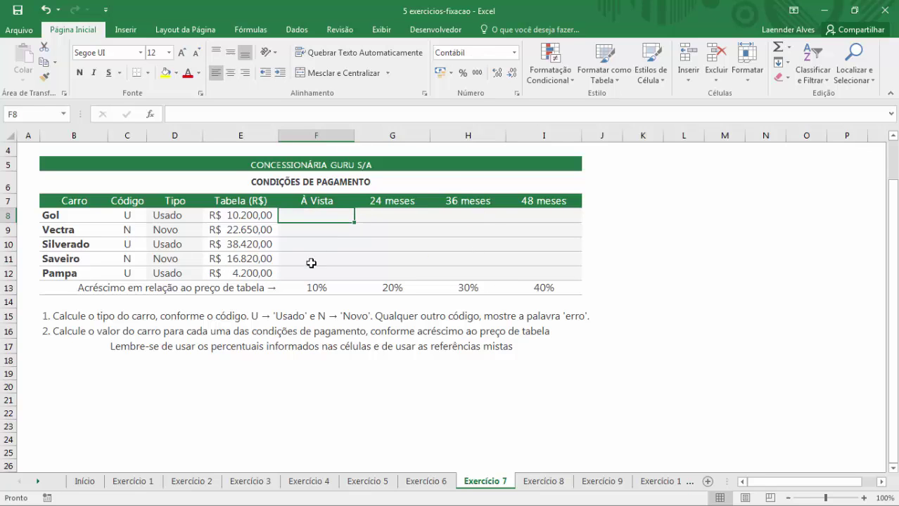
text(=)
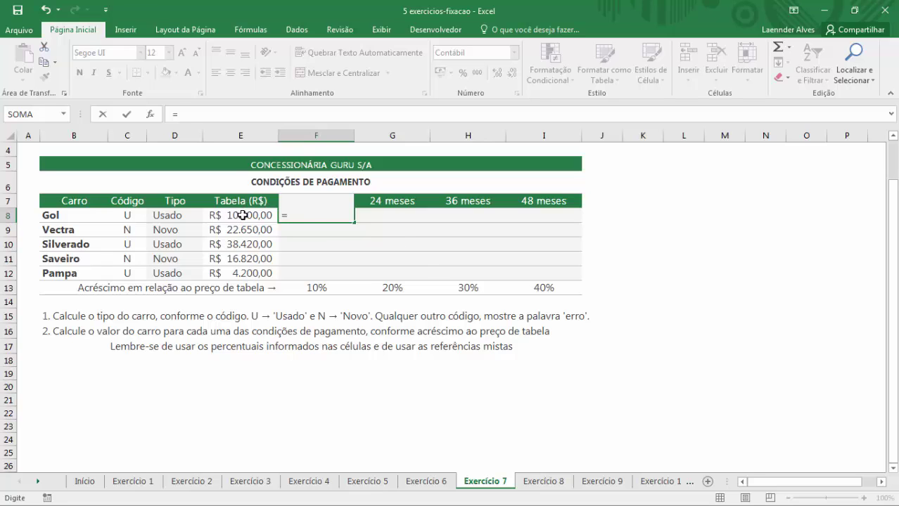
Build =$E8*(1+F13) in F8, locking the table-price column with $
click(243, 215)
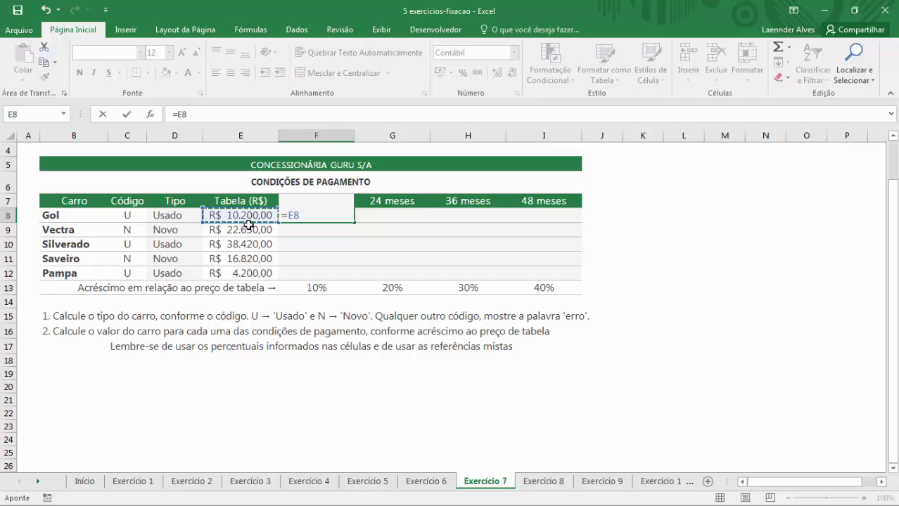
text(*)
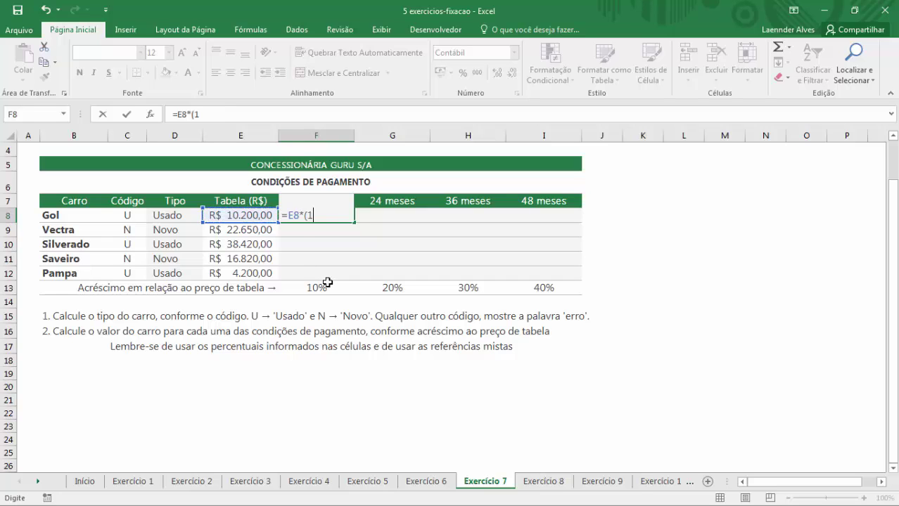
click(327, 289)
text())
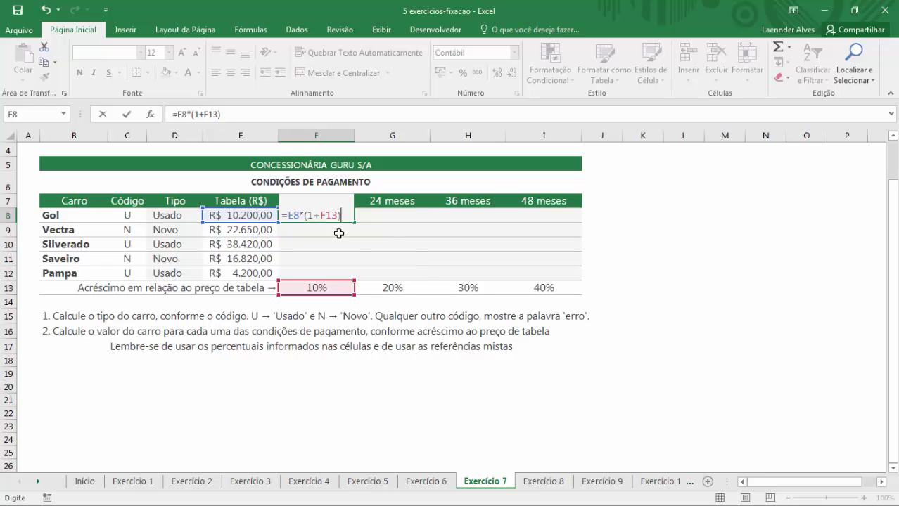
click(291, 216)
text($)
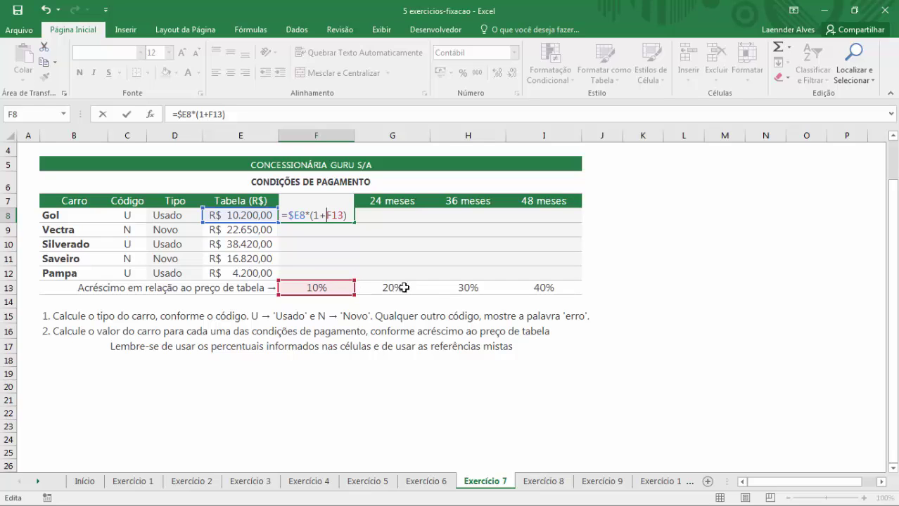
Fix F8 to =$E8*(1+F$13) so the Gol's À Vista price shows R$ 11.220,00
click(333, 212)
text($)
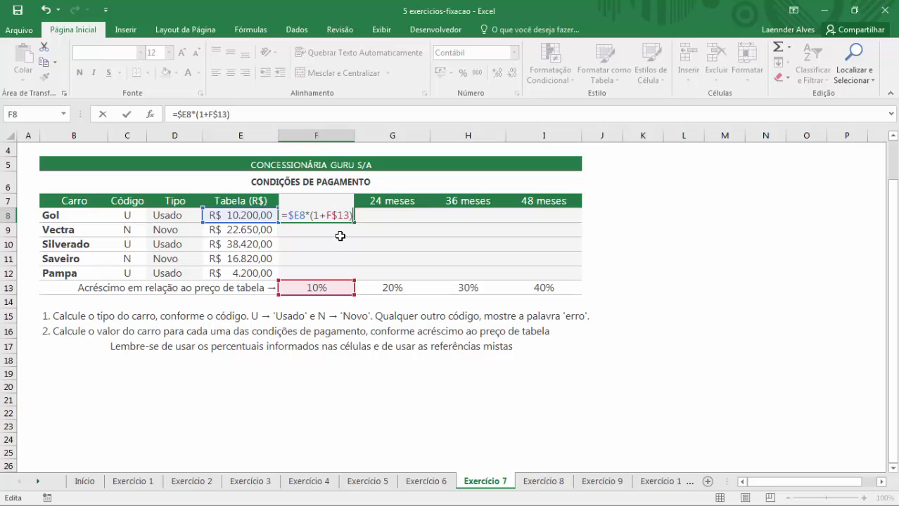
drag(289, 214, 303, 215)
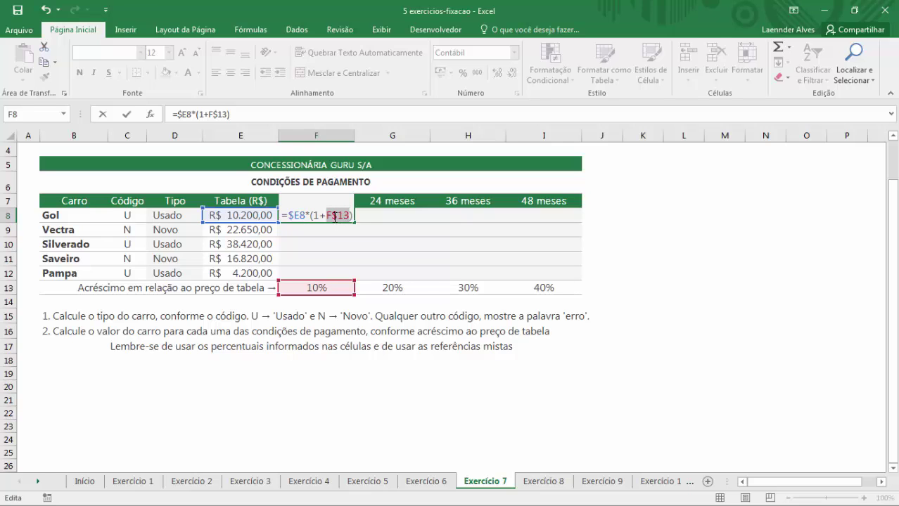
key(Return)
click(327, 218)
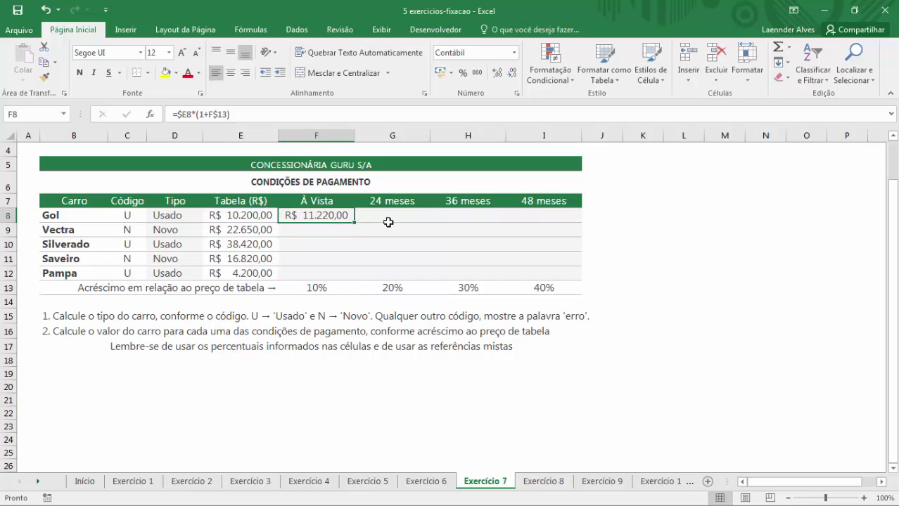
Copy the F8 price formula across the whole price grid F8:I12
key(ctrl+c)
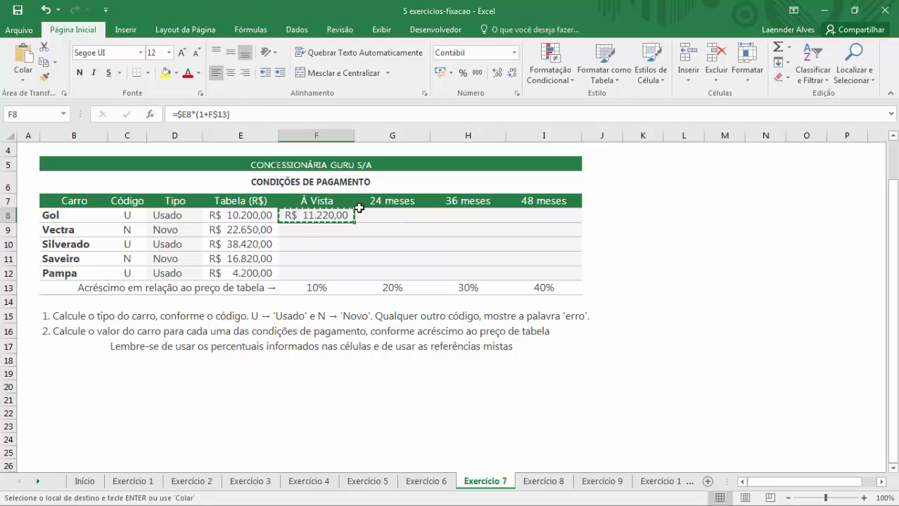
drag(351, 221, 552, 271)
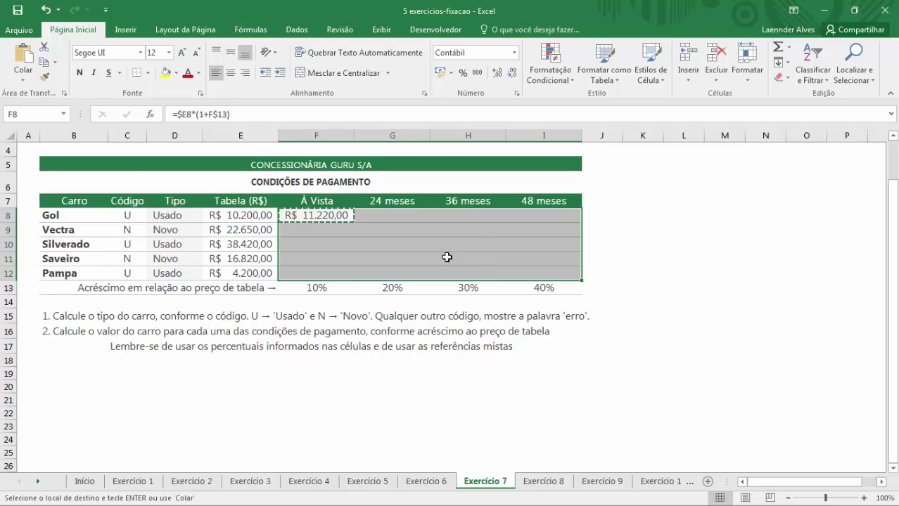
key(ctrl+v)
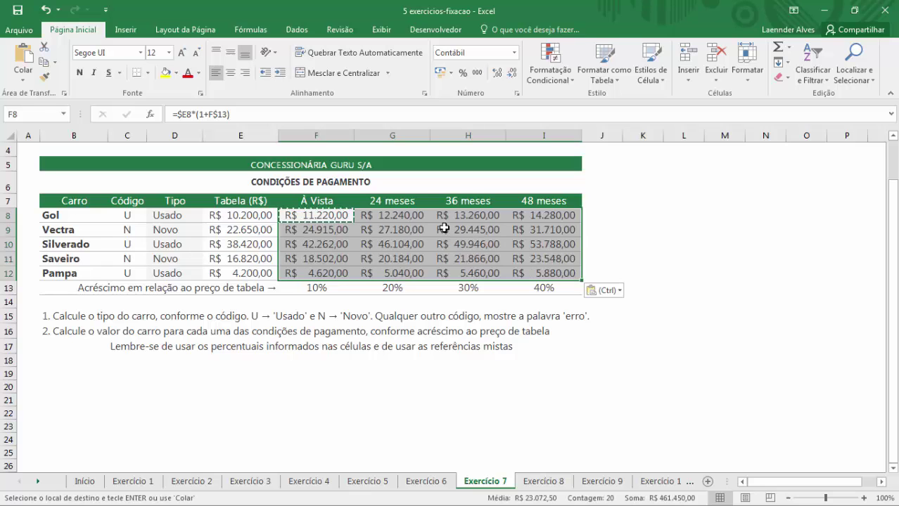
Check the copied formulas in G9, H11, I8 and H10, e.g. =$E10*(1+H$13)
double_click(411, 230)
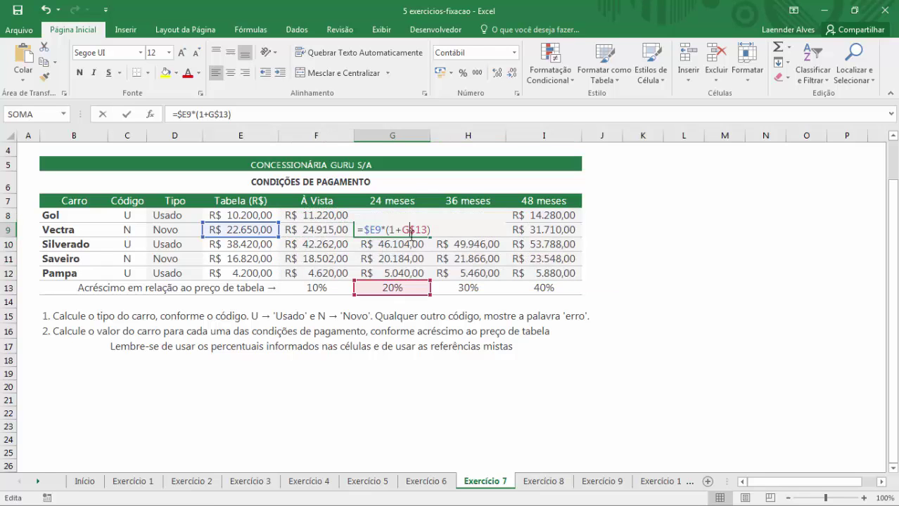
key(Escape)
double_click(479, 262)
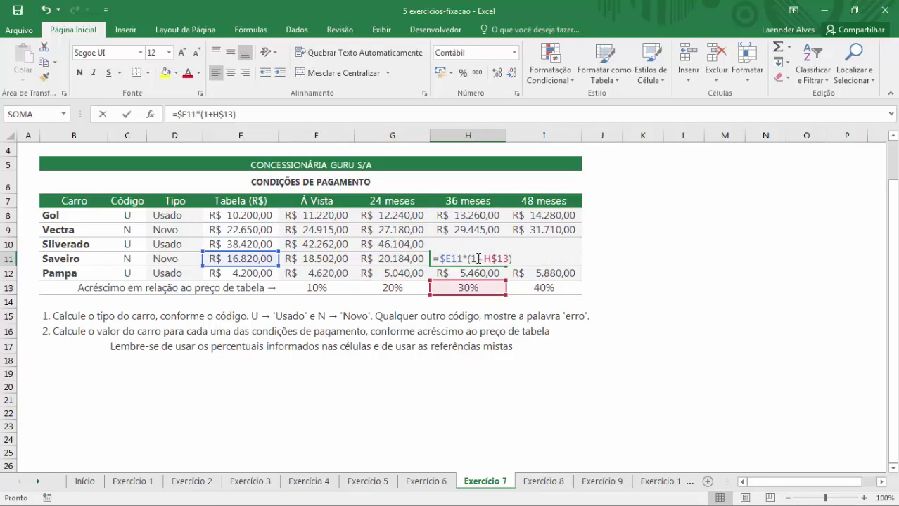
key(Escape)
double_click(556, 222)
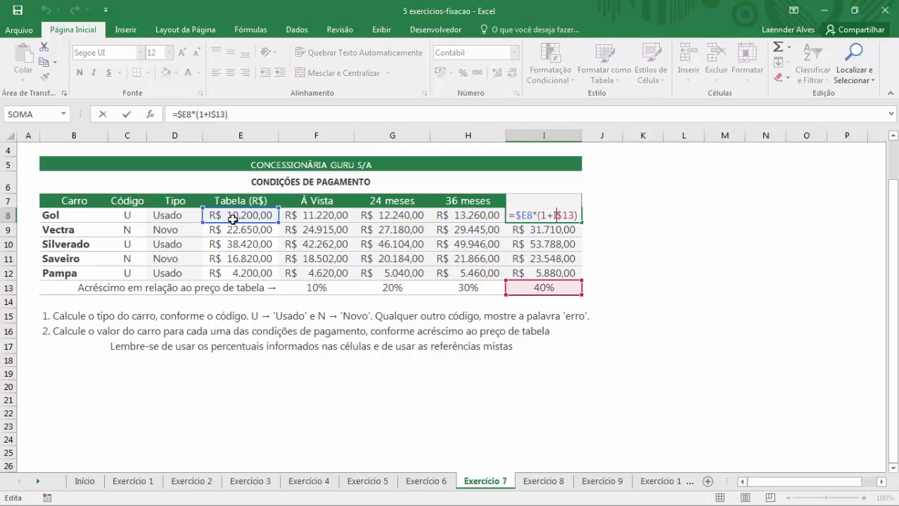
key(Escape)
double_click(457, 246)
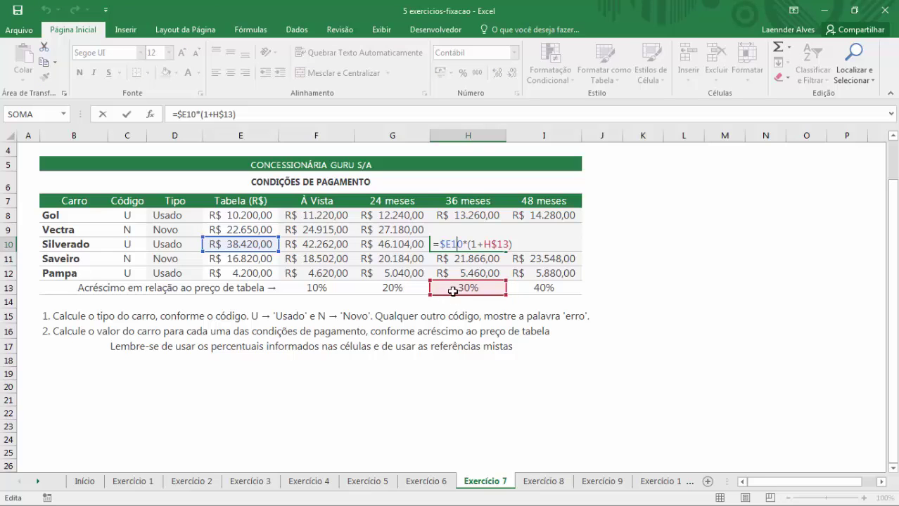
key(ctrl+Return)
scroll(390, 231, up, 1)
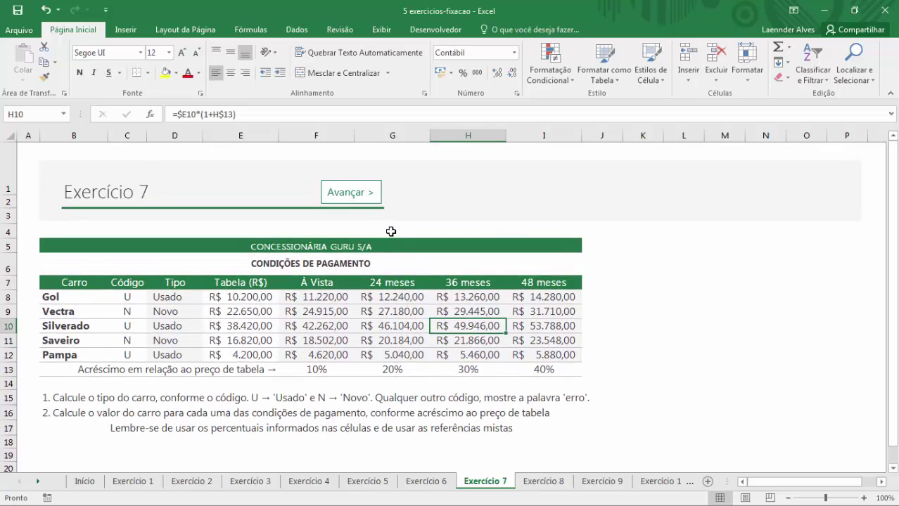
Move to the Exercício 8 sheet and look over its relic table
click(351, 206)
scroll(350, 215, down, 1)
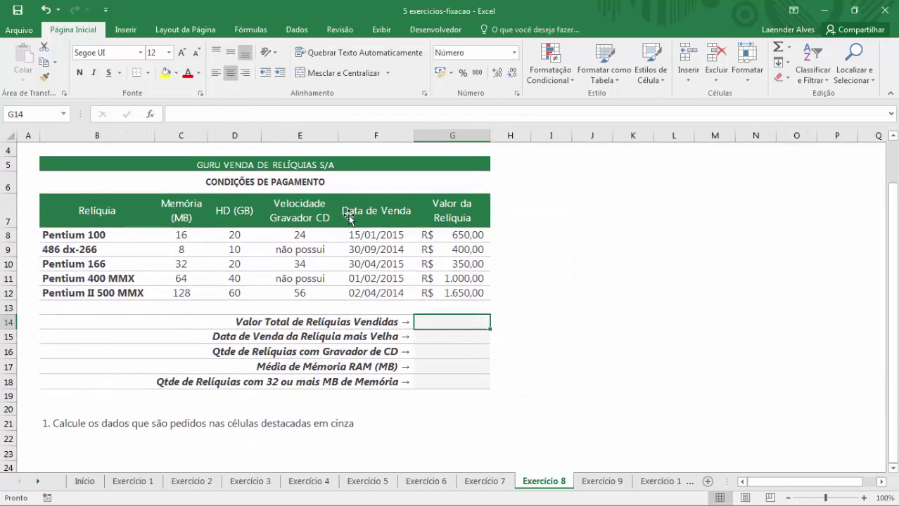
scroll(349, 216, up, 1)
scroll(347, 213, down, 1)
Enter =SOMA(G8:G12) in G14 with Contábil format, showing R$ 4.050,00
text(=)
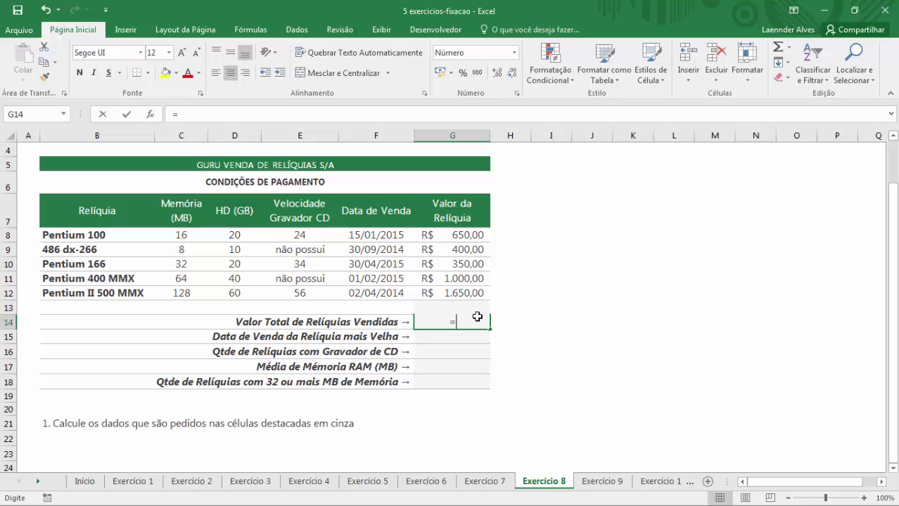
text(SOMA()
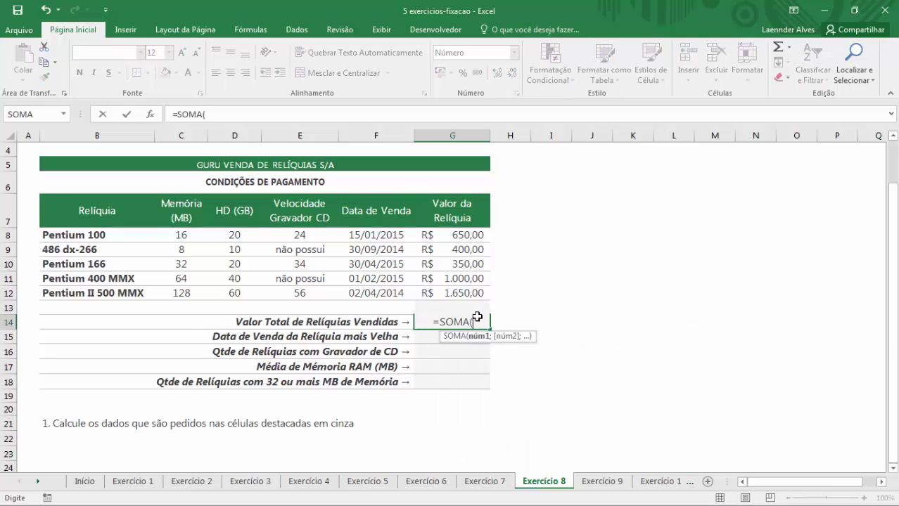
mouse_move(442, 235)
mouse_down()
mouse_move(441, 301)
mouse_move(440, 230)
mouse_up()
key(Return)
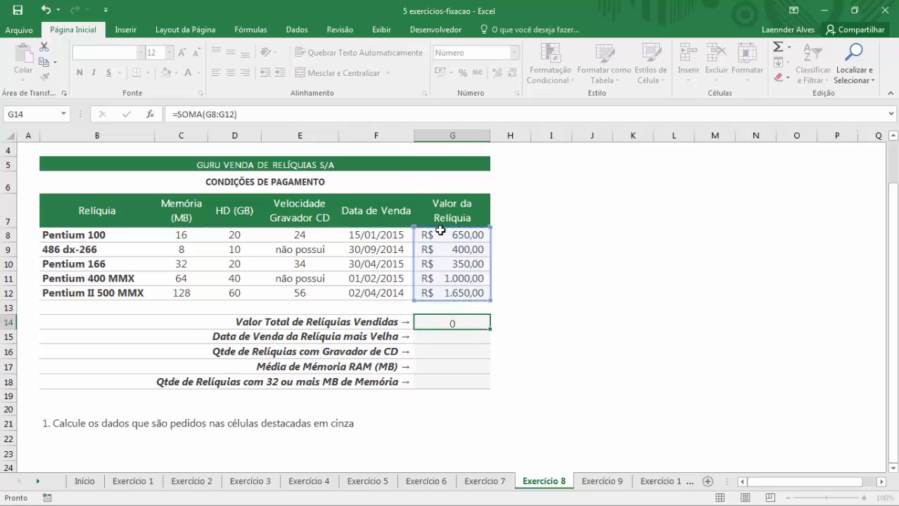
click(464, 321)
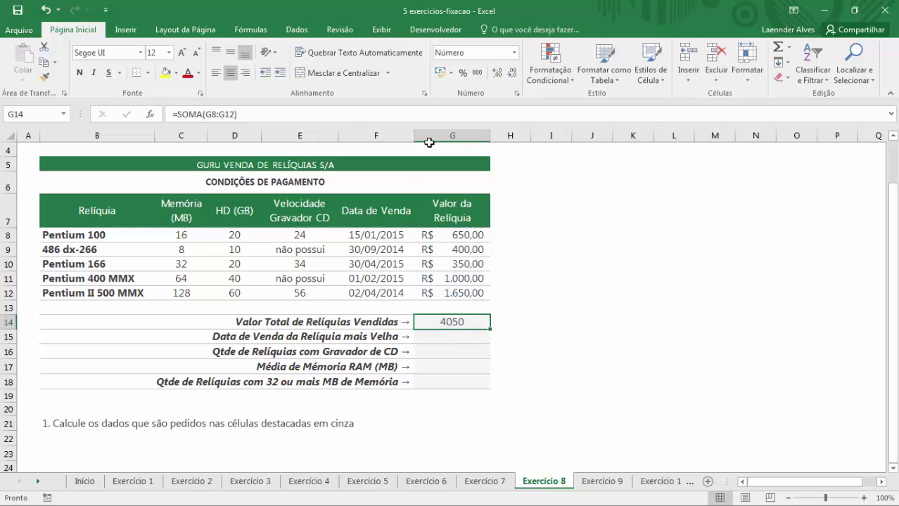
click(440, 73)
click(448, 336)
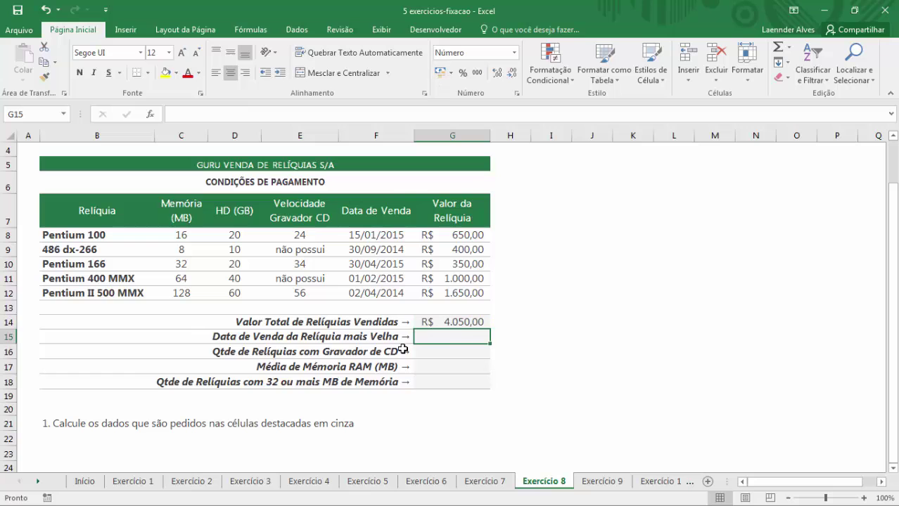
Enter =MÍNIMO(F8:F12) in G15 to find the oldest sale date
drag(380, 232, 376, 293)
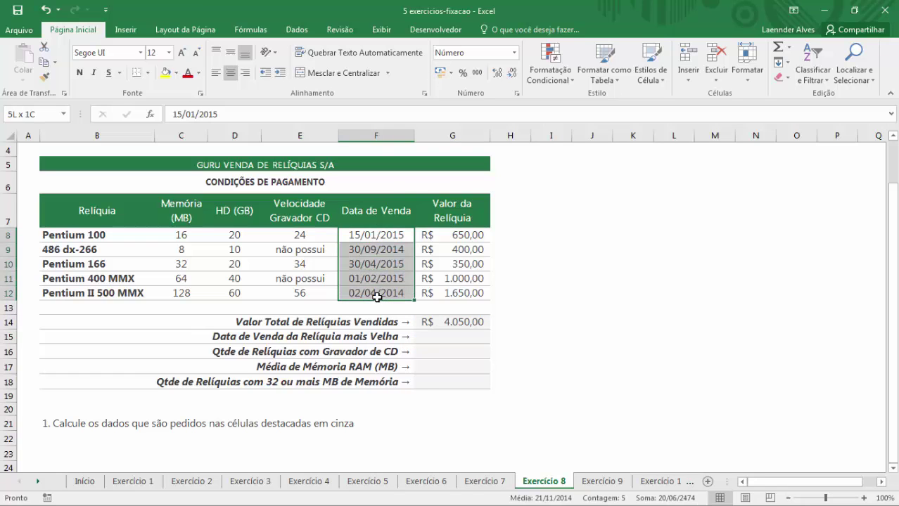
click(454, 338)
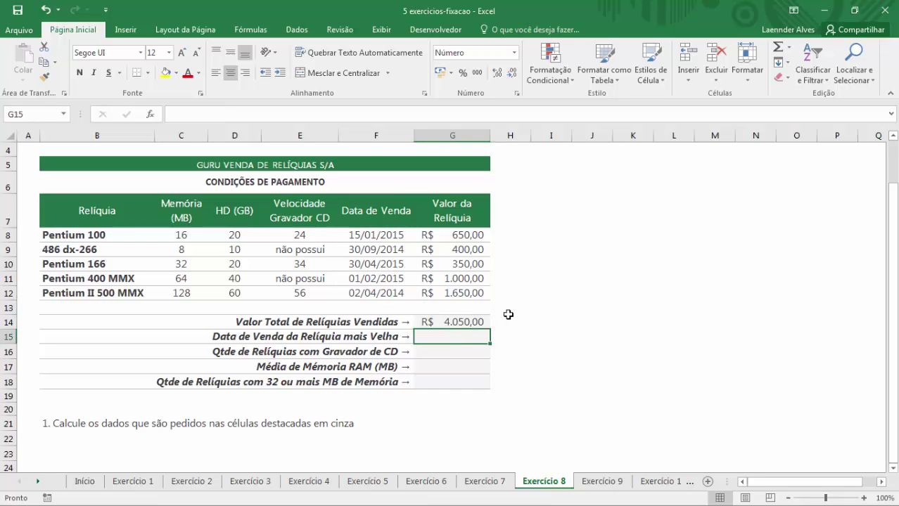
text(=M)
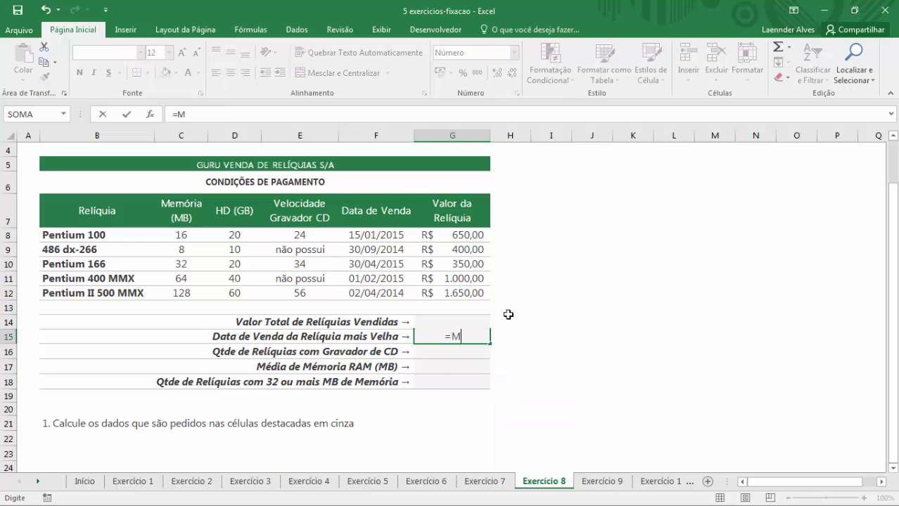
text(ÍN)
key(Tab)
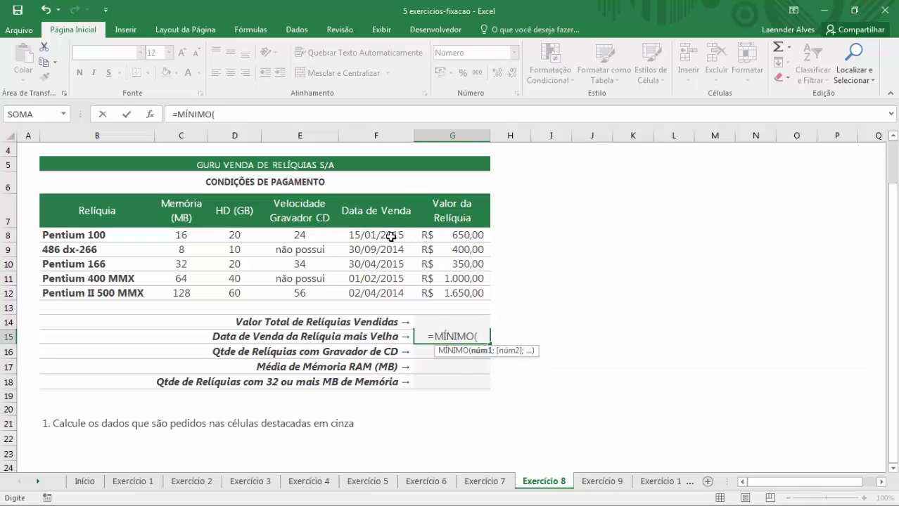
drag(379, 234, 381, 294)
text())
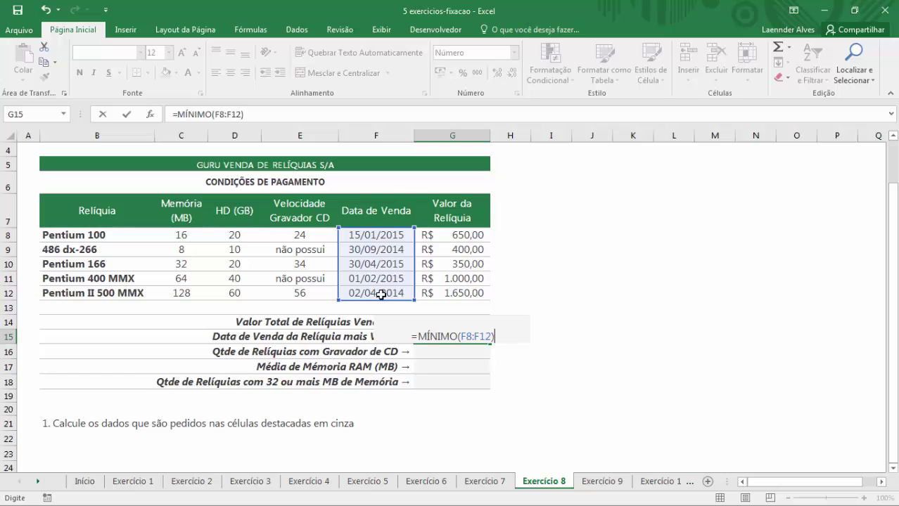
key(Return)
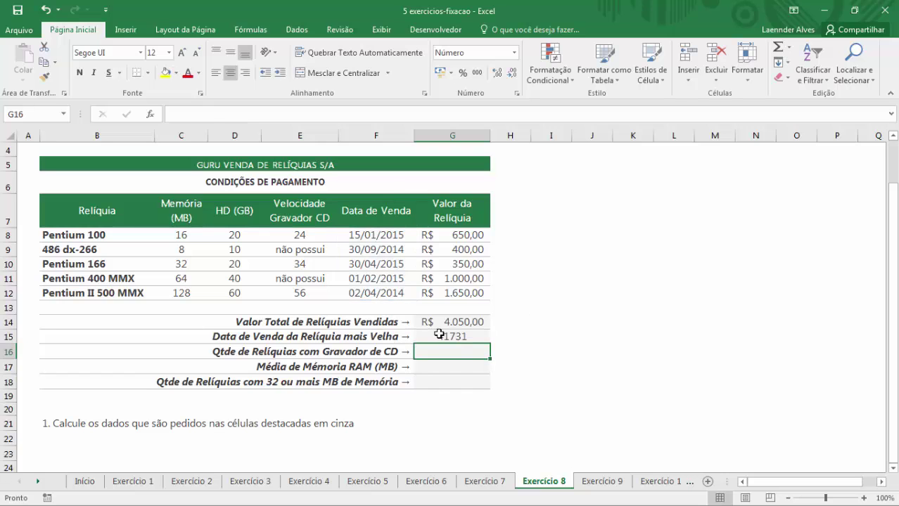
Format G15 as Data Abreviada so it shows 02/04/2014
click(438, 333)
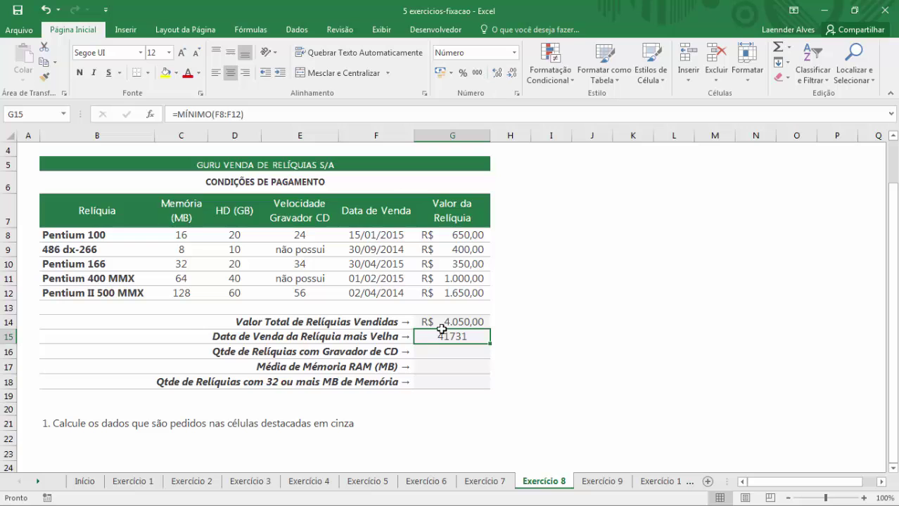
click(514, 52)
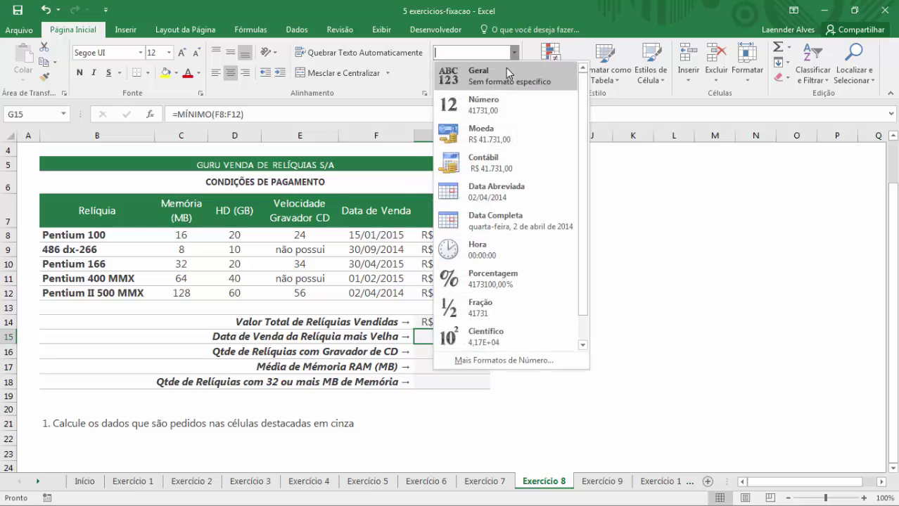
click(502, 194)
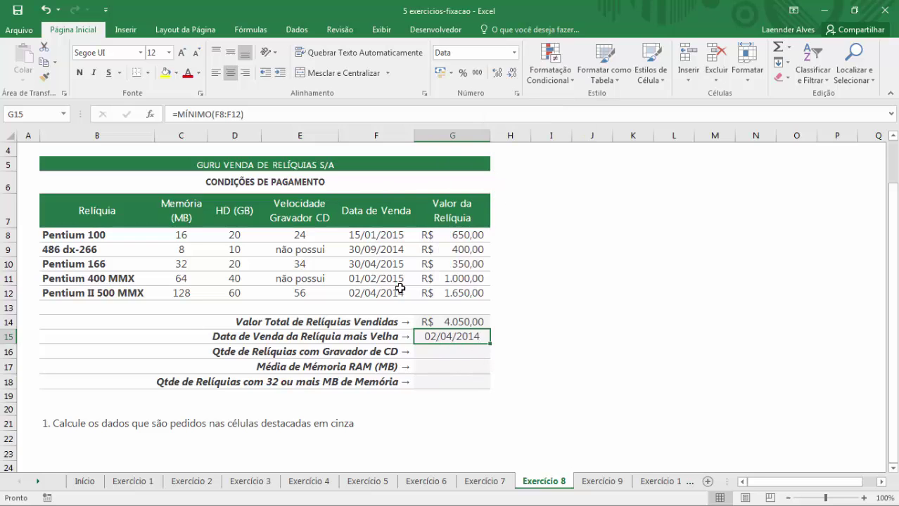
click(444, 352)
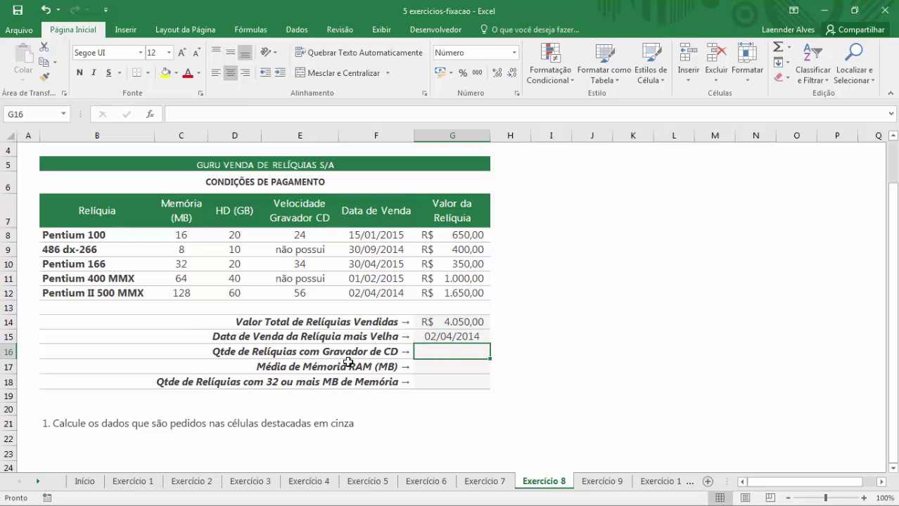
Review which relics have a CD writer speed in column E and which are marked não possui
click(60, 235)
click(78, 264)
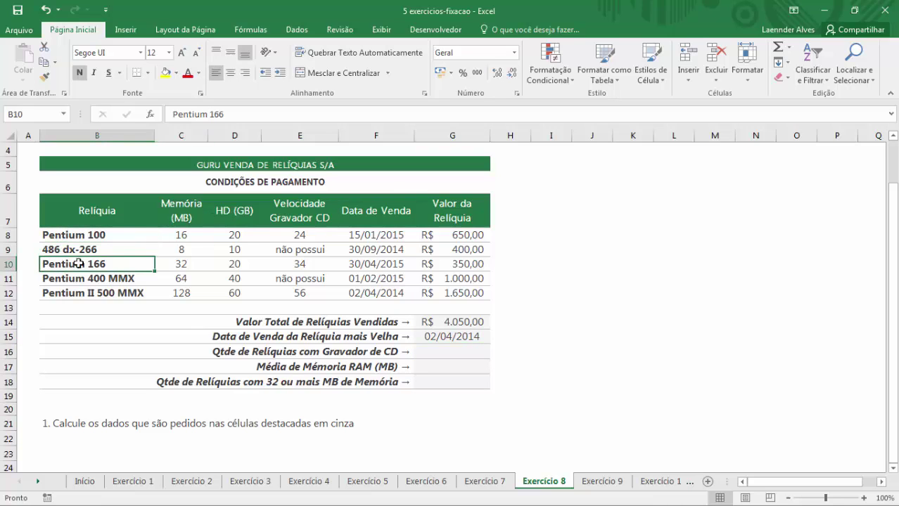
click(286, 211)
click(294, 236)
click(295, 264)
click(296, 293)
click(299, 239)
click(296, 250)
click(295, 279)
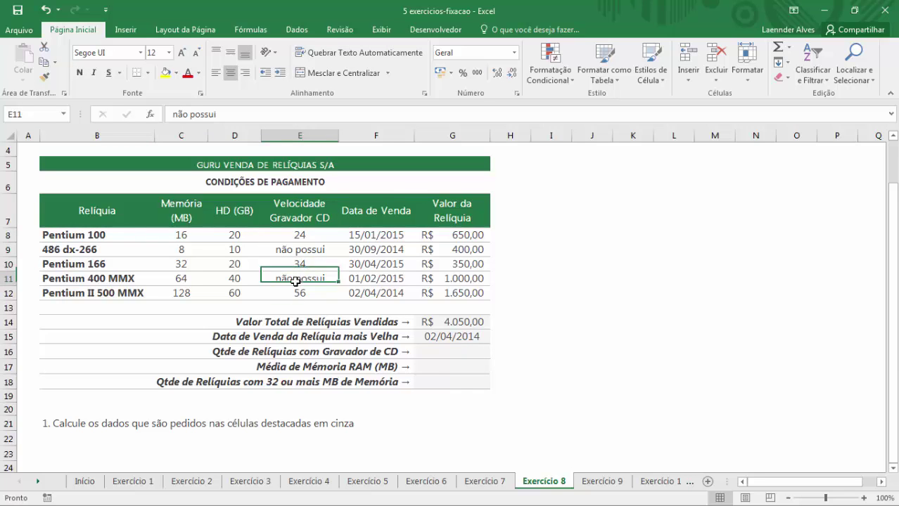
click(296, 251)
click(296, 276)
click(297, 250)
click(298, 278)
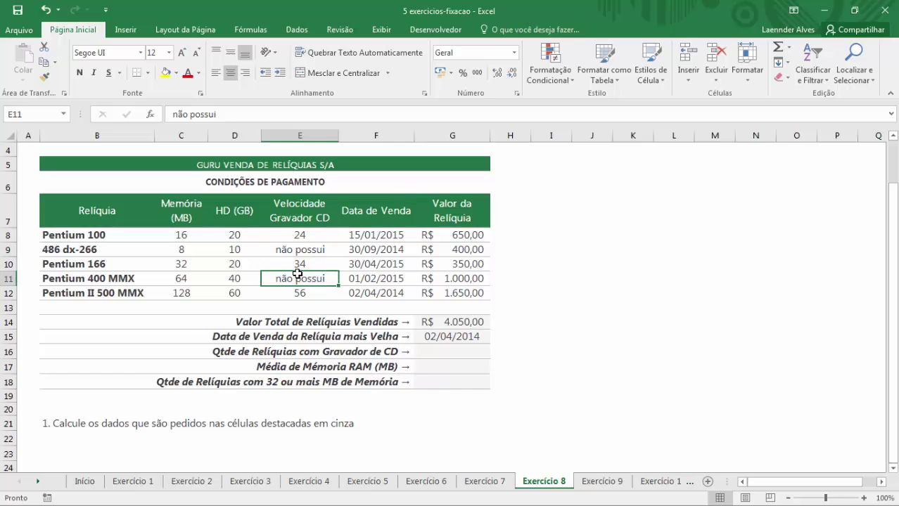
click(303, 237)
click(301, 264)
click(300, 292)
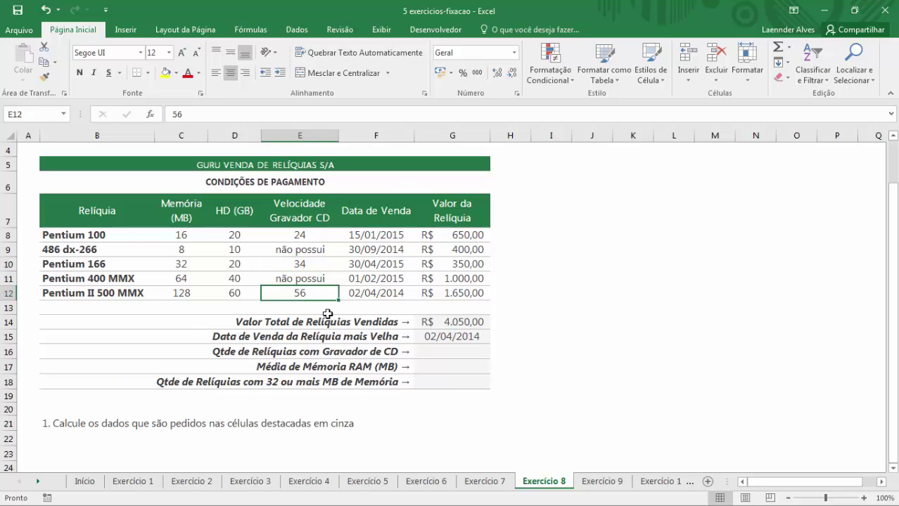
Enter =CONT.NÚM(E8:E12) in G16, counting 3 relics with a CD writer
click(434, 351)
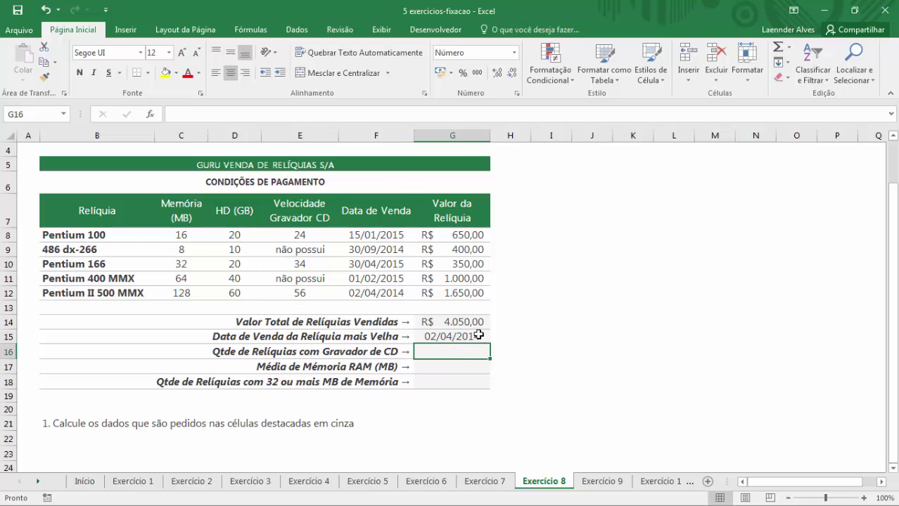
text(=CONT.NÚM()
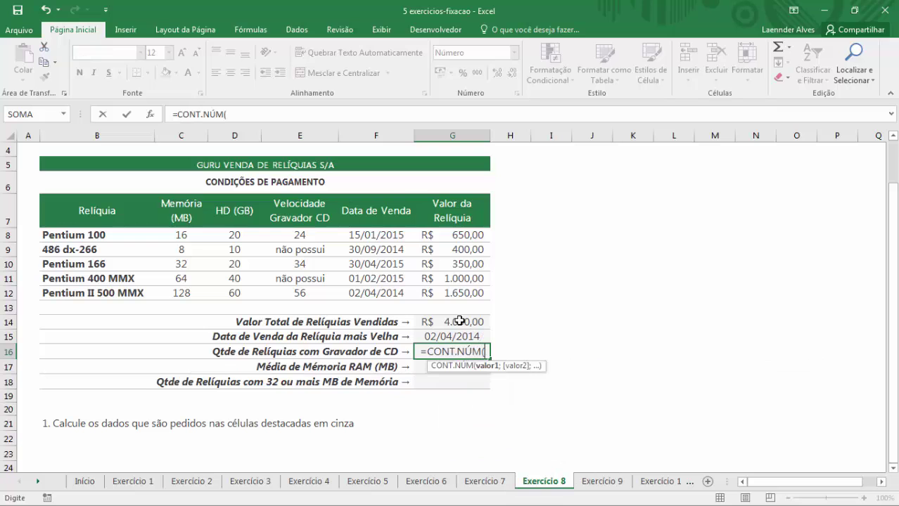
drag(307, 236, 315, 301)
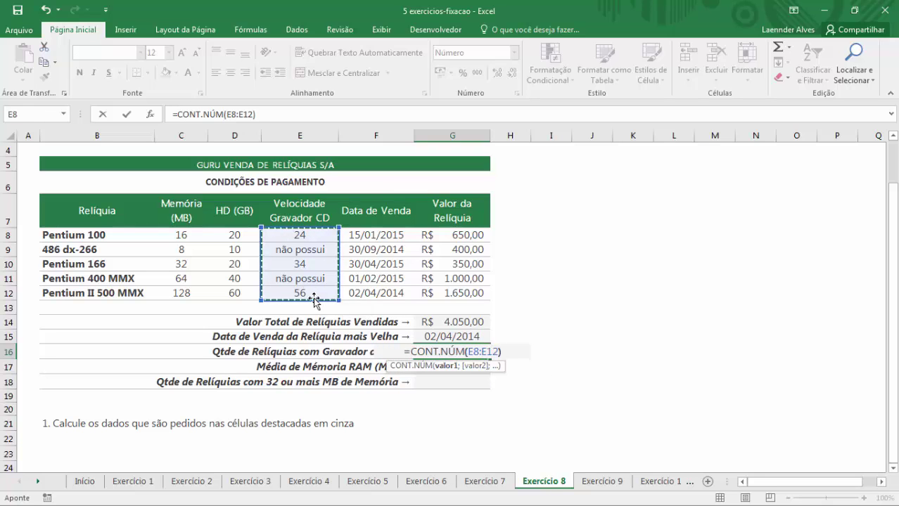
key(Return)
click(442, 355)
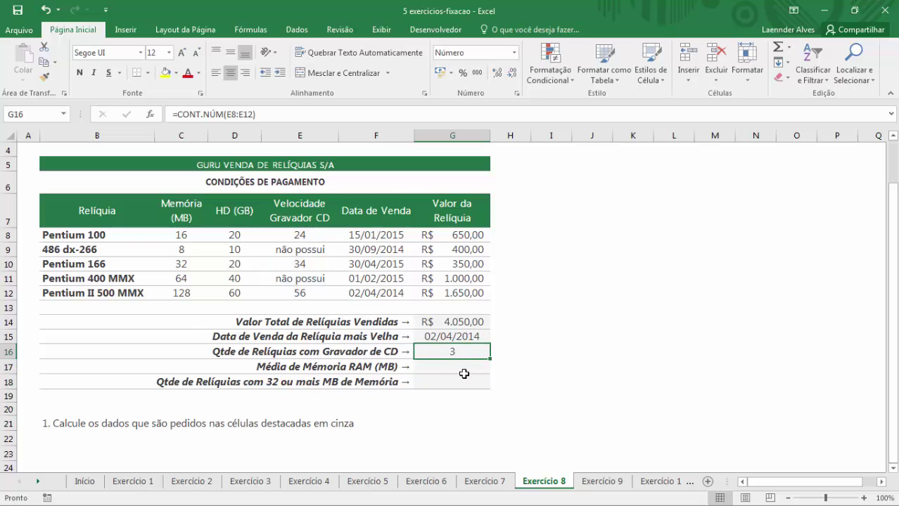
click(458, 374)
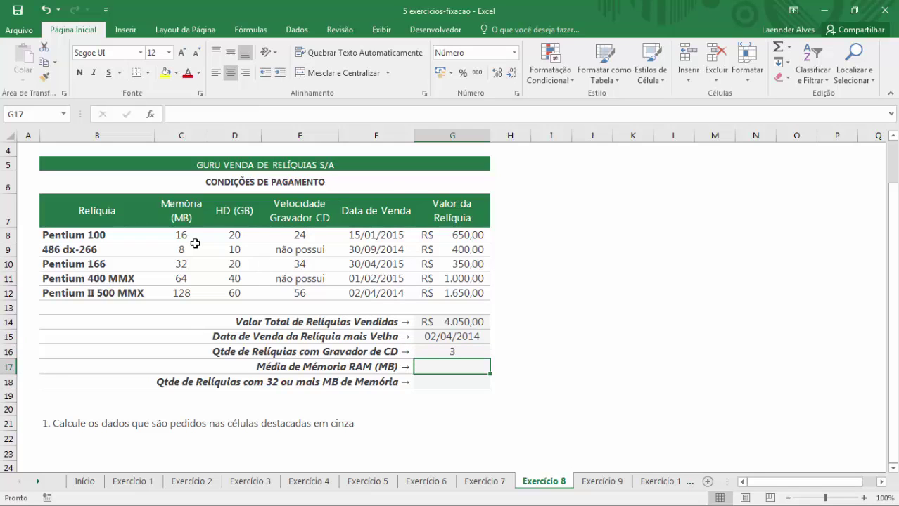
Enter =MÉDIA(C8:C12) in G17 for an average memory of 49,6
text(=MÉDIA()
drag(180, 232, 165, 305)
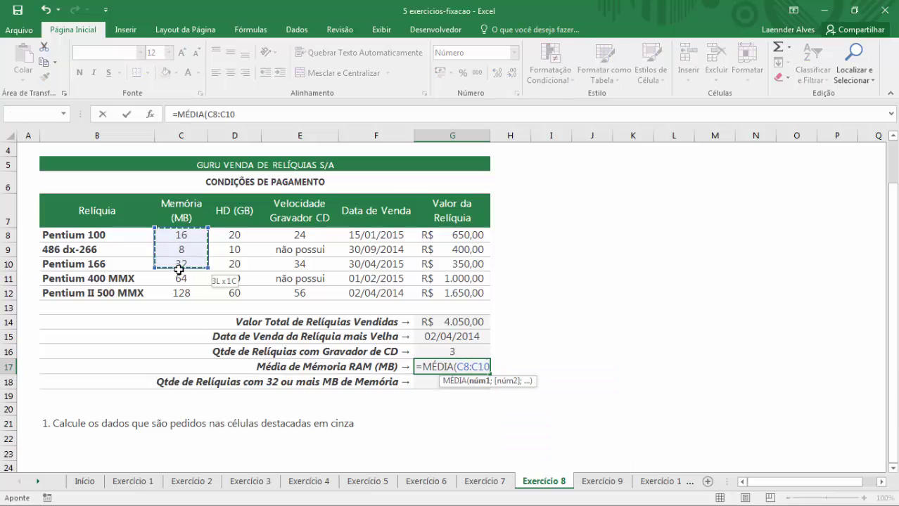
text())
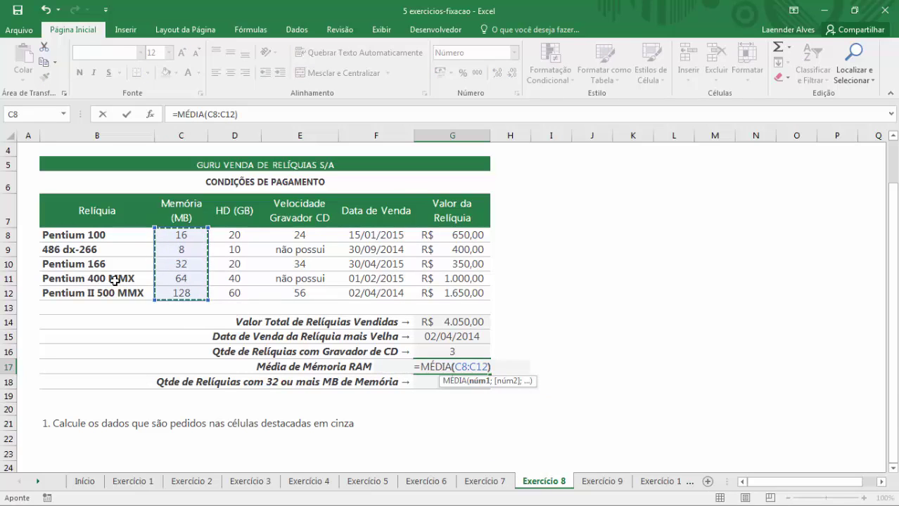
key(Return)
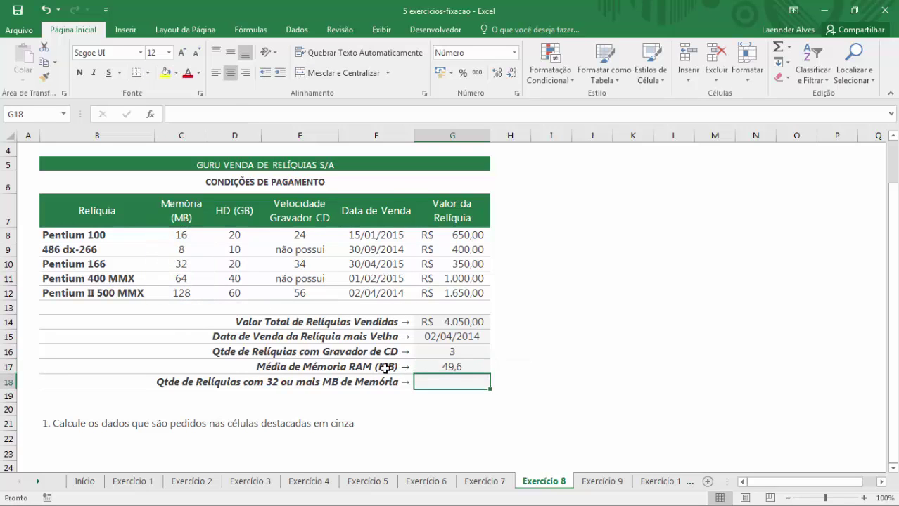
click(458, 368)
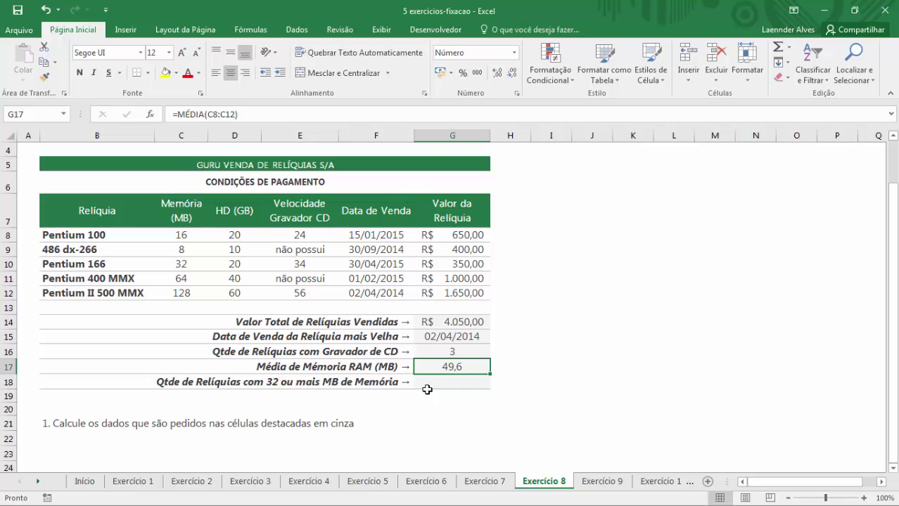
Enter =CONT.SE(C8:C12;">=32") in G18, counting 3 relics with 32 MB or more
click(461, 387)
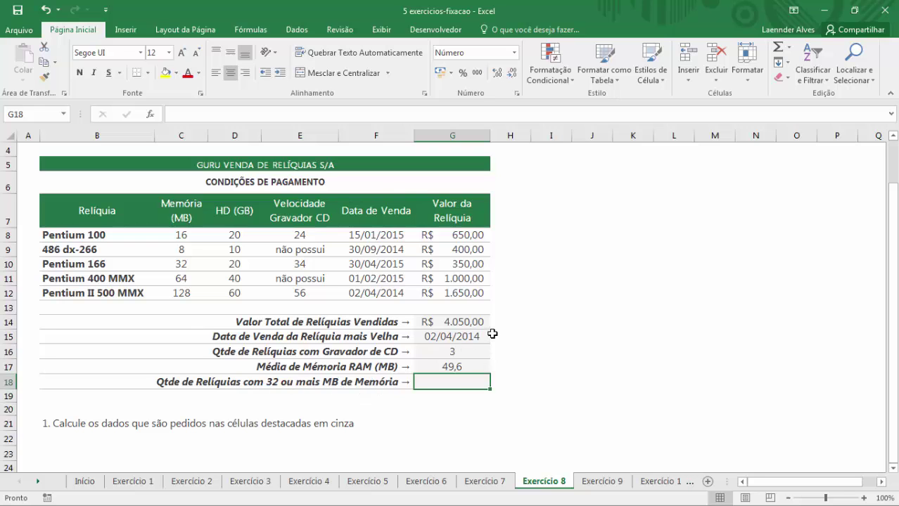
text(=CONT.)
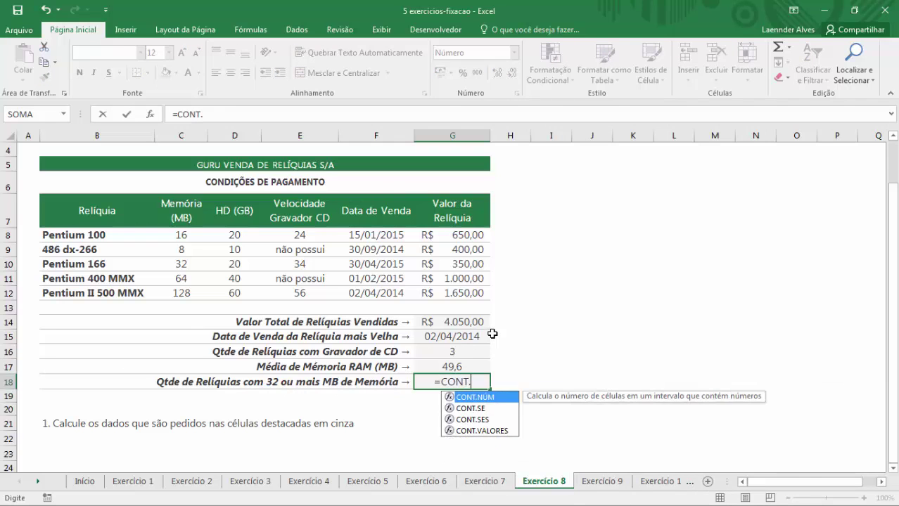
text(SE()
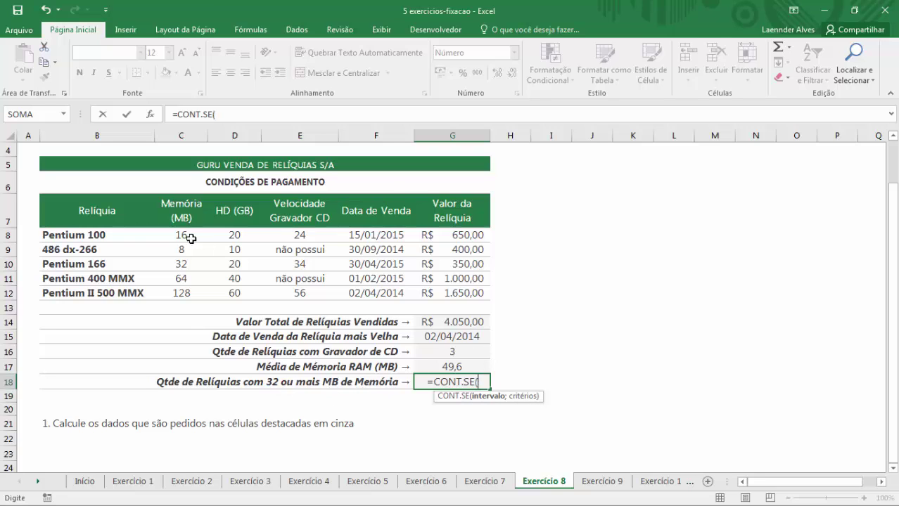
drag(182, 235, 182, 292)
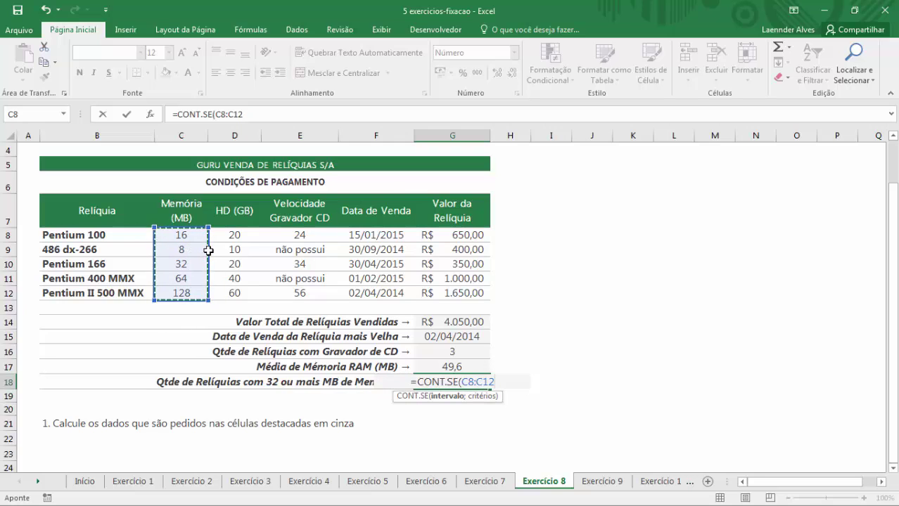
text(;)
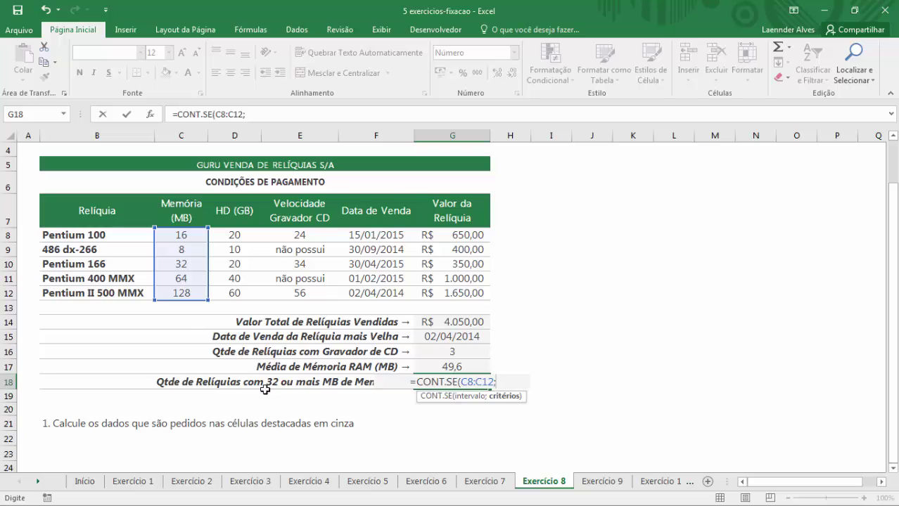
text(")
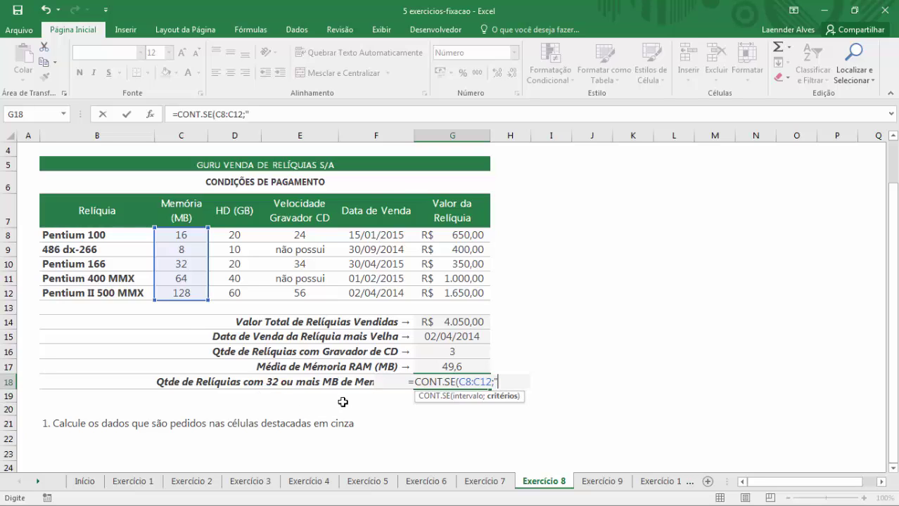
text(>)
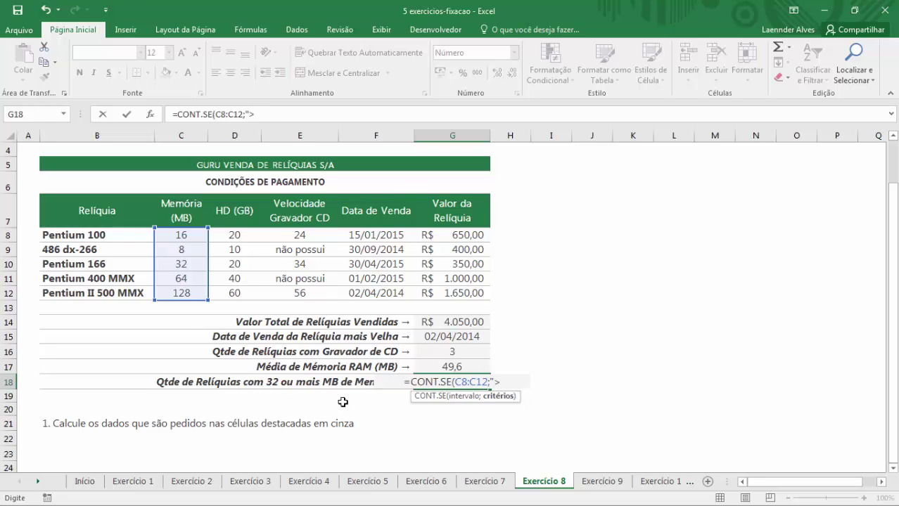
text(=32"))
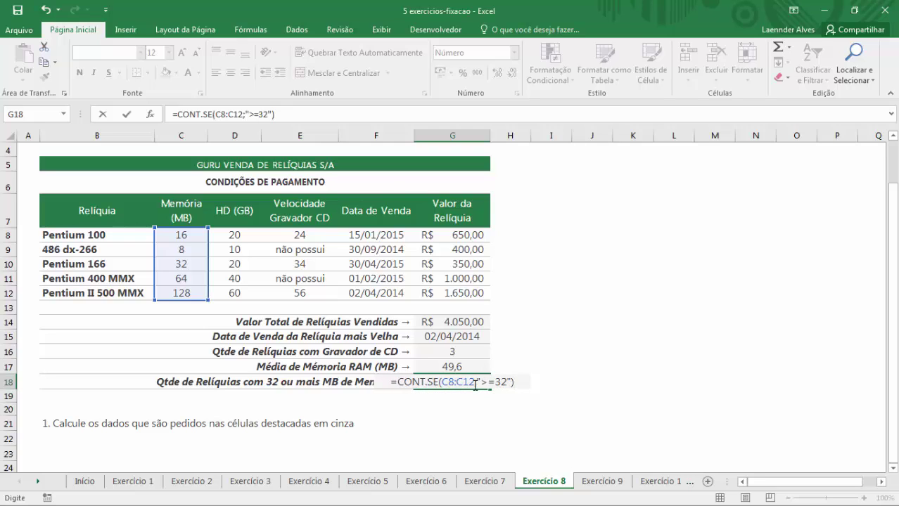
key(Return)
key(Up)
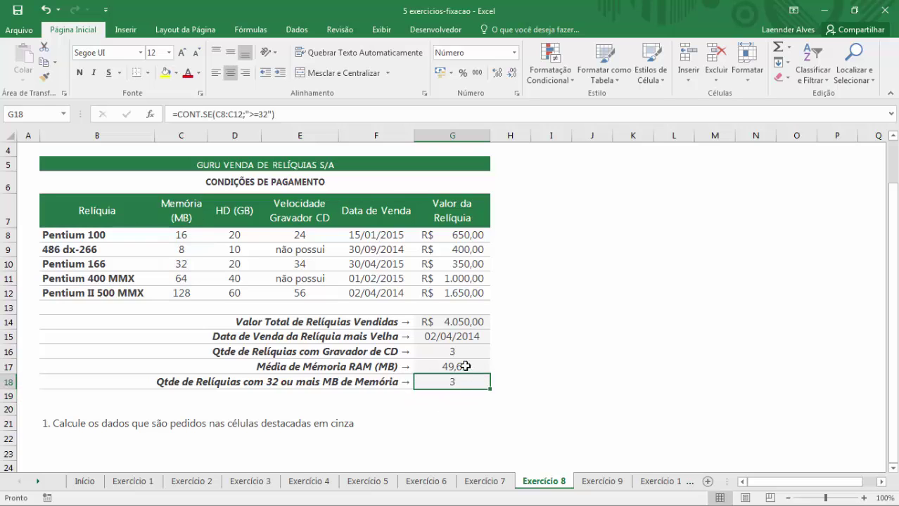
scroll(473, 288, up, 2)
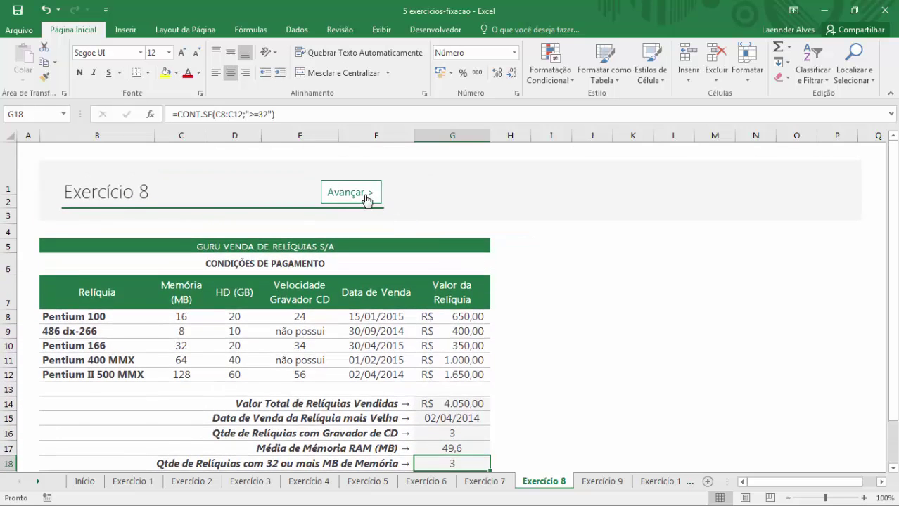
Open Exercício 9 and scroll through the BOLETIM ANUAL grades and its instructions
click(367, 198)
scroll(348, 329, down, 1)
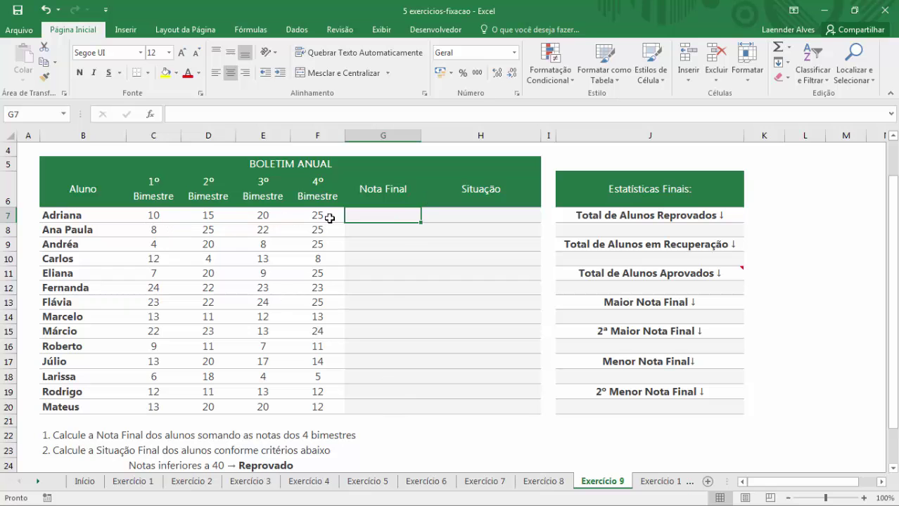
click(431, 215)
scroll(299, 317, down, 1)
scroll(292, 326, down, 2)
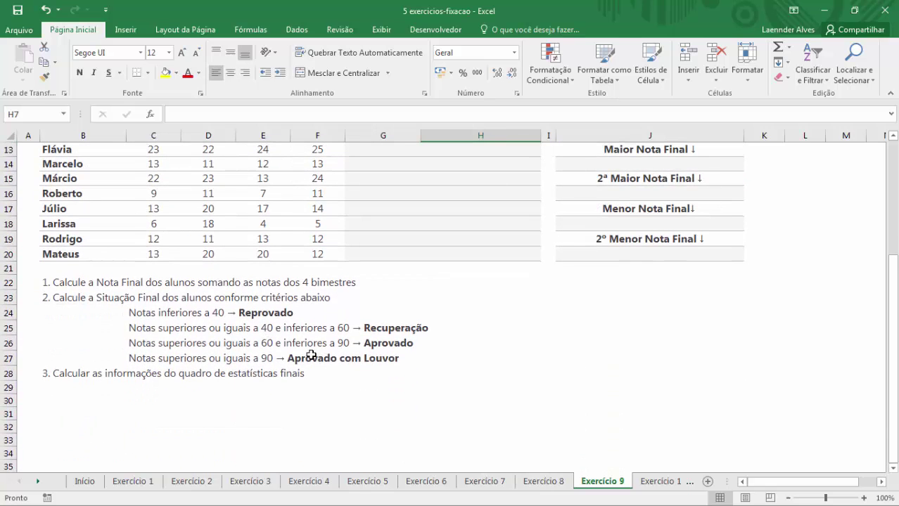
scroll(313, 355, up, 2)
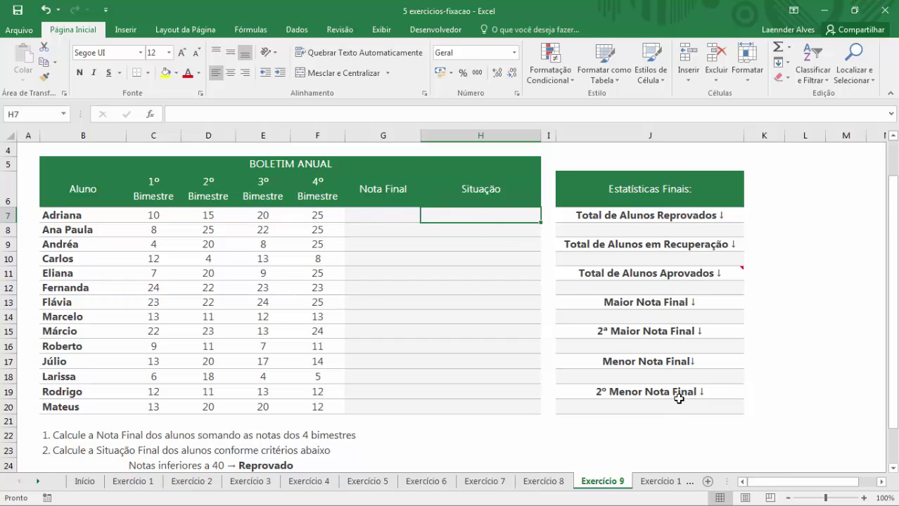
scroll(436, 246, down, 1)
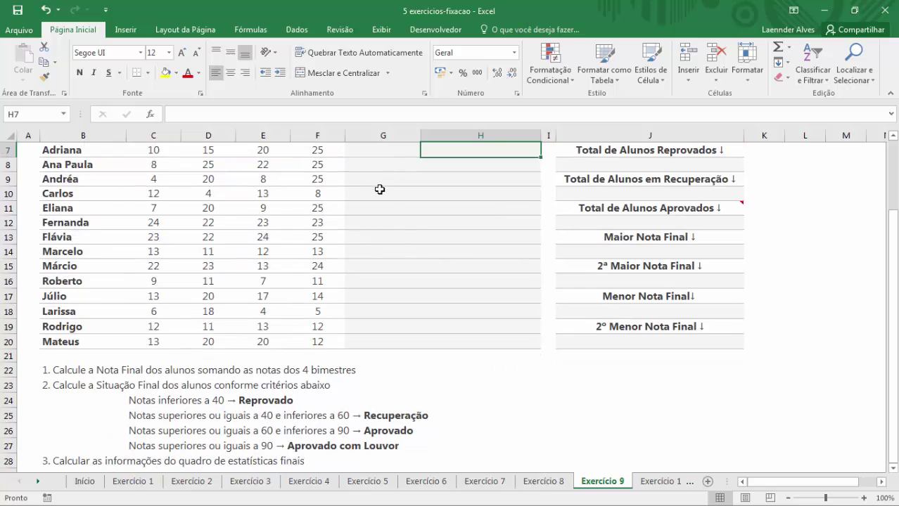
scroll(379, 188, up, 2)
scroll(369, 291, down, 1)
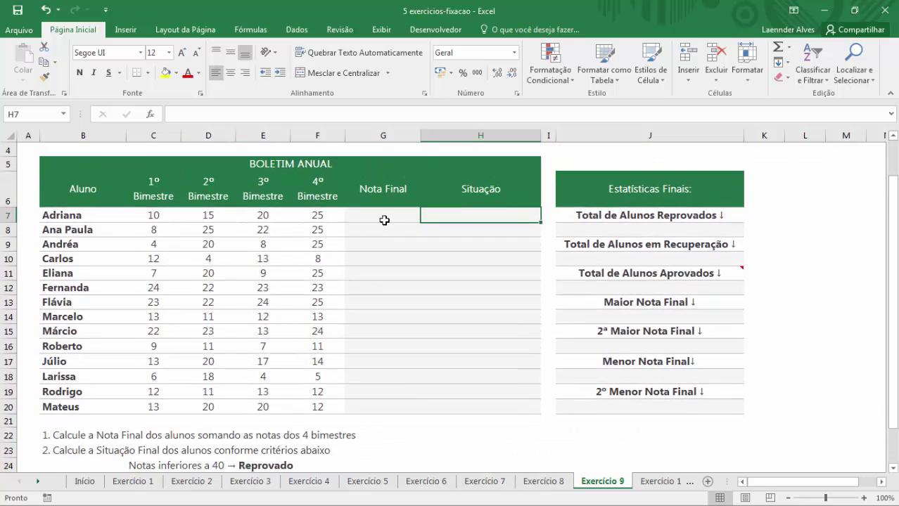
Fill =SOMA(C7:F7) into every Nota Final cell G7:G20
drag(371, 220, 370, 405)
text(=)
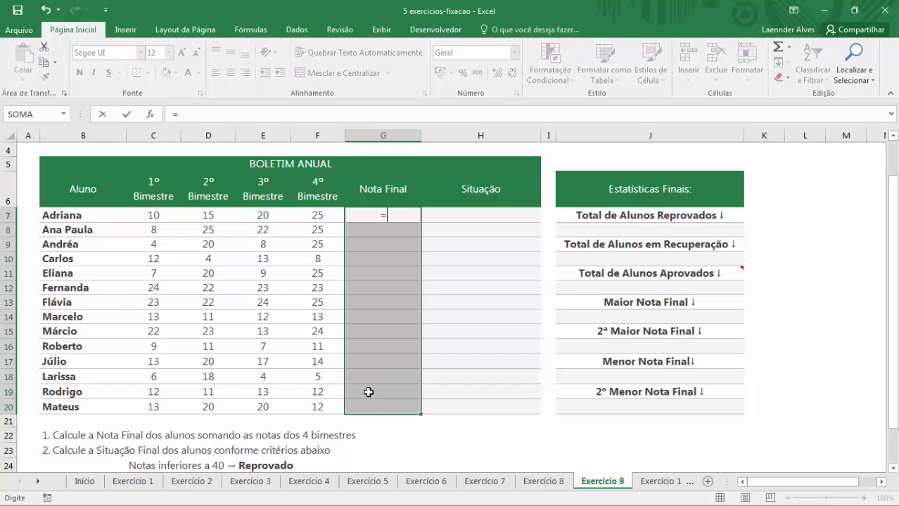
text(so)
key(Tab)
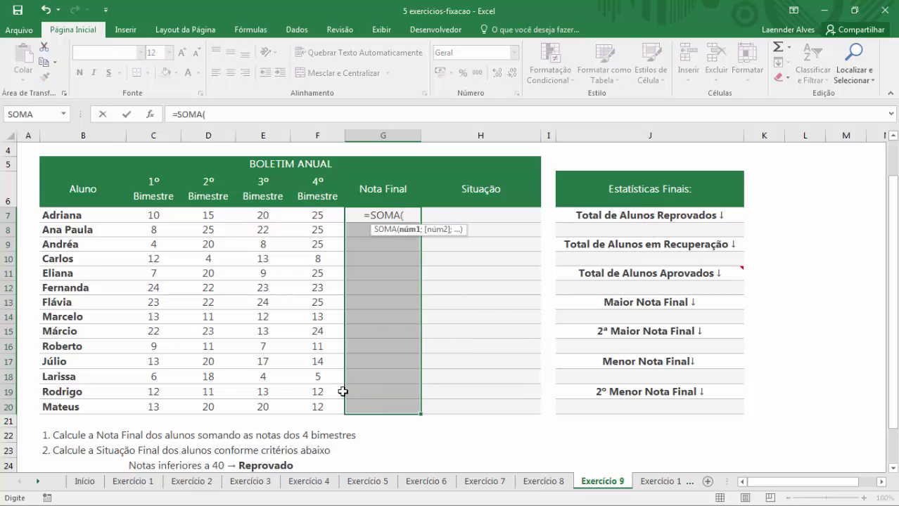
drag(159, 219, 317, 215)
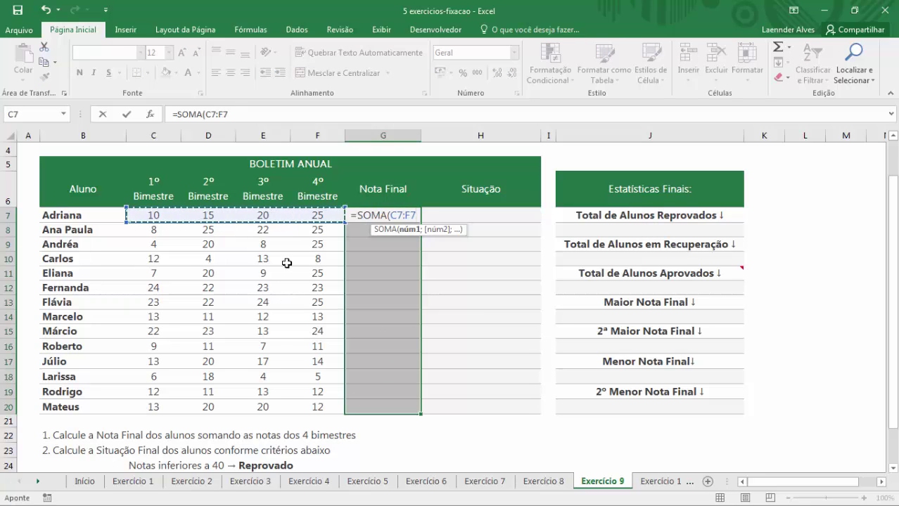
text())
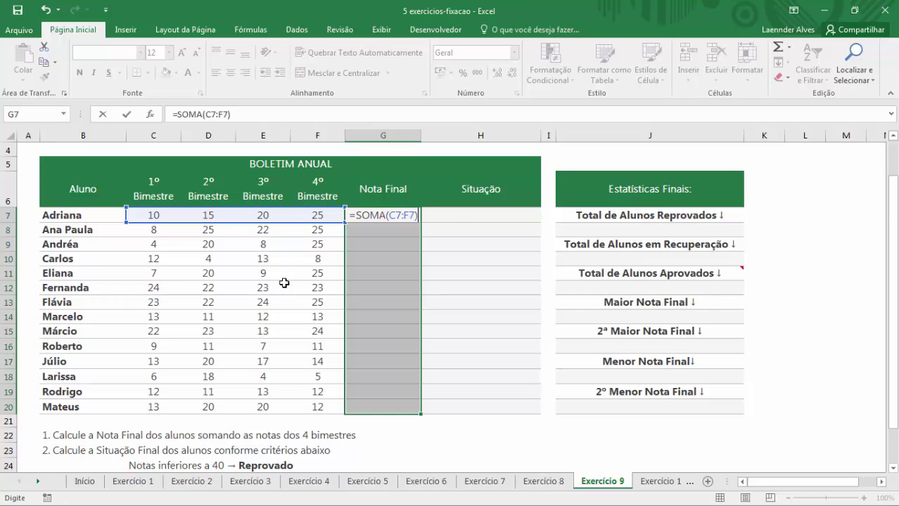
key(ctrl+Return)
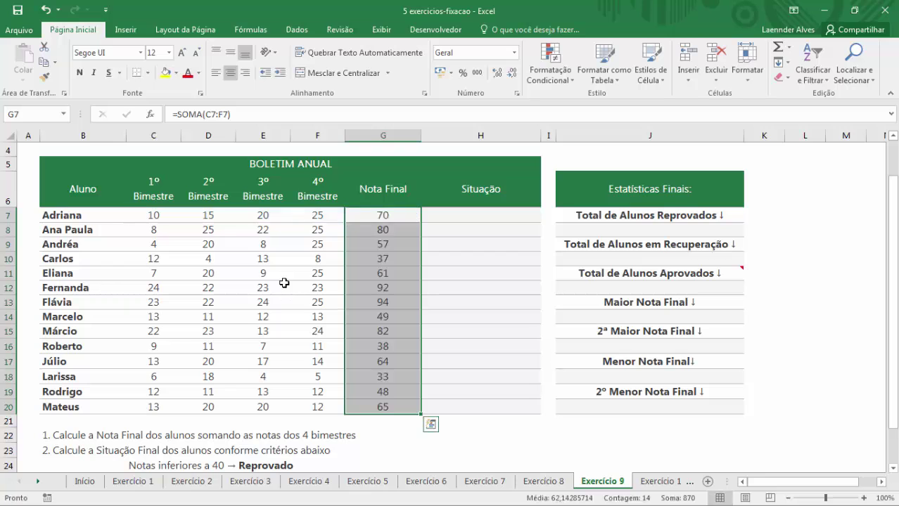
Re-apply AutoSum over the grades and confirm G7's =SOMA(C7:F7) gives 70
mouse_move(154, 217)
mouse_down()
mouse_move(339, 342)
mouse_move(364, 404)
mouse_up()
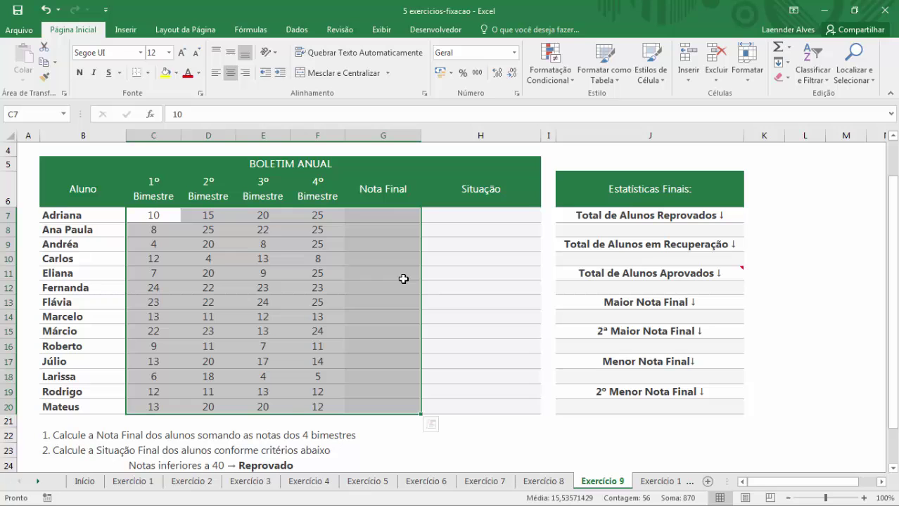
key(alt+equal)
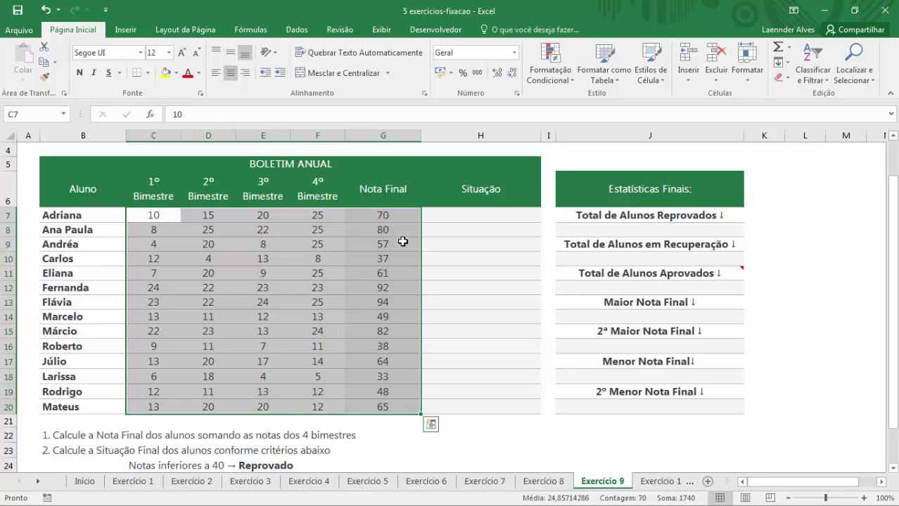
click(392, 215)
double_click(392, 216)
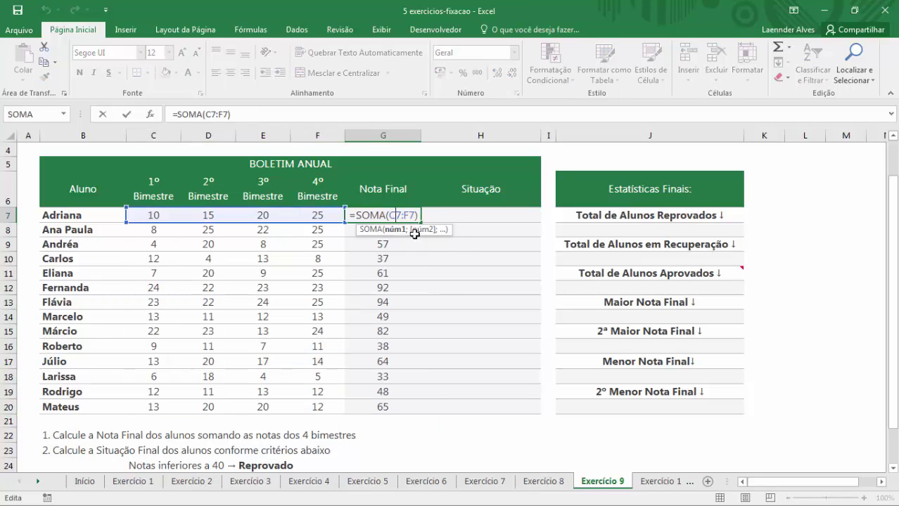
key(Escape)
click(484, 215)
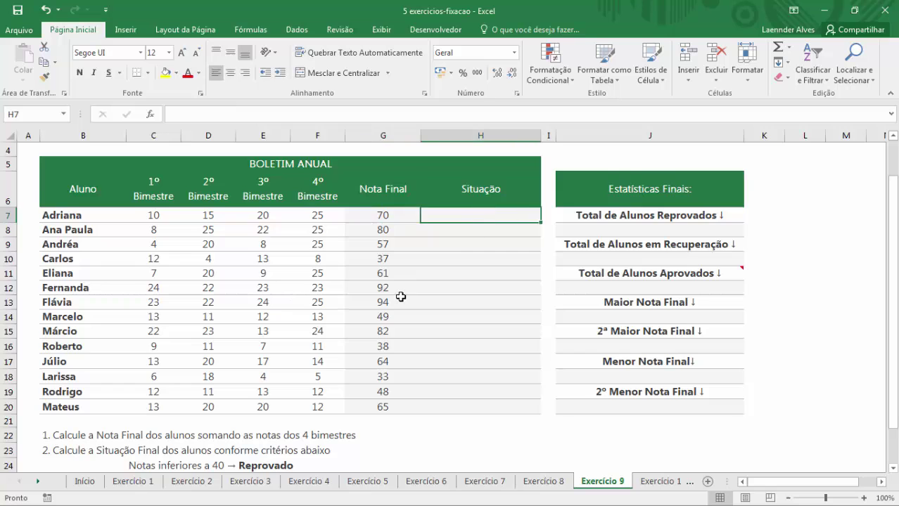
scroll(401, 296, down, 1)
scroll(258, 381, down, 1)
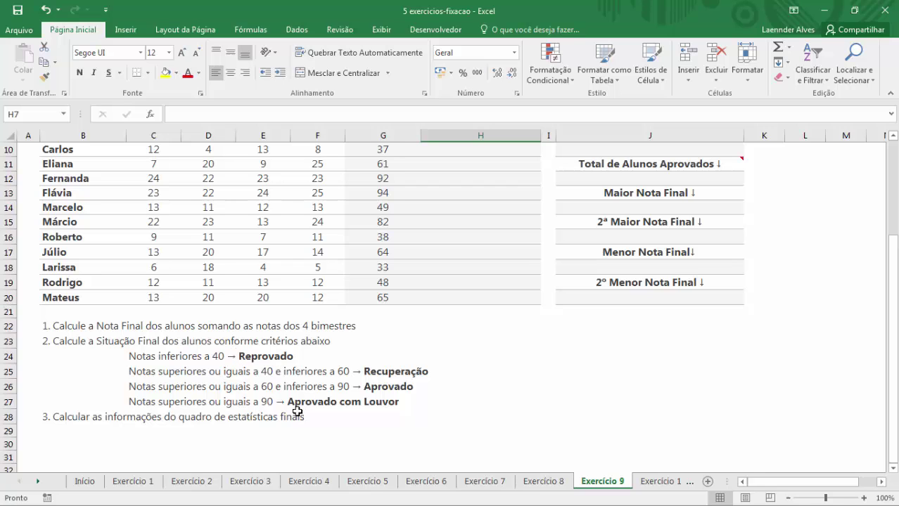
click(135, 358)
drag(136, 357, 420, 356)
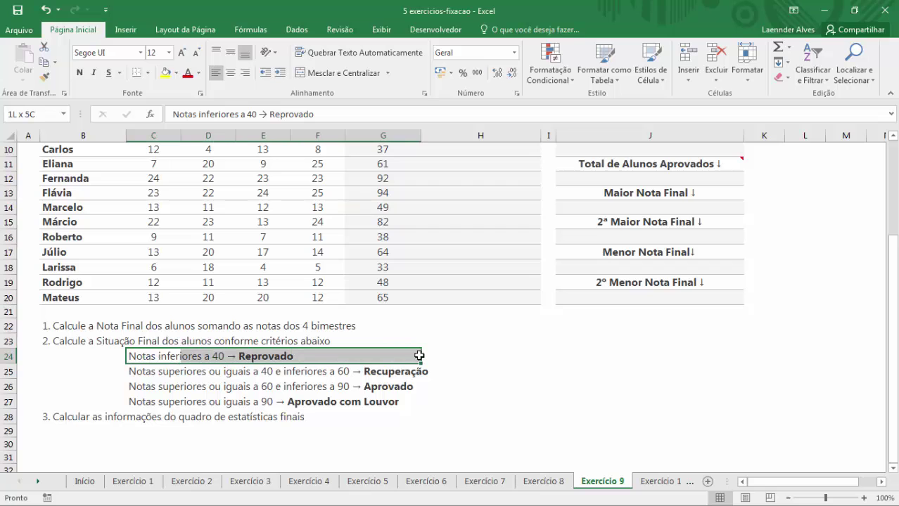
drag(143, 402, 417, 402)
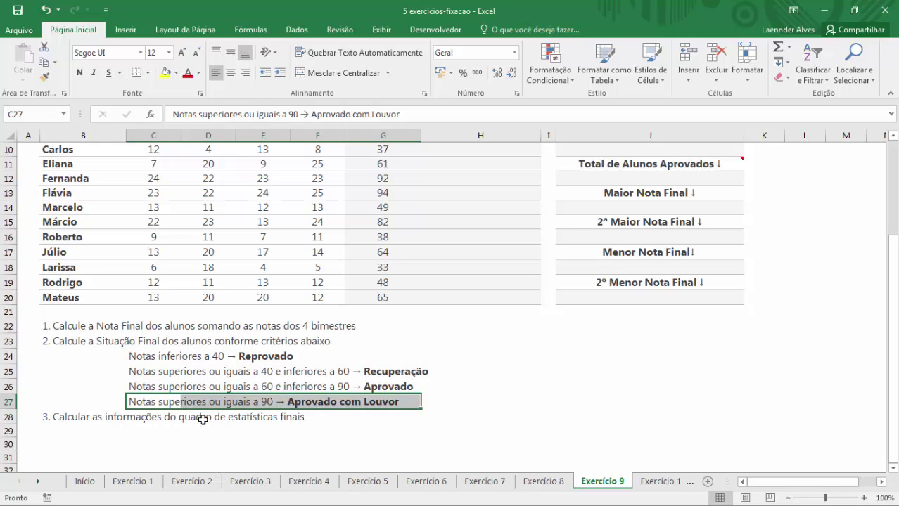
drag(134, 356, 267, 356)
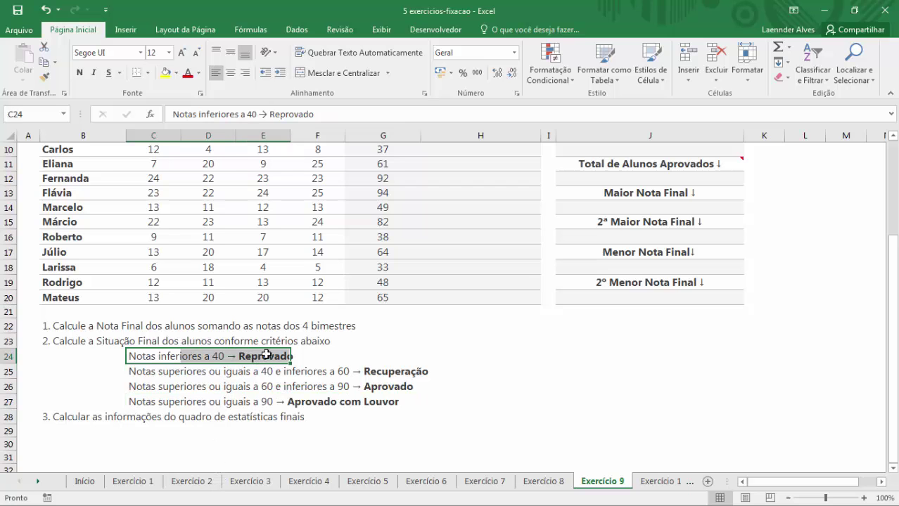
scroll(296, 313, up, 1)
scroll(448, 196, up, 1)
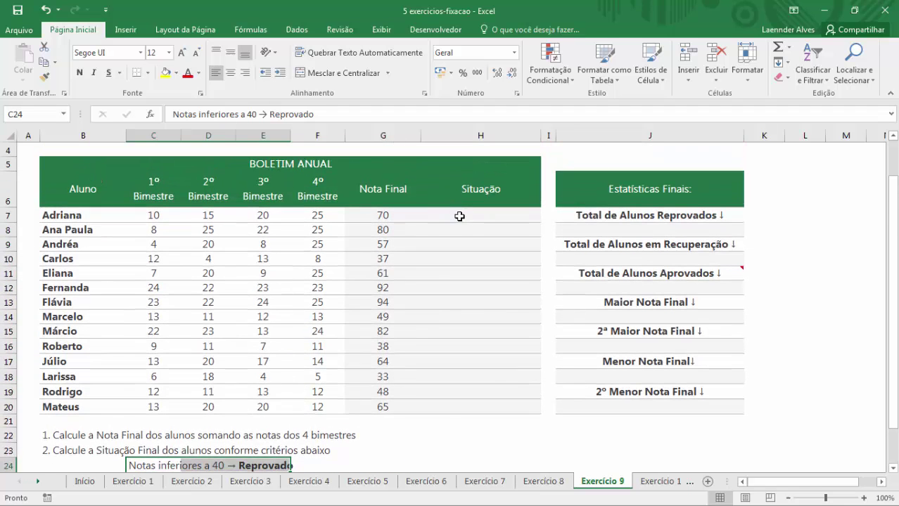
click(459, 217)
scroll(446, 232, down, 1)
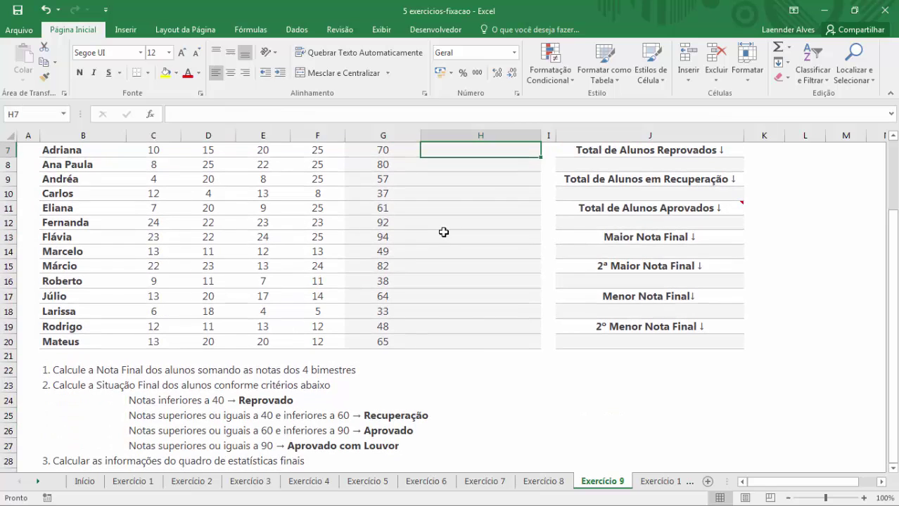
drag(896, 252, 896, 250)
Start H7's formula with =SE(G7<40;"Reprovado"; for failing grades
text(=SE)
key(BackSpace)
text(E()
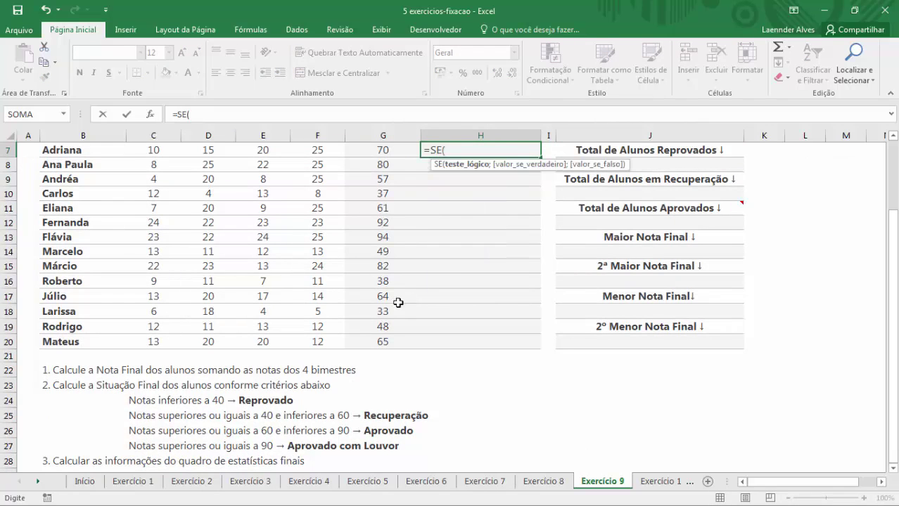
click(367, 151)
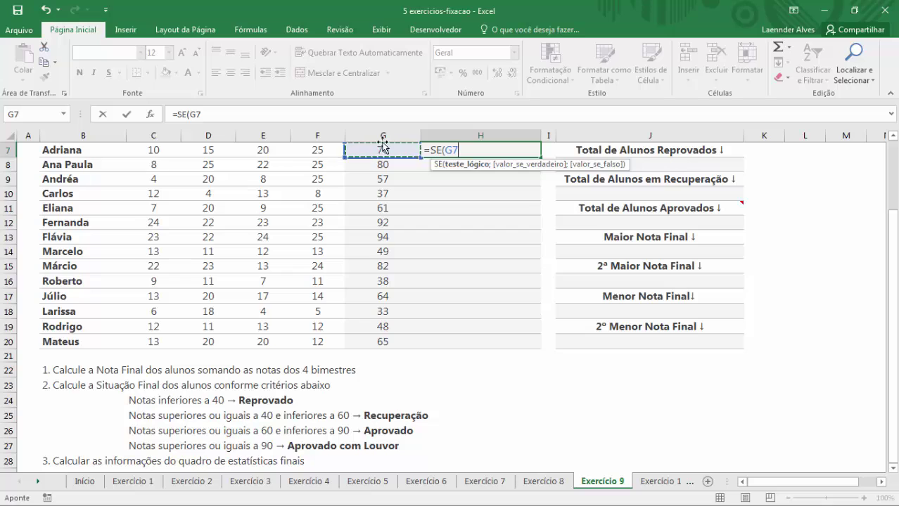
text(<40;"R)
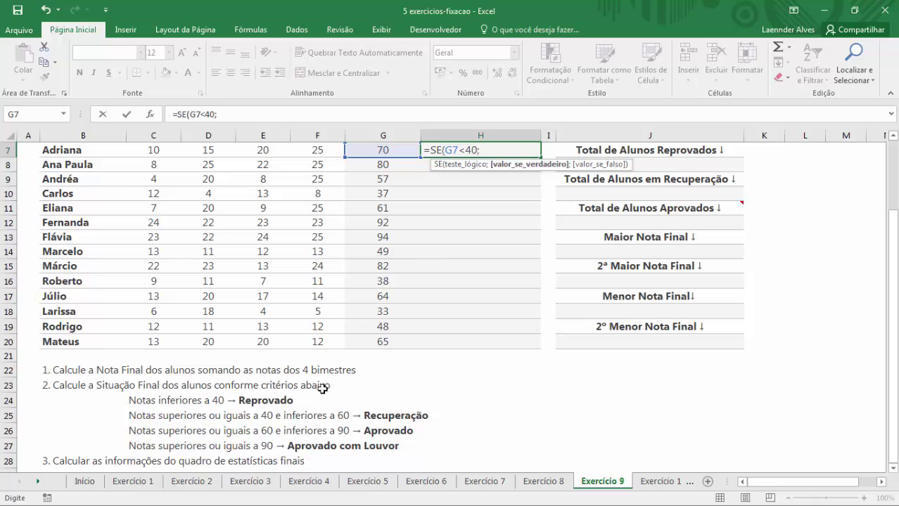
text(eprovado";)
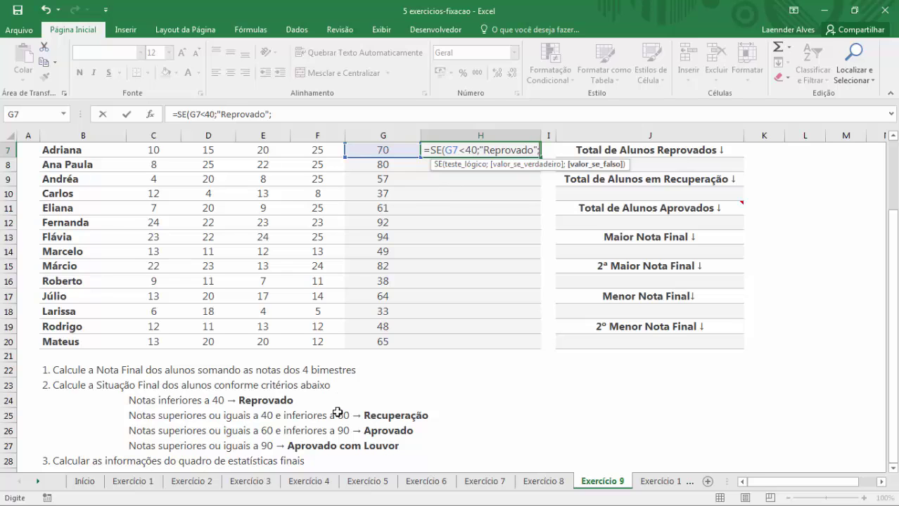
Nest SE rules: Recuperação below 60, Aprovado below 90, otherwise Aprovado com Louvor
text(se)
key(BackSpace)
text(e)
key(Tab)
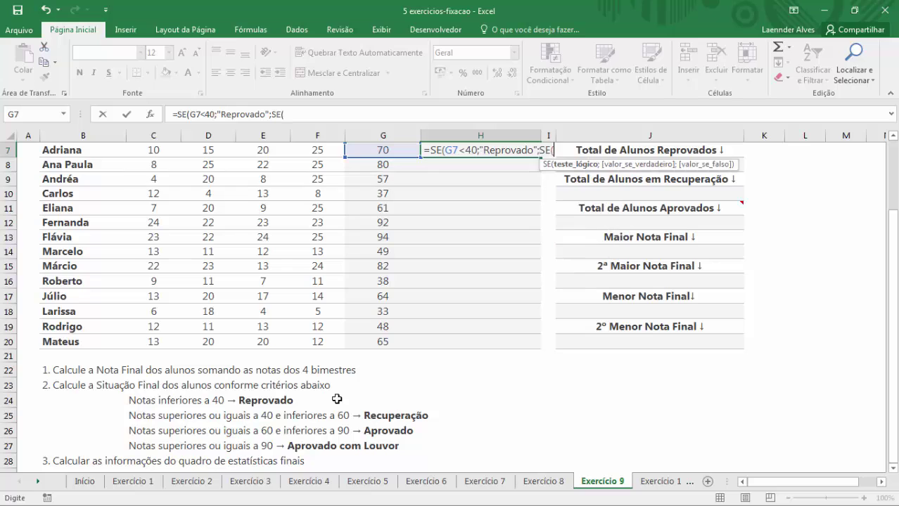
text(g7<)
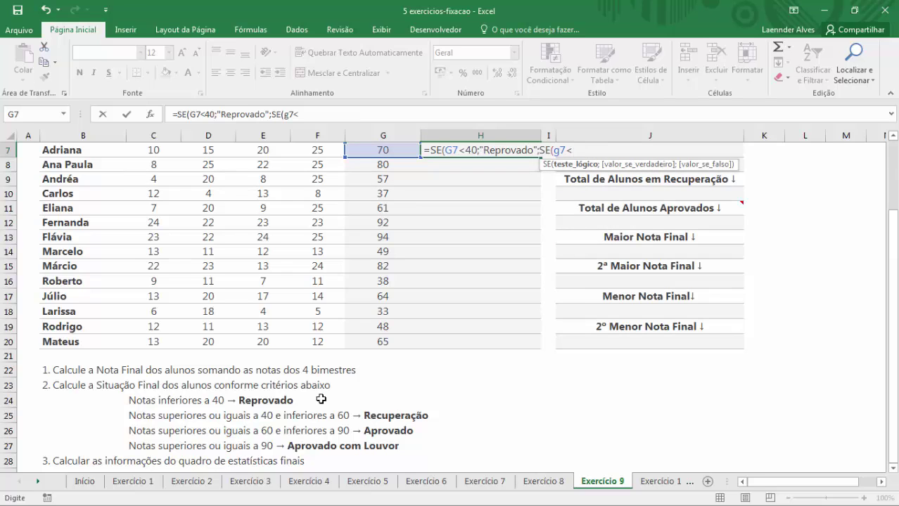
text(60;"R)
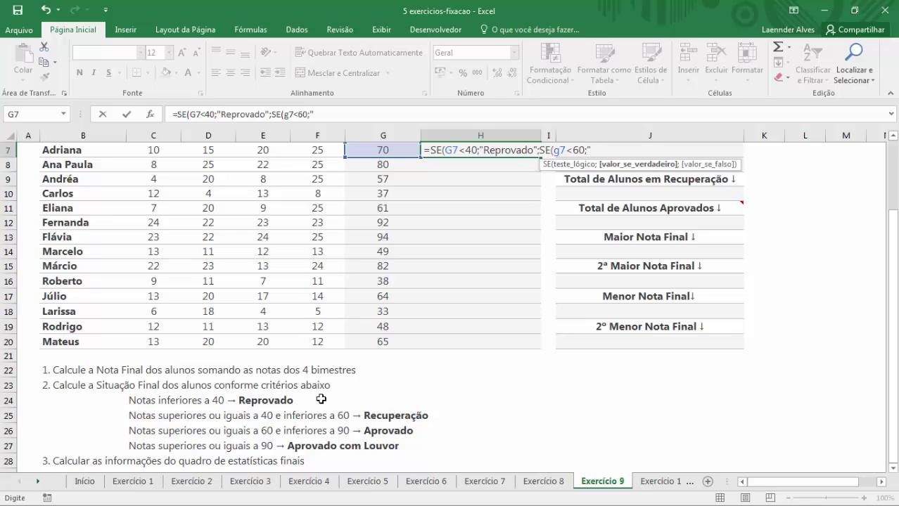
text(ecuperaç)
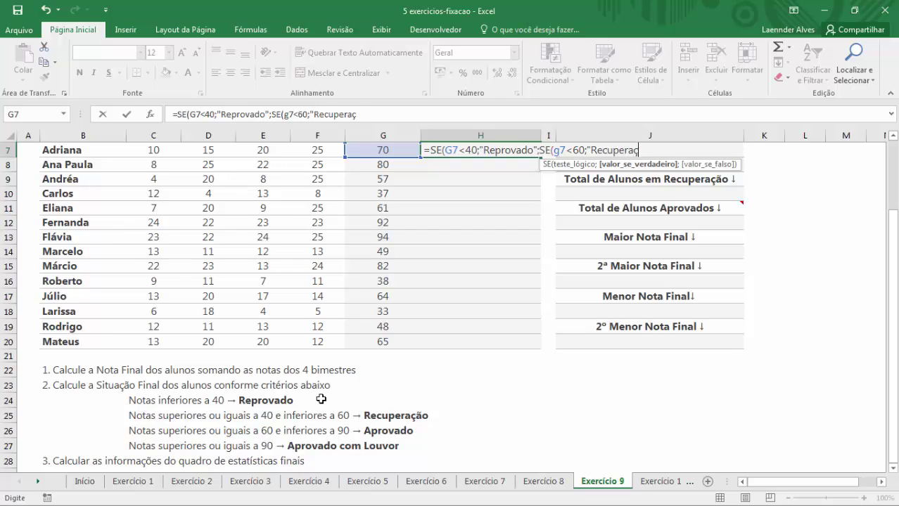
text(ão";)
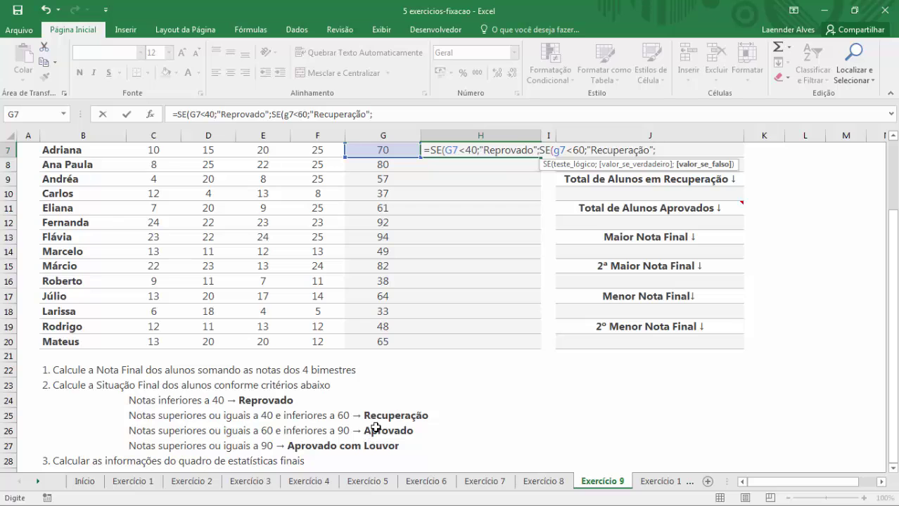
text(SE(G7<90;"Apr)
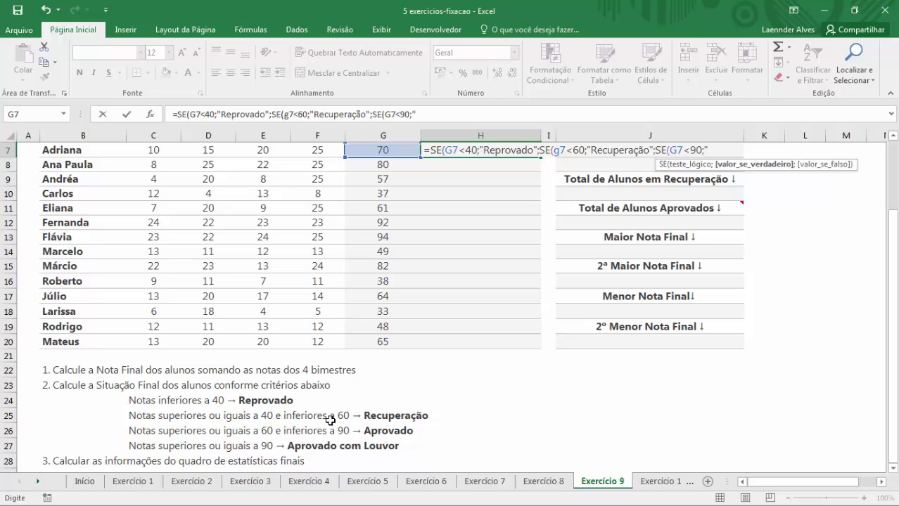
text(ovado)
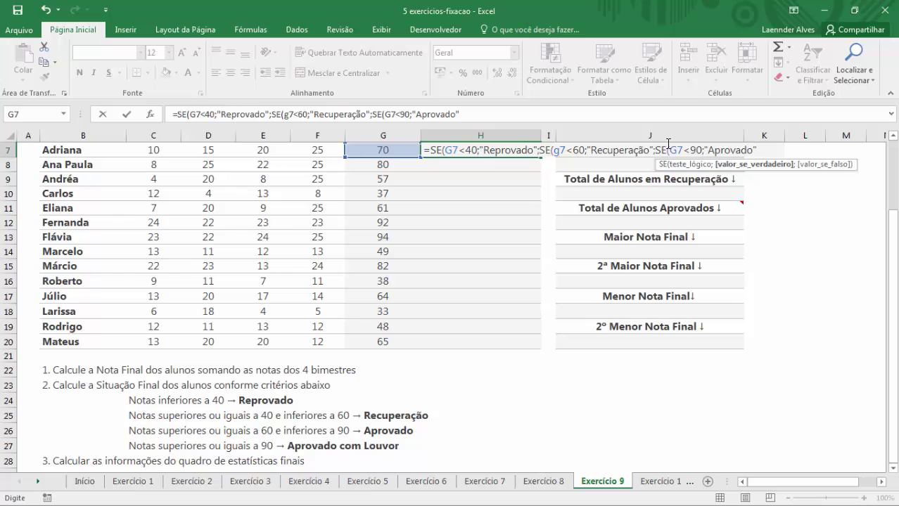
text(;"A)
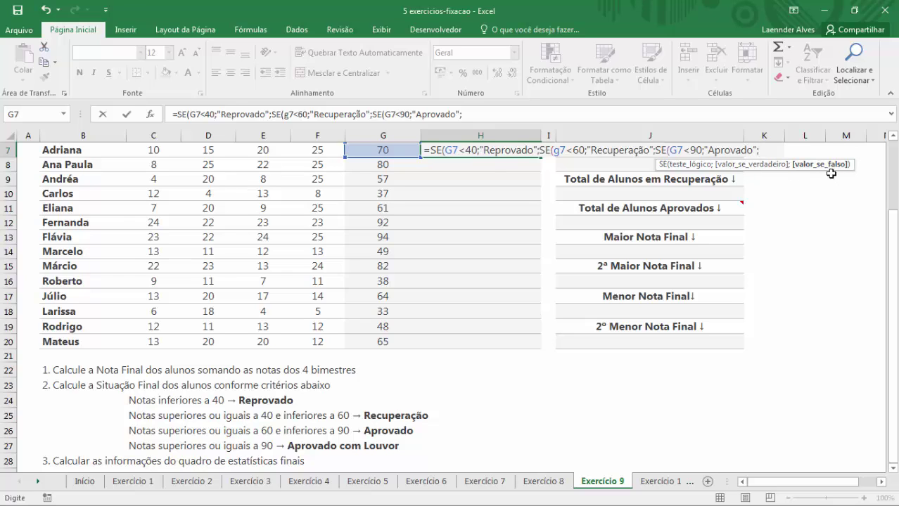
text(provado com Louvor)
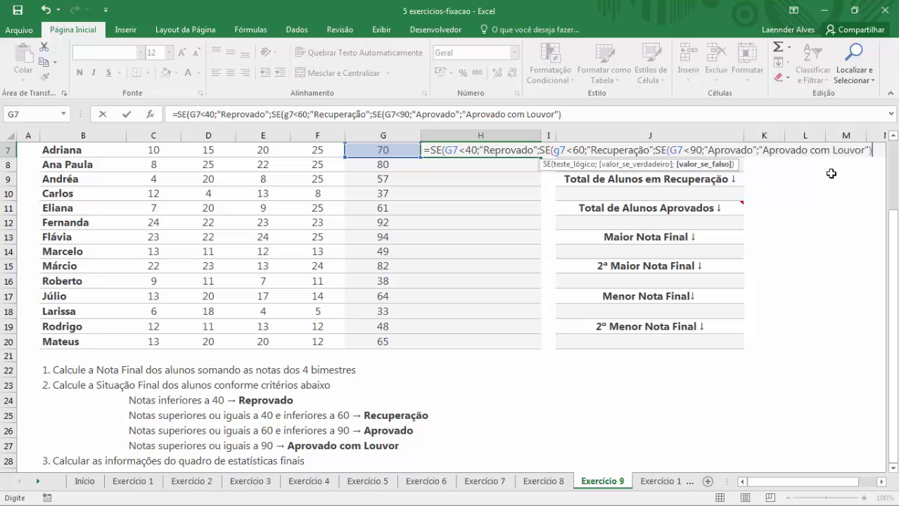
text())
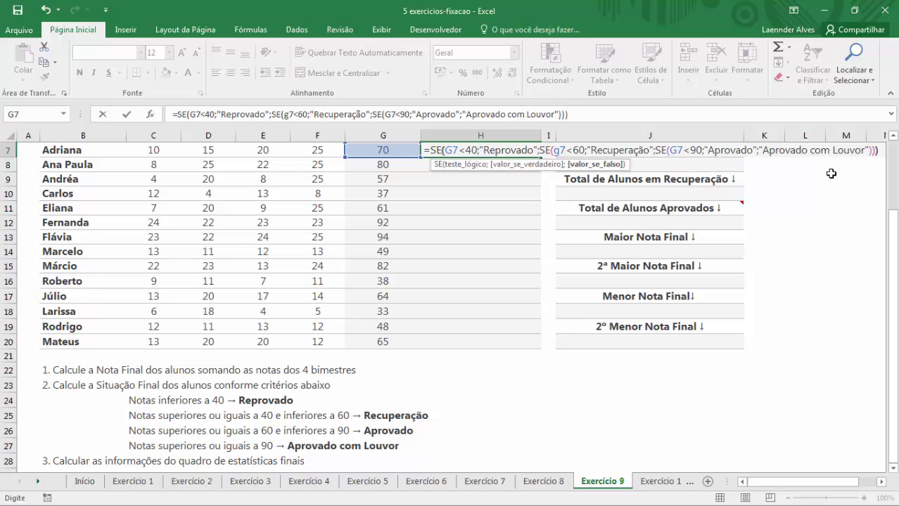
key(Return)
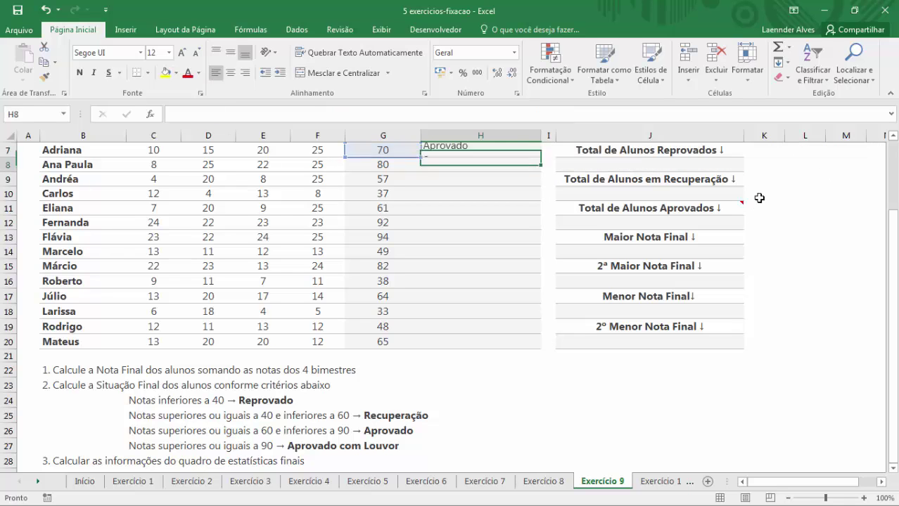
Copy H7's Situação formula down to H20 for all 14 students
scroll(383, 303, up, 1)
click(471, 215)
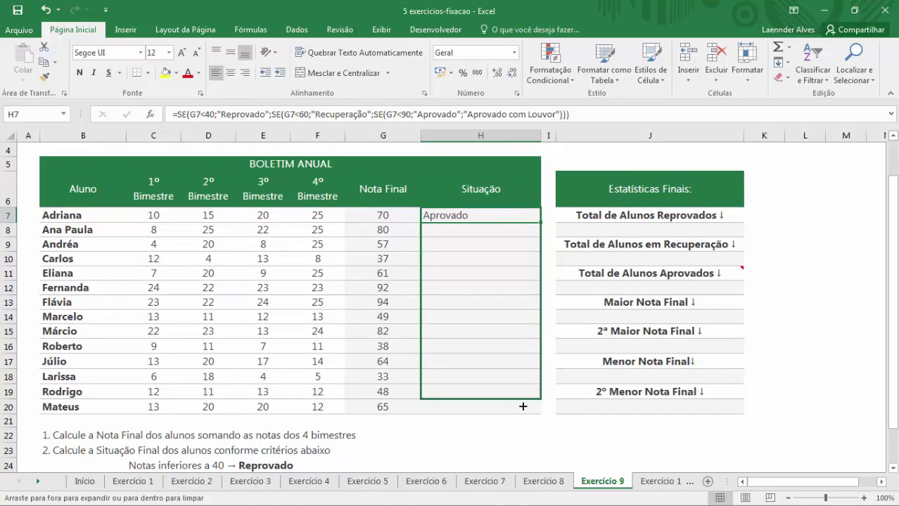
drag(523, 360, 519, 408)
click(492, 376)
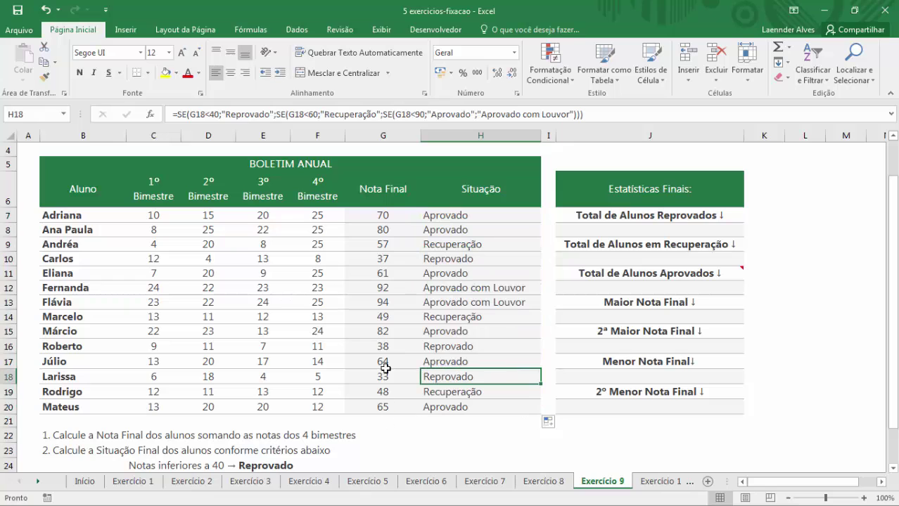
click(631, 231)
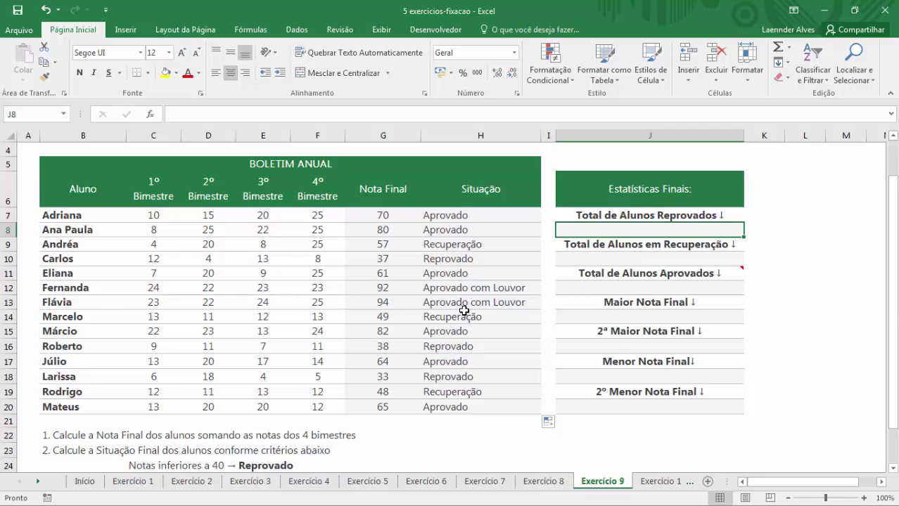
Enter =CONT.SE(H7:H20;"Reprovado") in J8 to count 3 failed students
text(=)
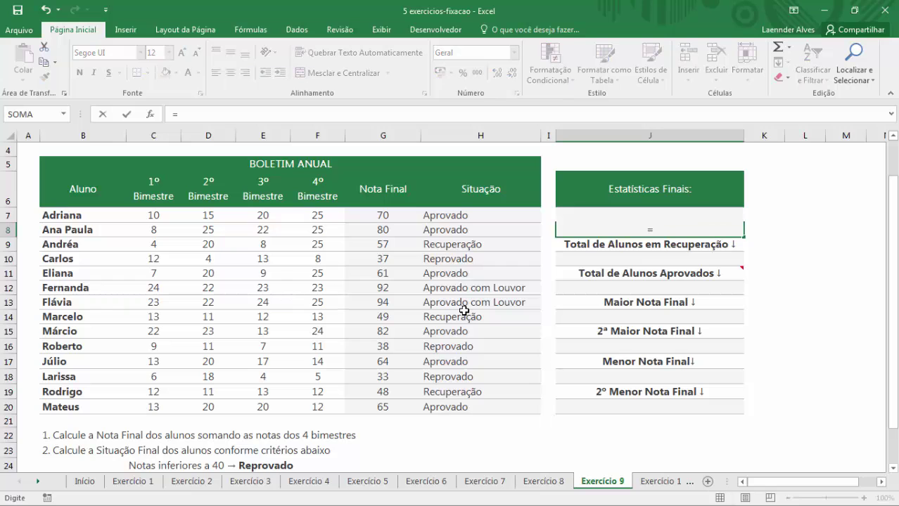
text(CONT.SE)
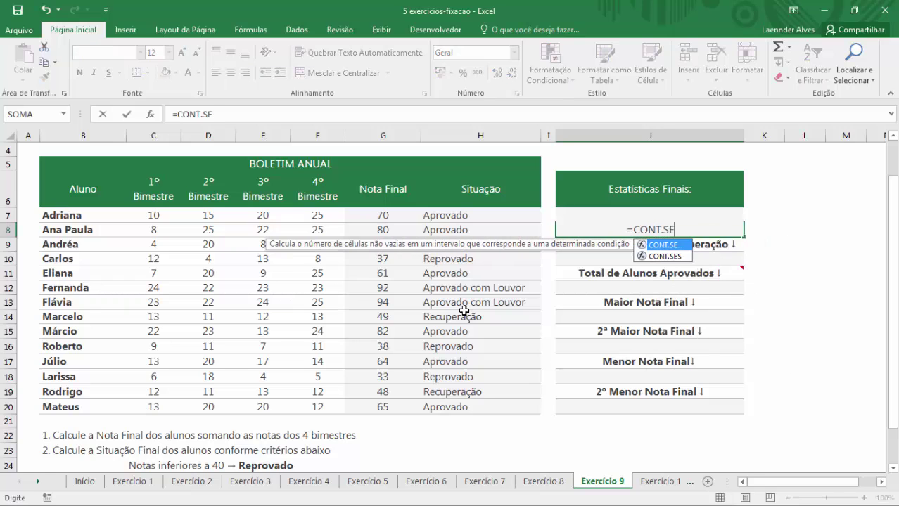
text(()
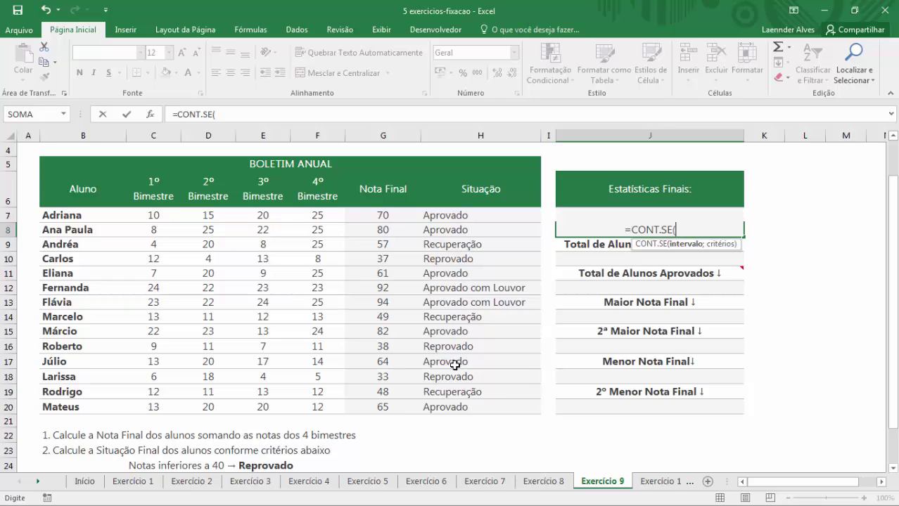
drag(452, 215, 453, 405)
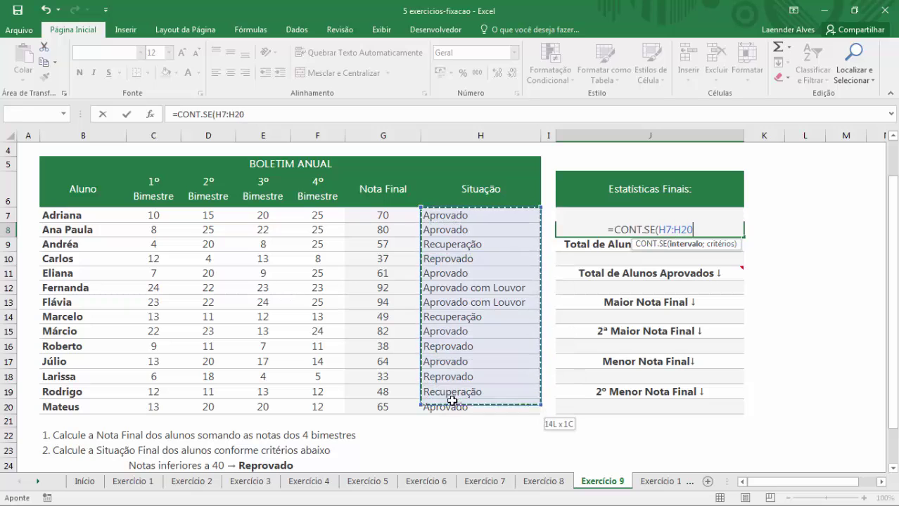
text(;")
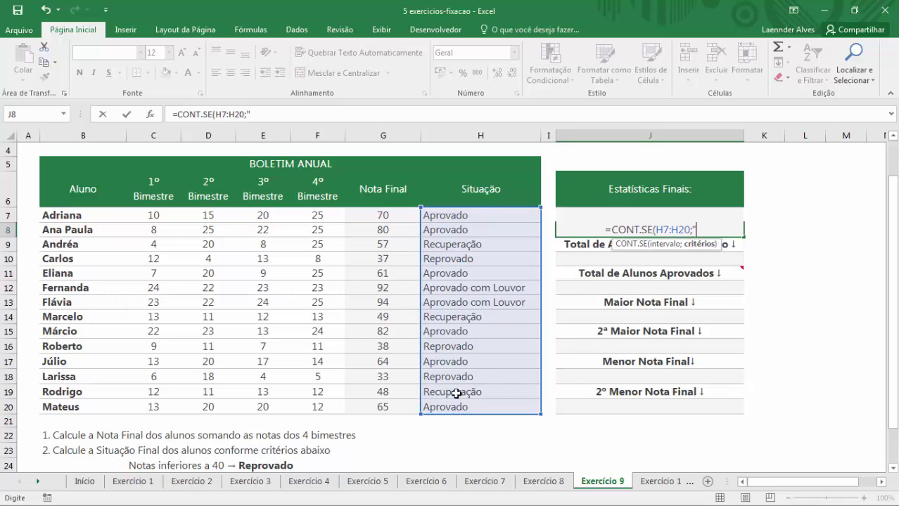
text(Reprovado"))
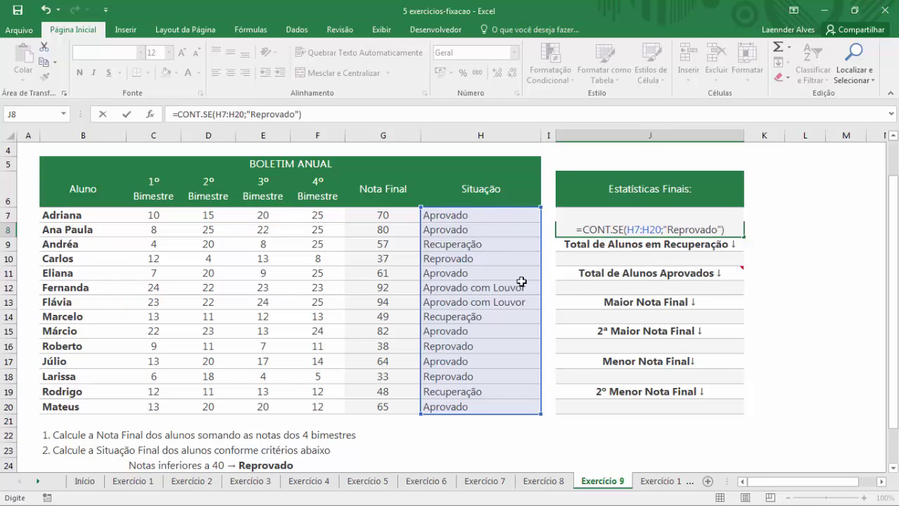
key(Return)
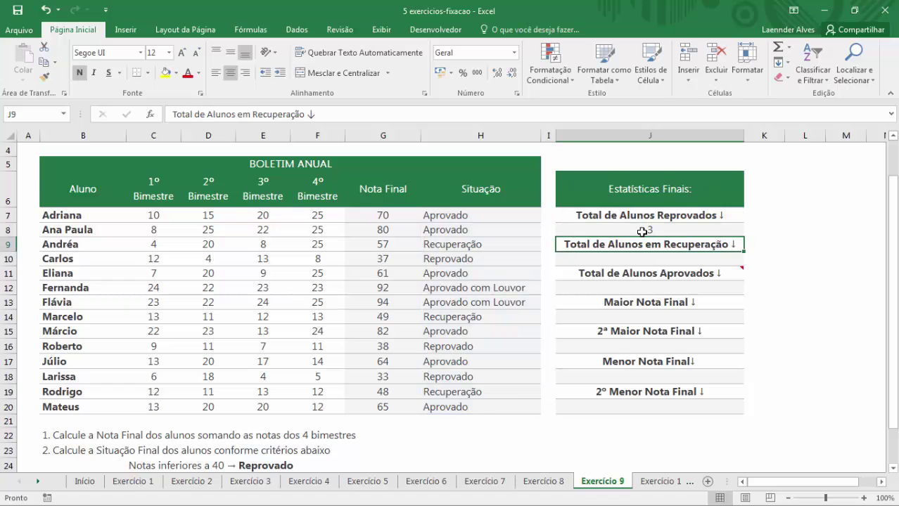
click(638, 229)
click(640, 261)
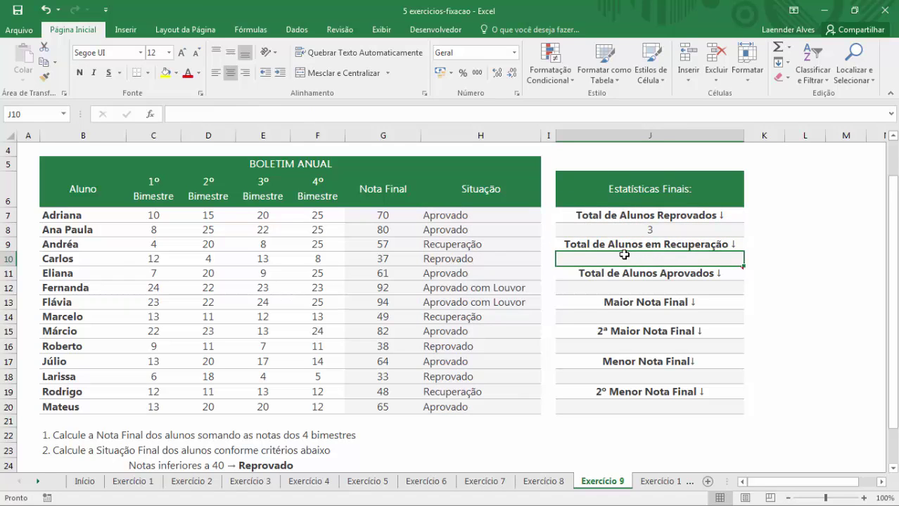
Enter =CONT.SE(H7:H20;"Recuperação") in J10, undoing a stray edit, so it shows 3
text(=CONT.SE)
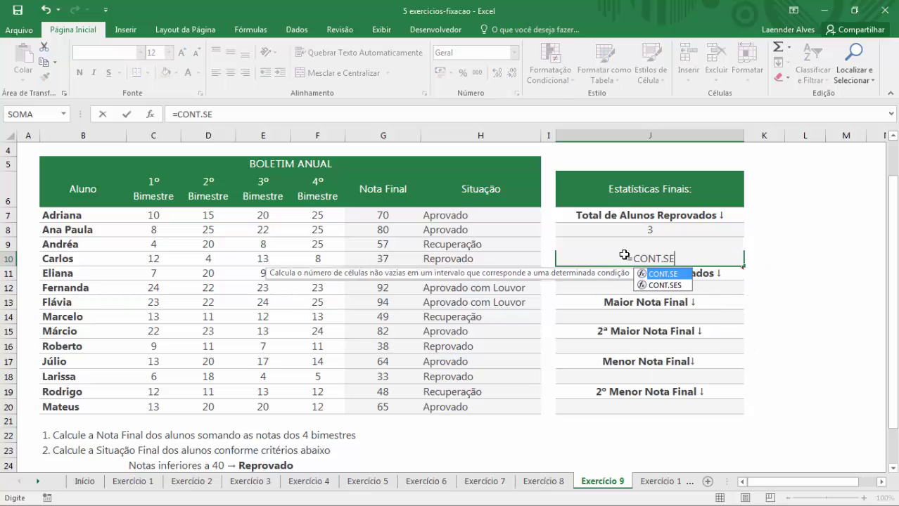
text(()
drag(457, 215, 460, 403)
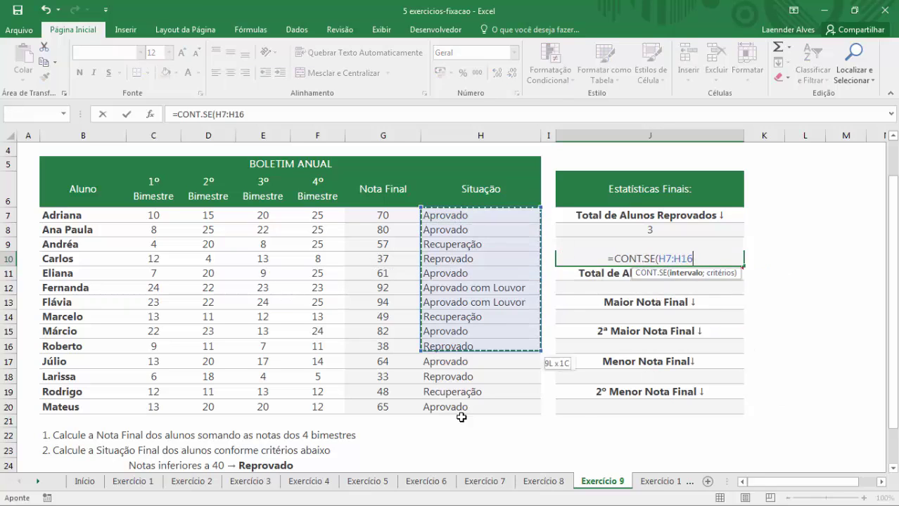
text(;)
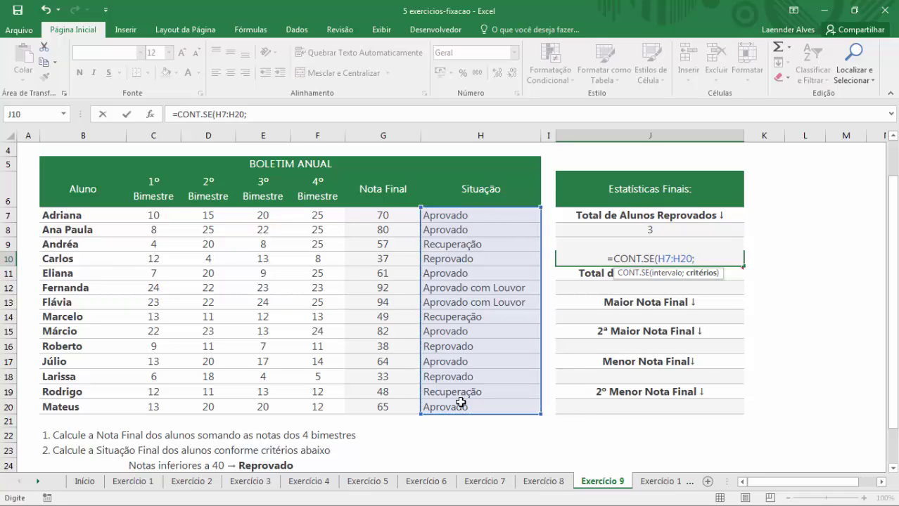
text("Recuperação"))
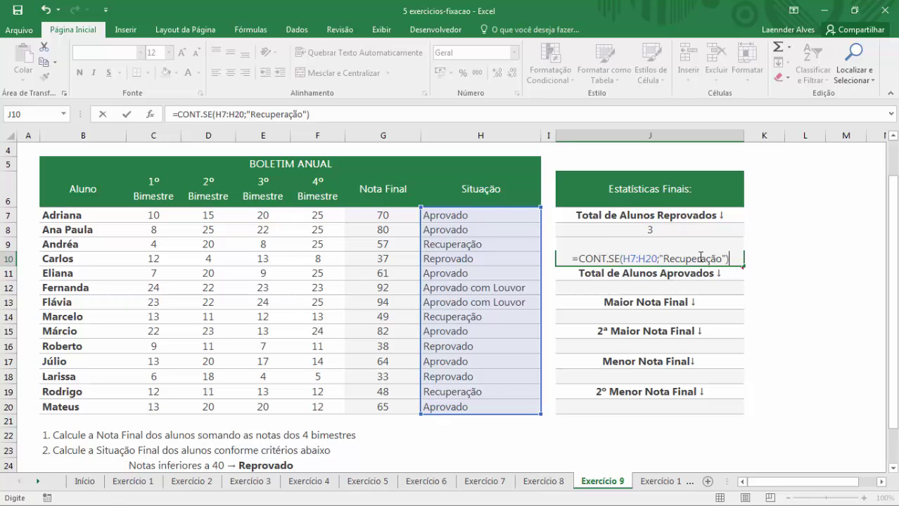
click(710, 258)
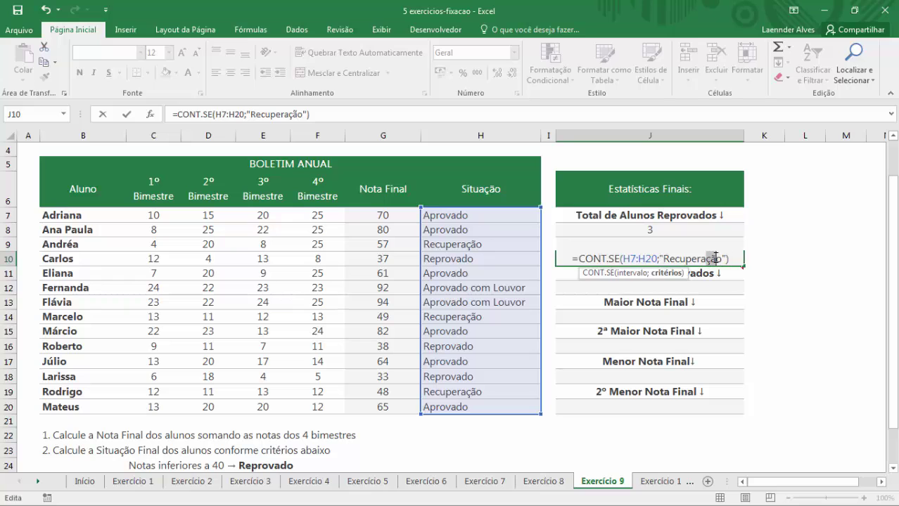
text(ca)
click(729, 257)
key(ctrl+z)
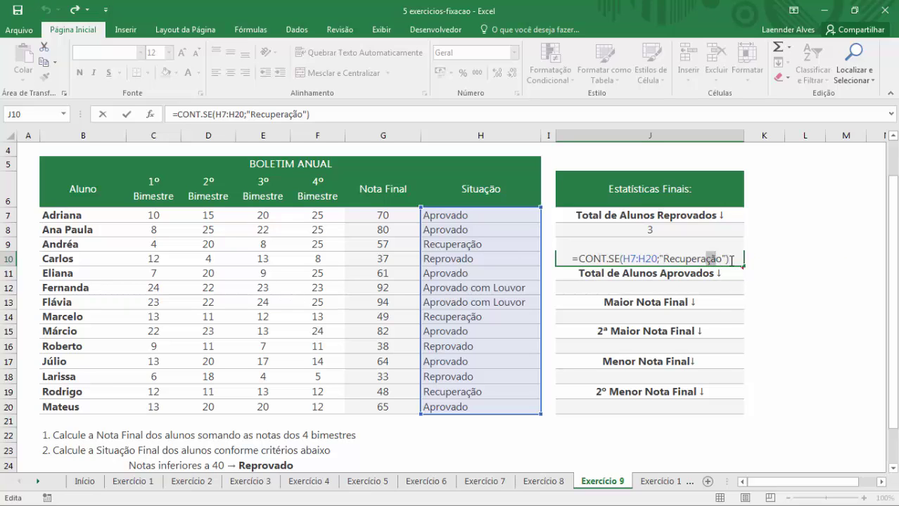
key(Return)
click(724, 261)
click(687, 289)
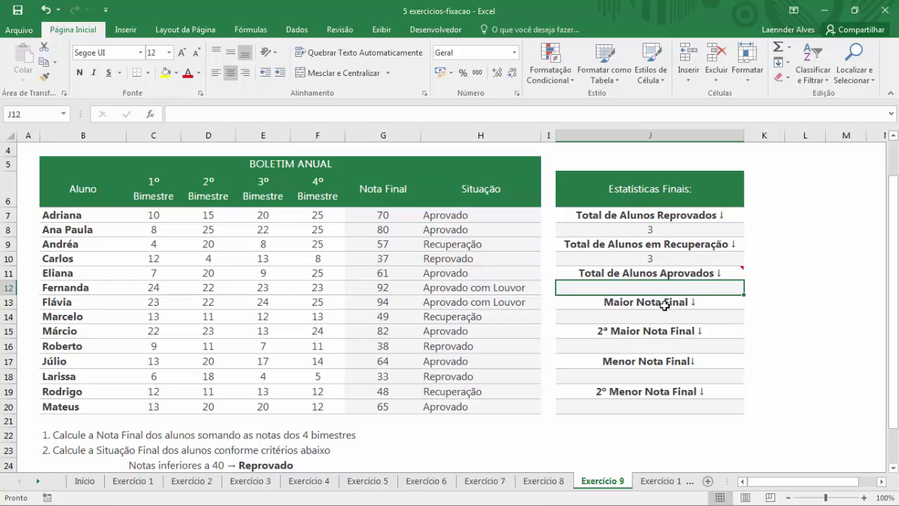
Enter =CONT.SE(H7:H20;"Aprovado*") in J12 to count 8 approved students
text(=CONT.SE)
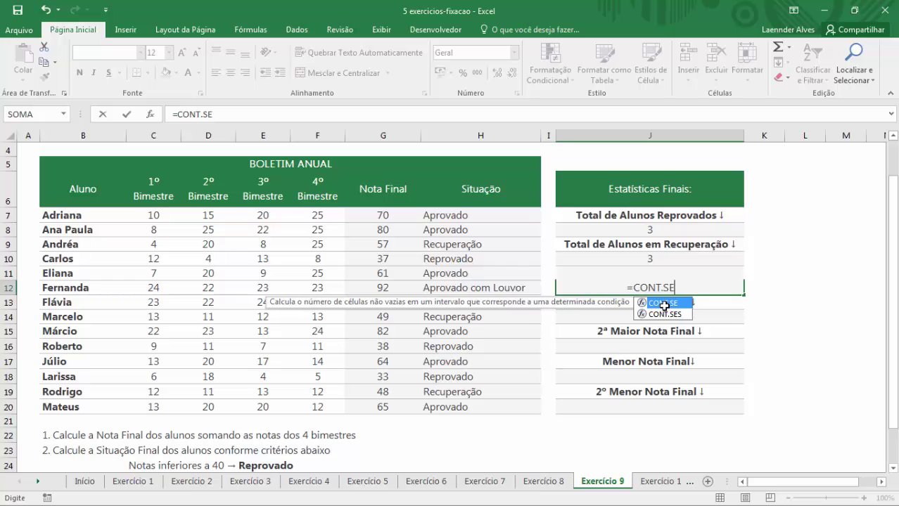
text(()
drag(457, 215, 457, 408)
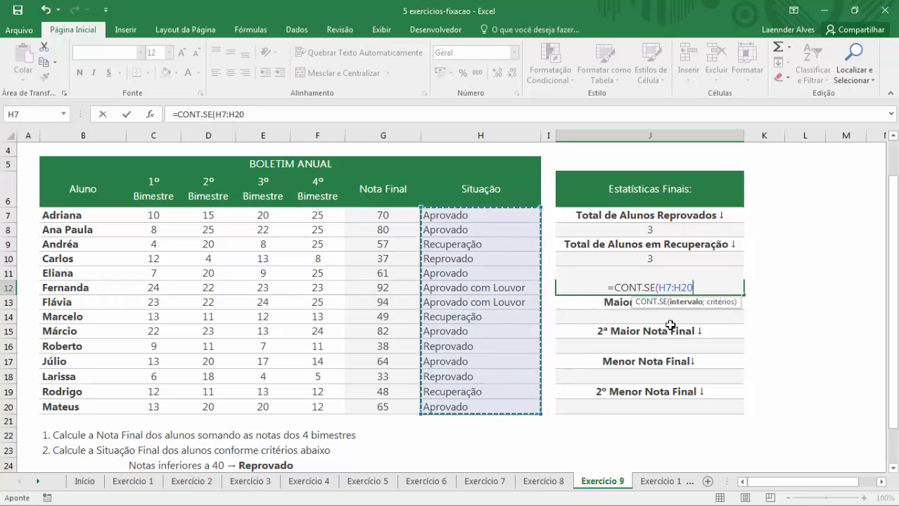
text(;)
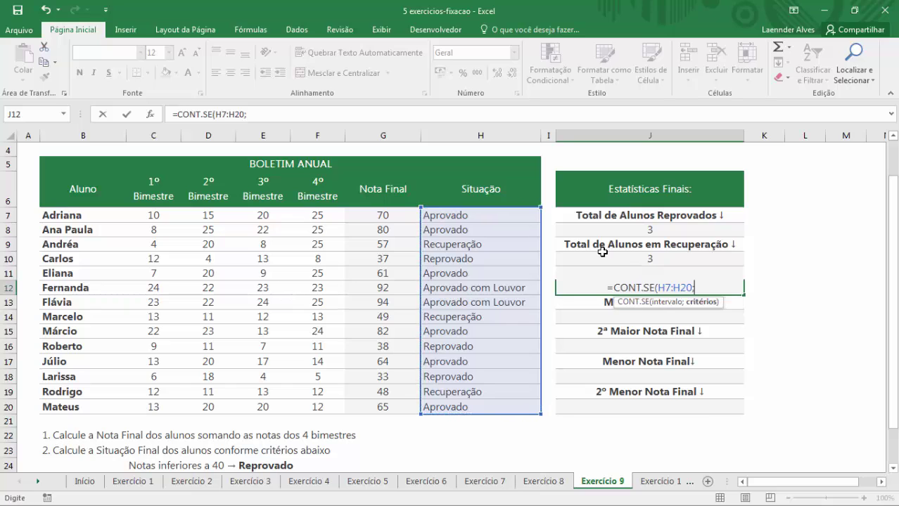
text("a)
key(BackSpace)
text(Aprovado)
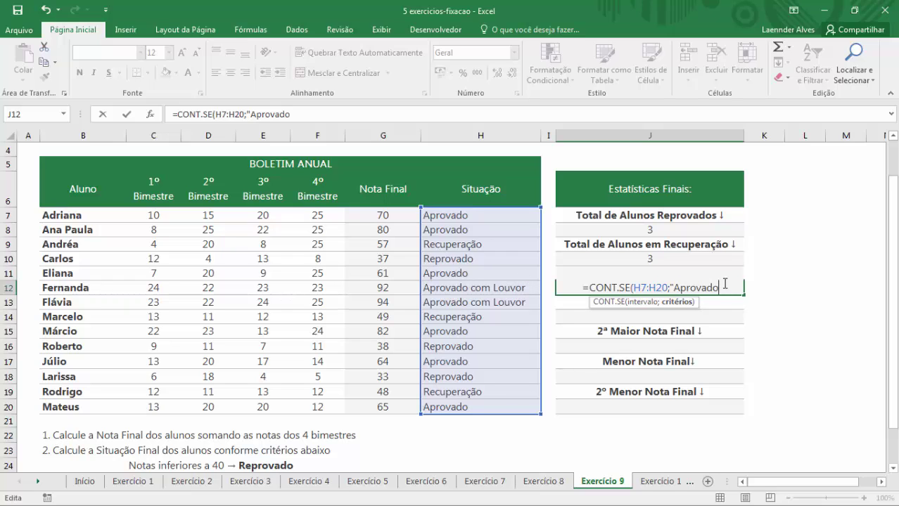
text(*)
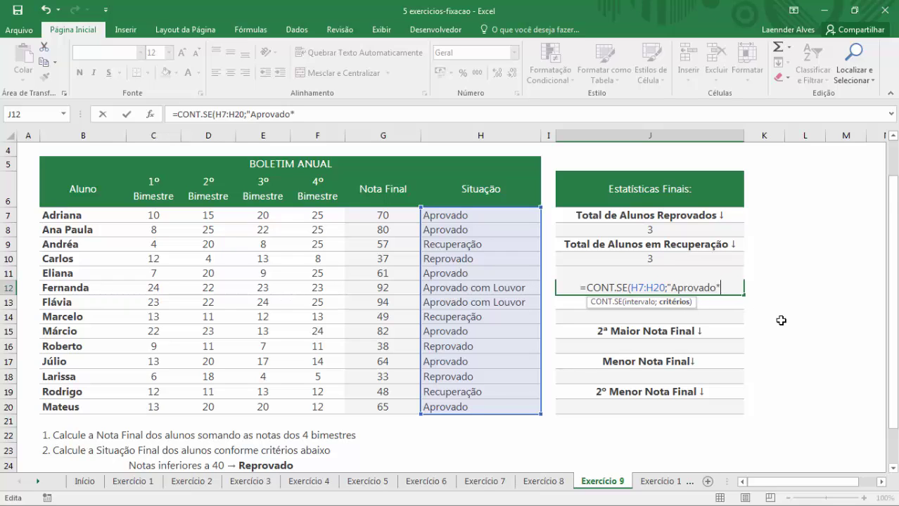
text("))
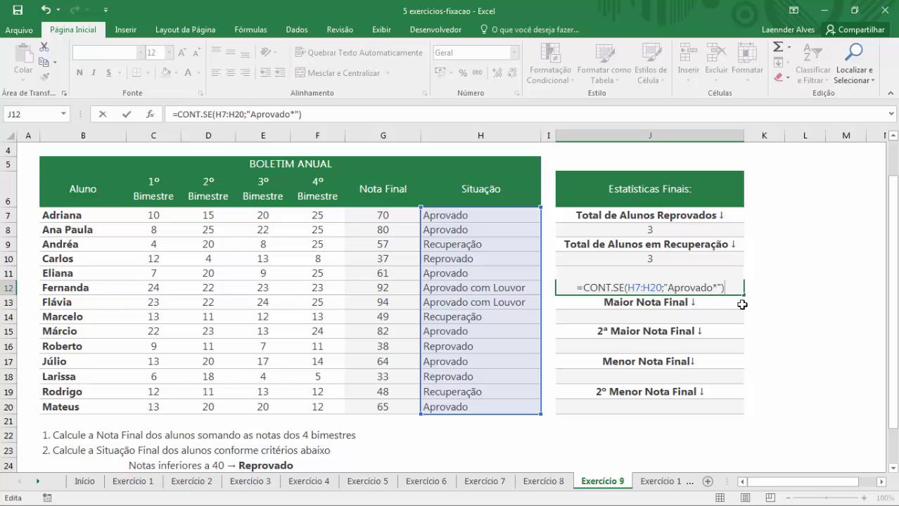
key(Return)
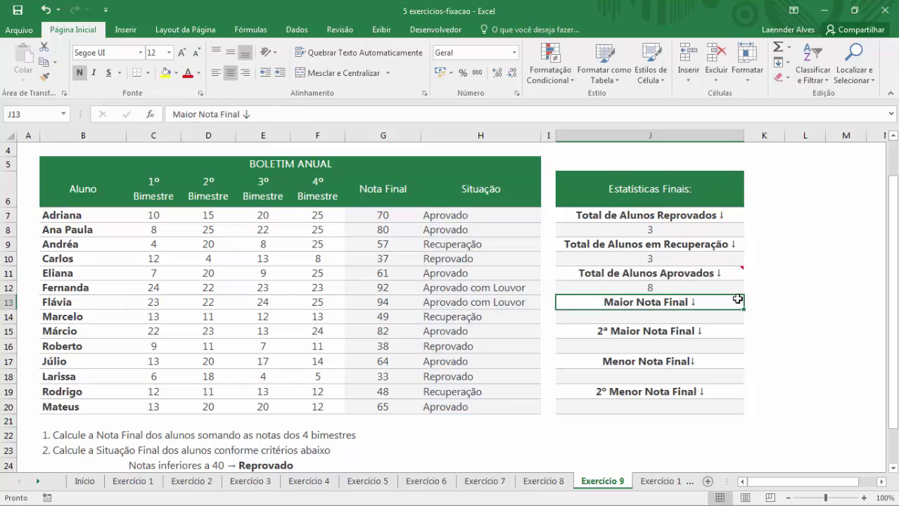
click(696, 288)
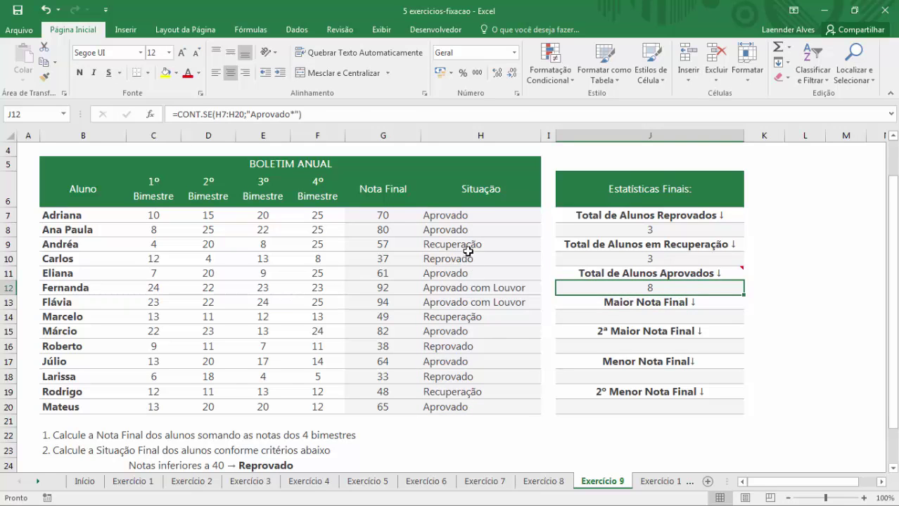
Multi-select the approved Situação cells to verify the count of 8
drag(458, 219, 454, 231)
ctrl+click(453, 280)
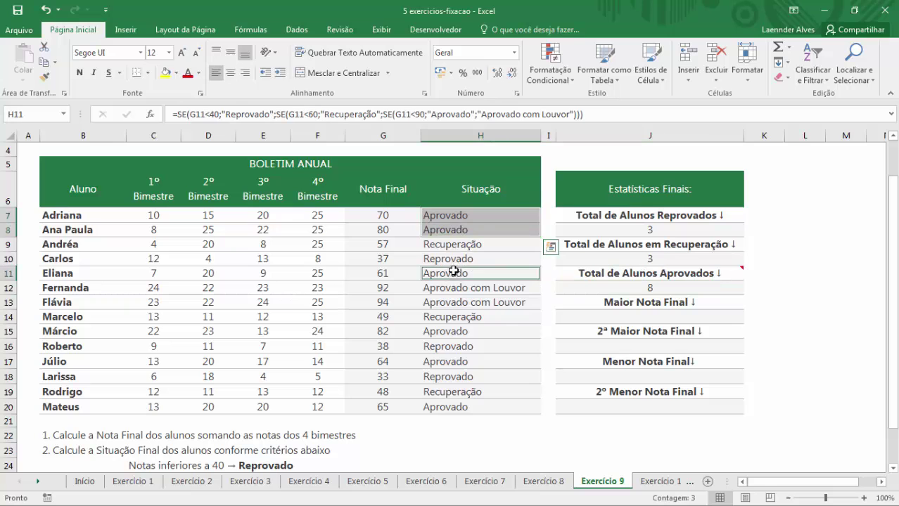
drag(455, 289, 454, 302)
ctrl+click(462, 332)
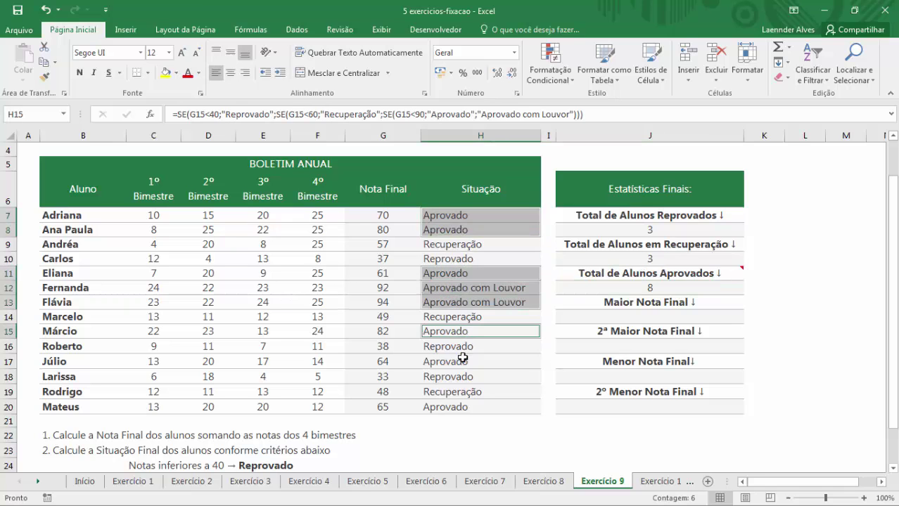
ctrl+click(463, 360)
ctrl+click(456, 406)
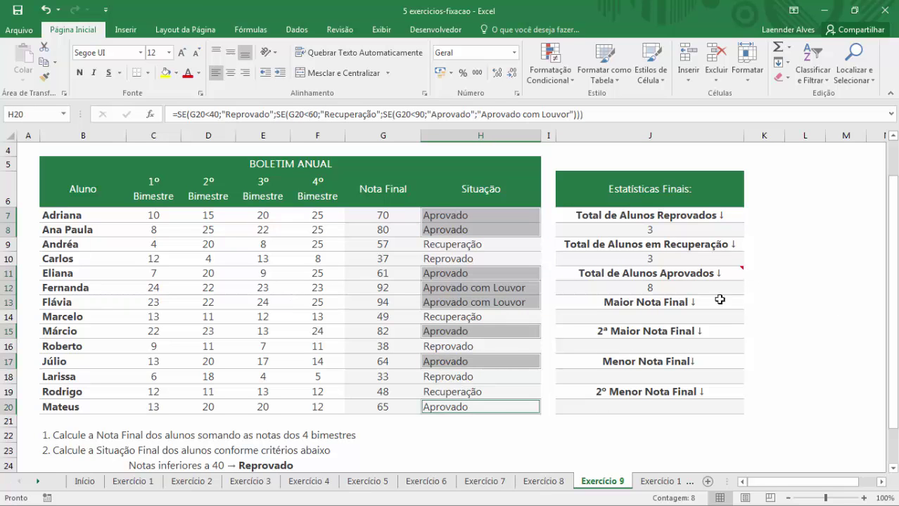
click(666, 316)
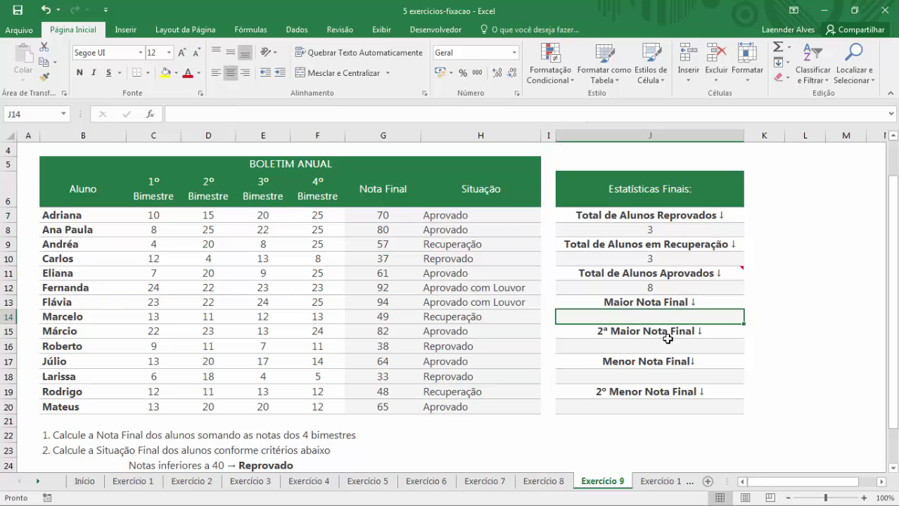
Replace the #NOME? error with =MÁXIMO(G7:G20) so Maior Nota Final shows 94
text(=maió)
key(Tab)
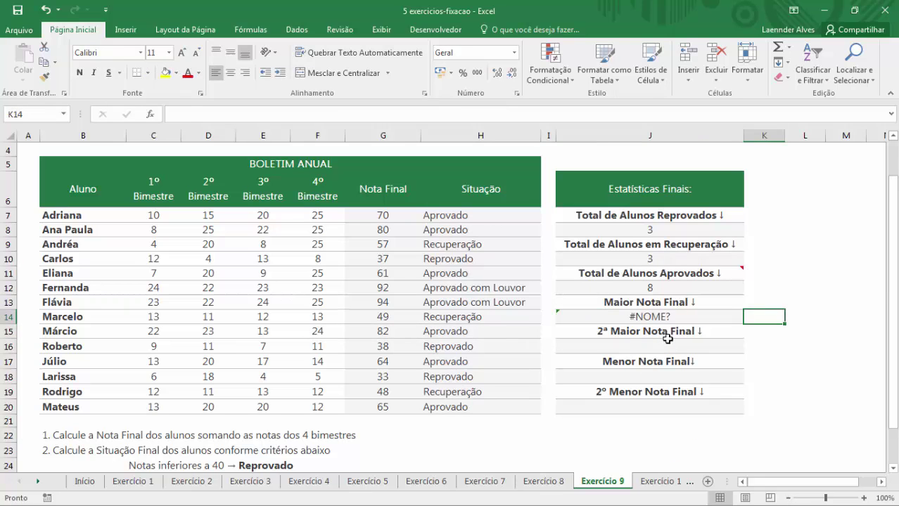
key(Left)
text(=máx)
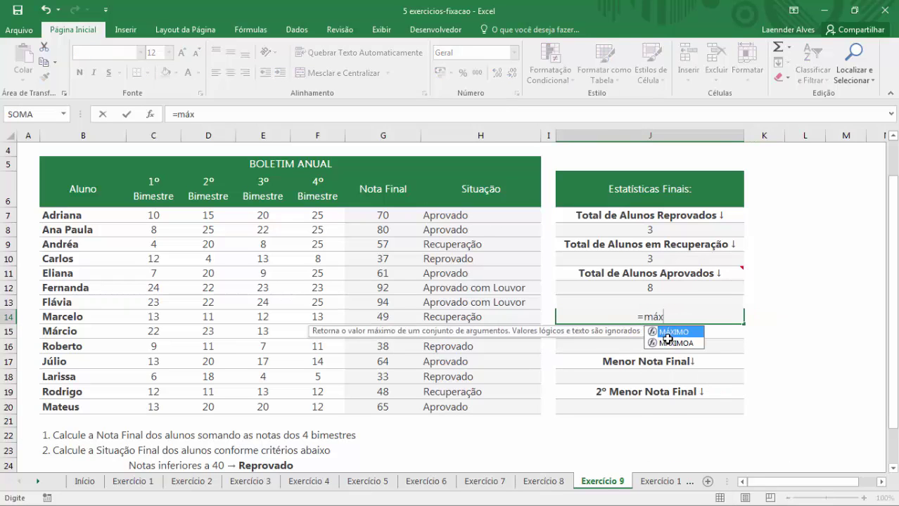
double_click(668, 334)
drag(380, 215, 370, 407)
key(Return)
Enter =MAIOR(G7:G20;2) in J16 to show the second-highest grade, 92
key(Down)
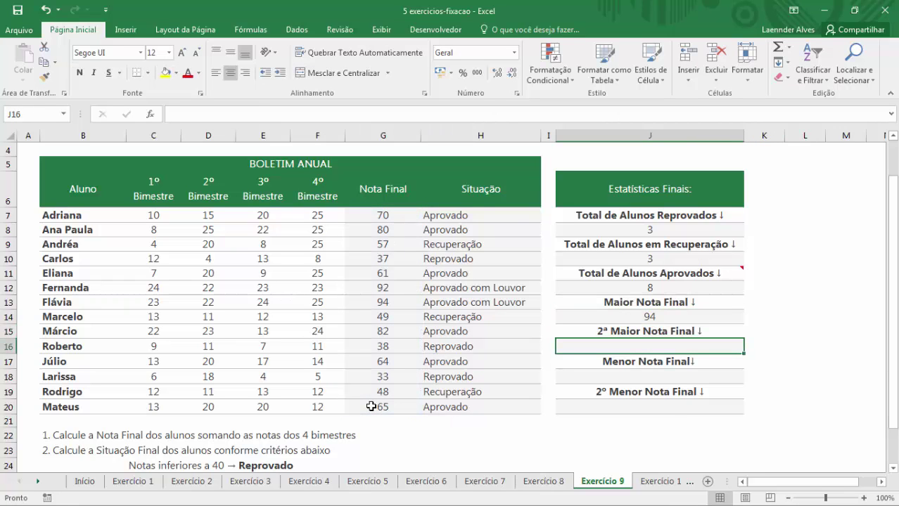
text(=)
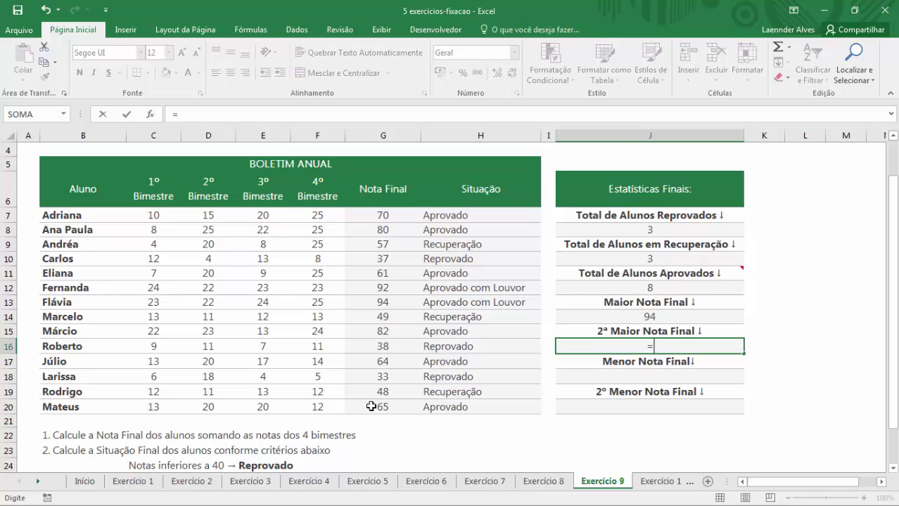
text(maior)
key(Tab)
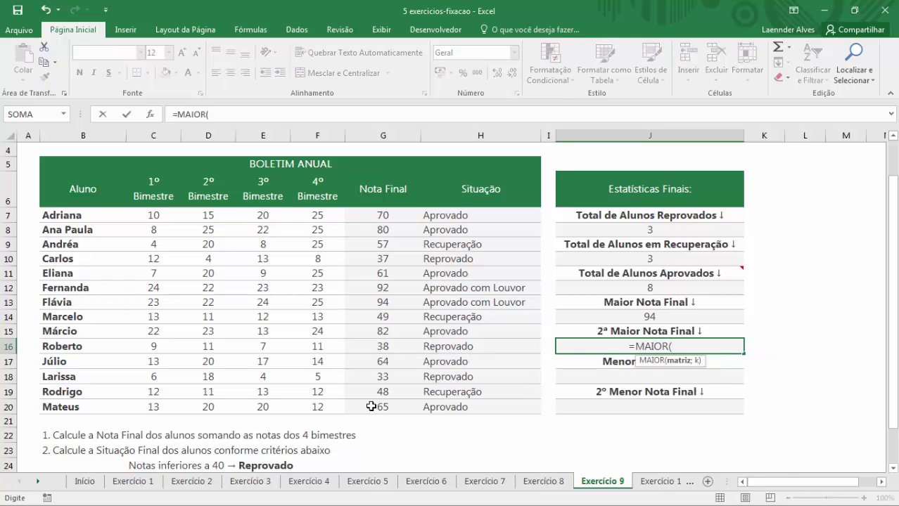
drag(383, 217, 380, 396)
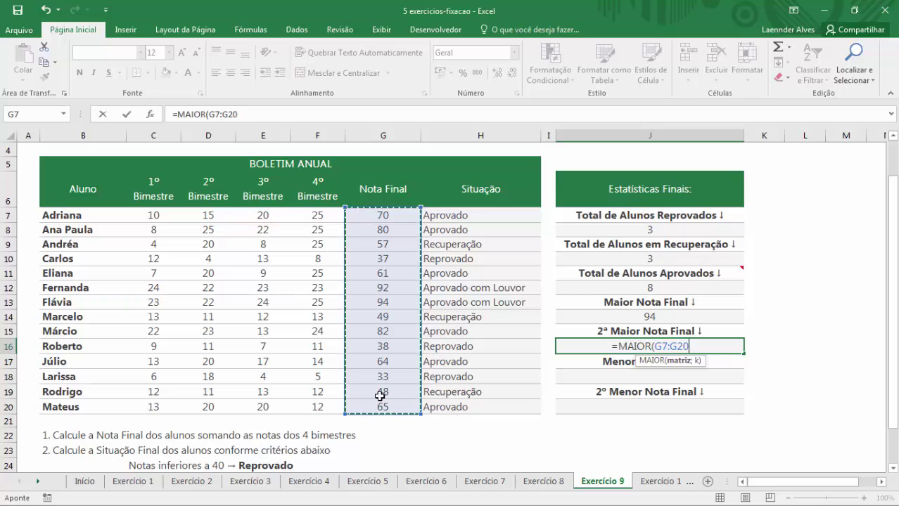
text(;)
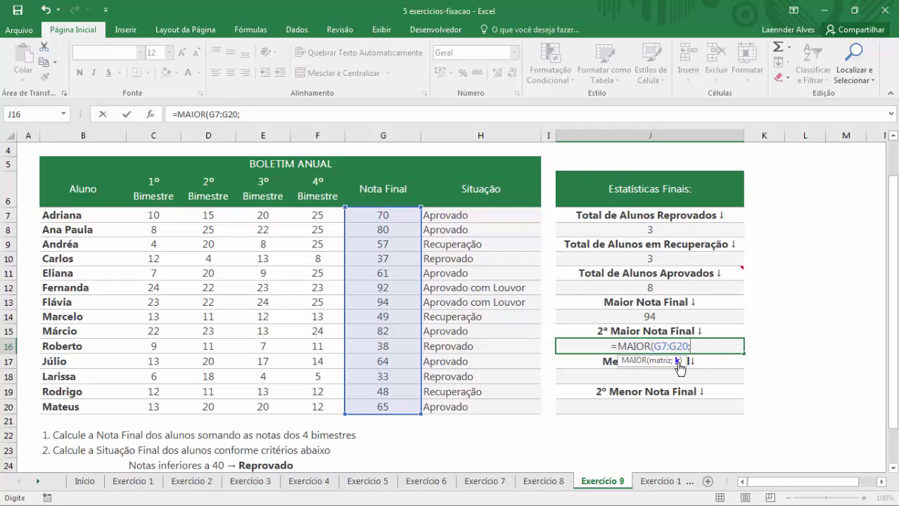
text(2))
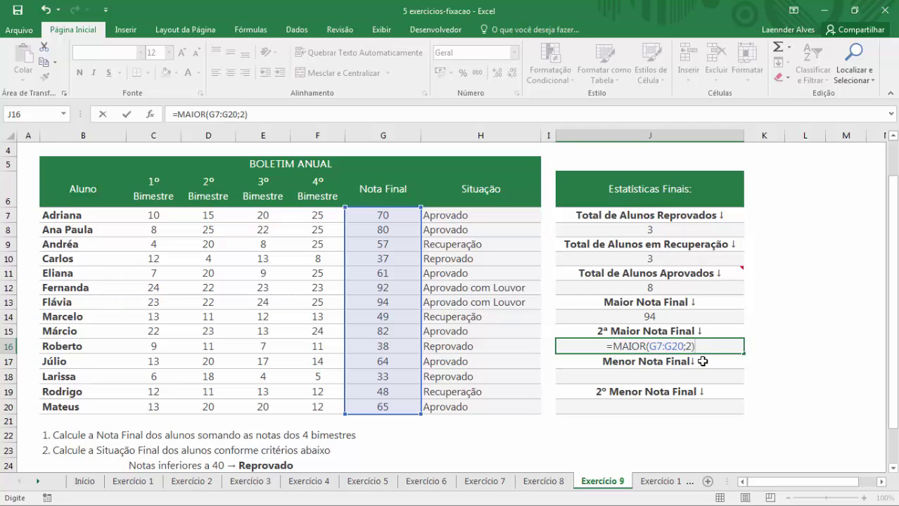
key(Return)
click(657, 344)
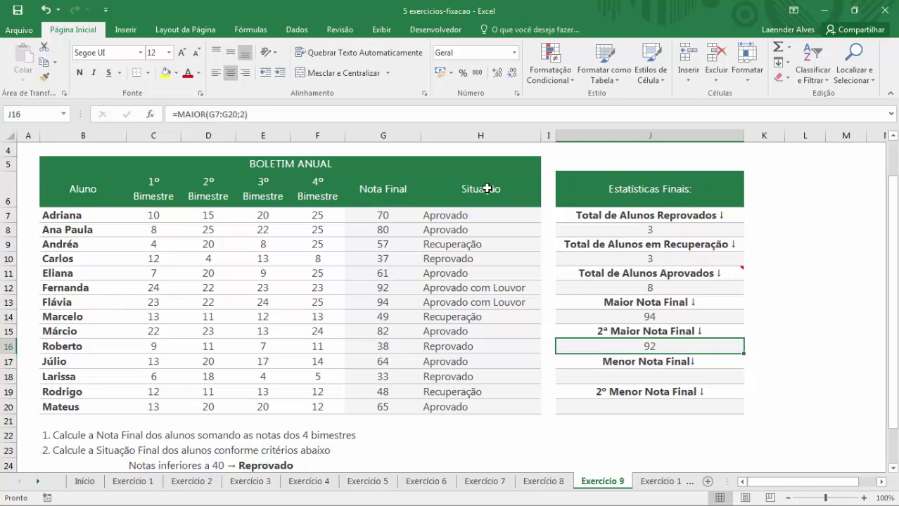
click(636, 374)
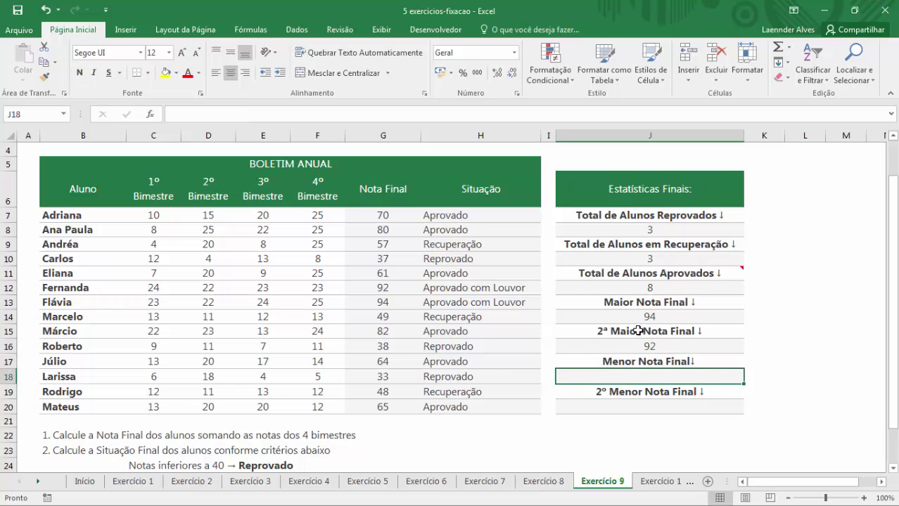
Enter =MÍNIMO(G7:G20) in J18 to show the lowest grade, 33
text(=mínim)
key(Tab)
drag(378, 218, 381, 407)
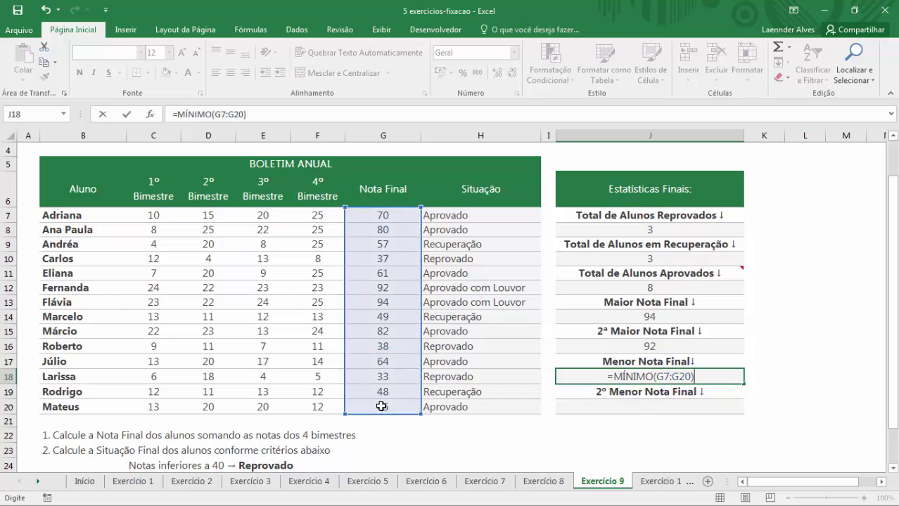
key(Return)
key(Return)
Enter =MENOR(G7:G20;2) in J20 to show the second-lowest grade, 37
text(=)
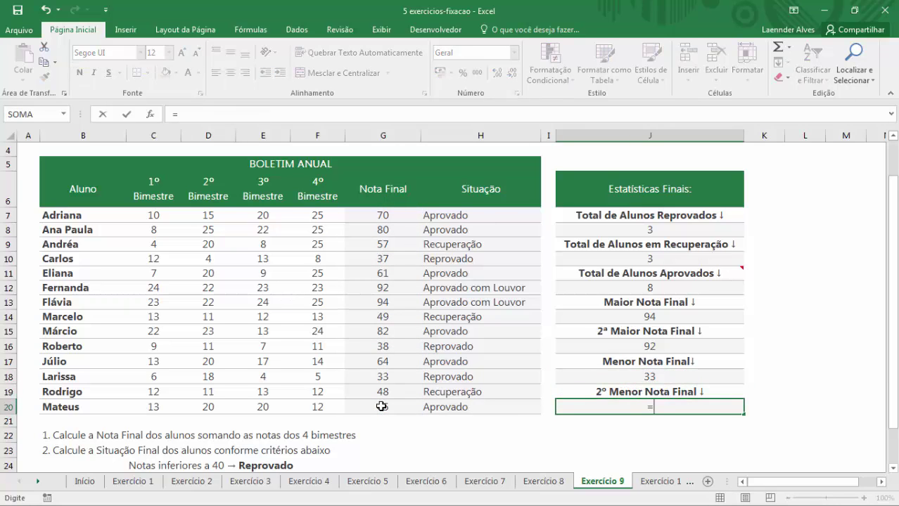
text(menor)
key(Tab)
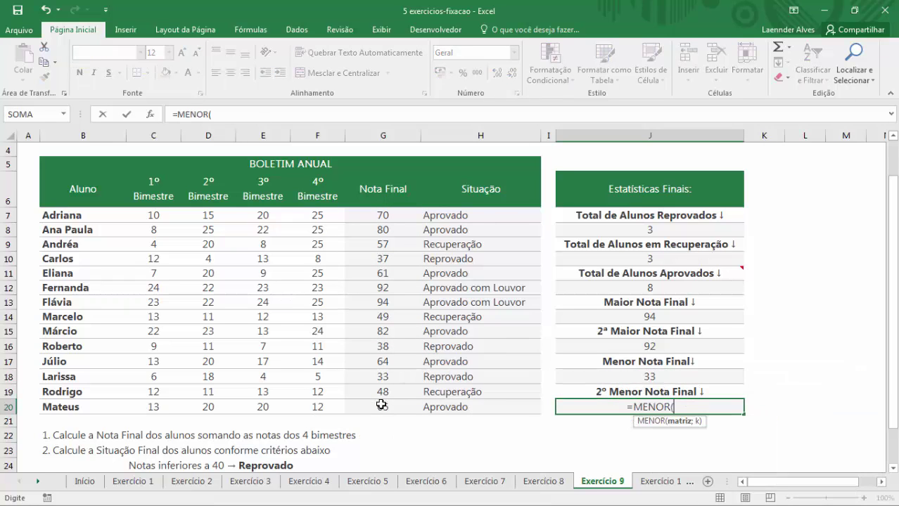
drag(374, 217, 377, 405)
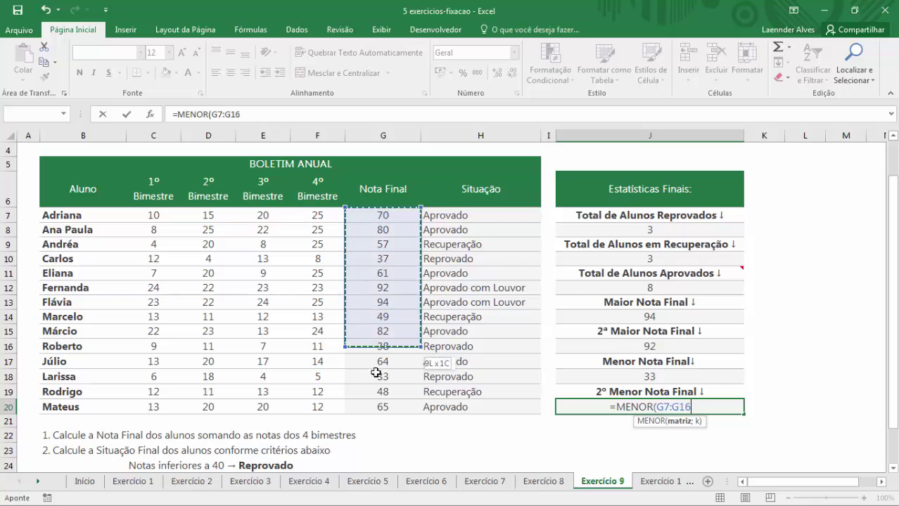
text(;2))
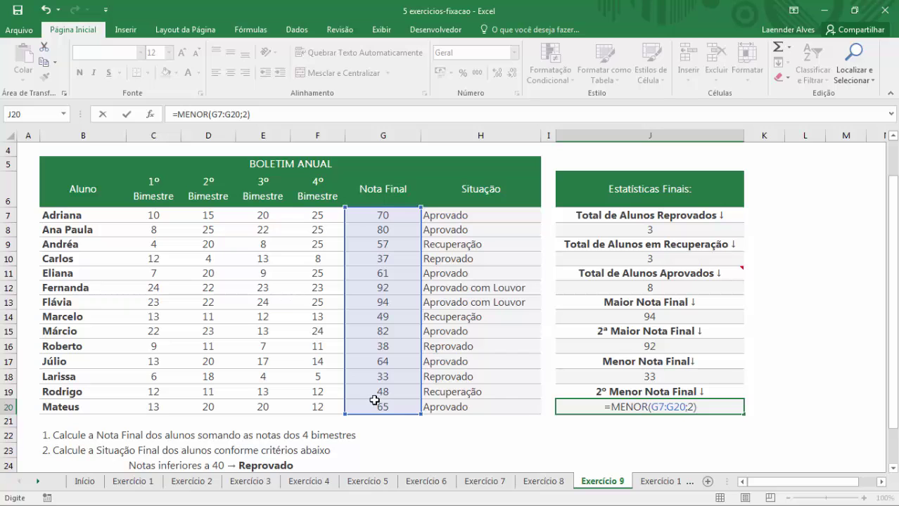
key(Return)
click(568, 405)
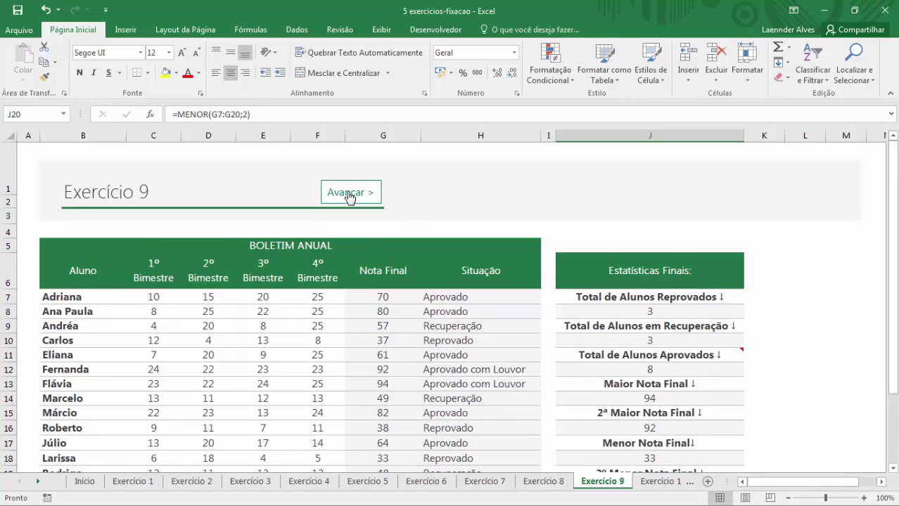
Go to the Exercício 10 sheet and review Arroz's Carrefour, Pão de Açúcar and Walmart prices
click(343, 195)
scroll(304, 269, down, 1)
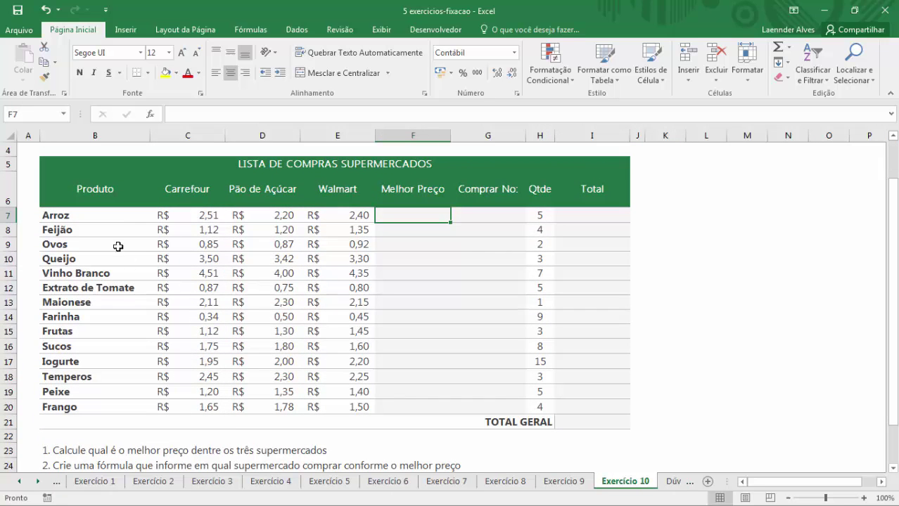
drag(186, 215, 335, 214)
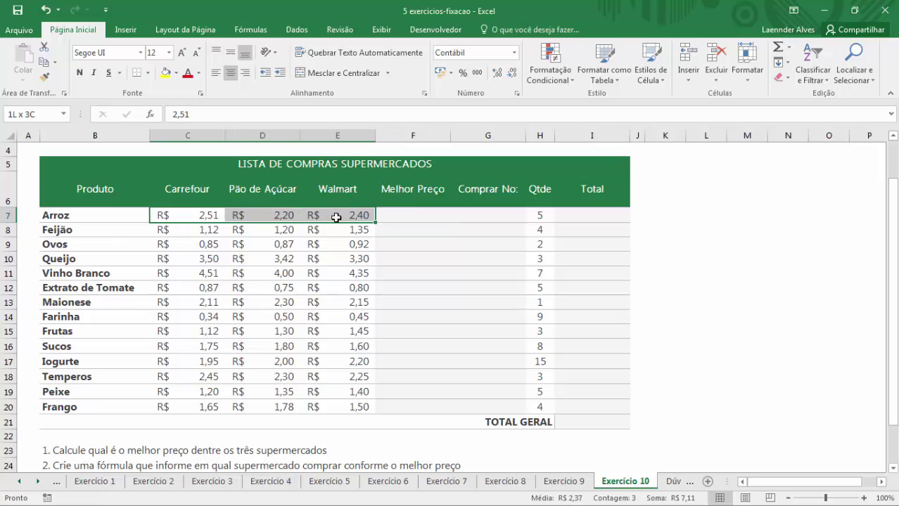
click(203, 188)
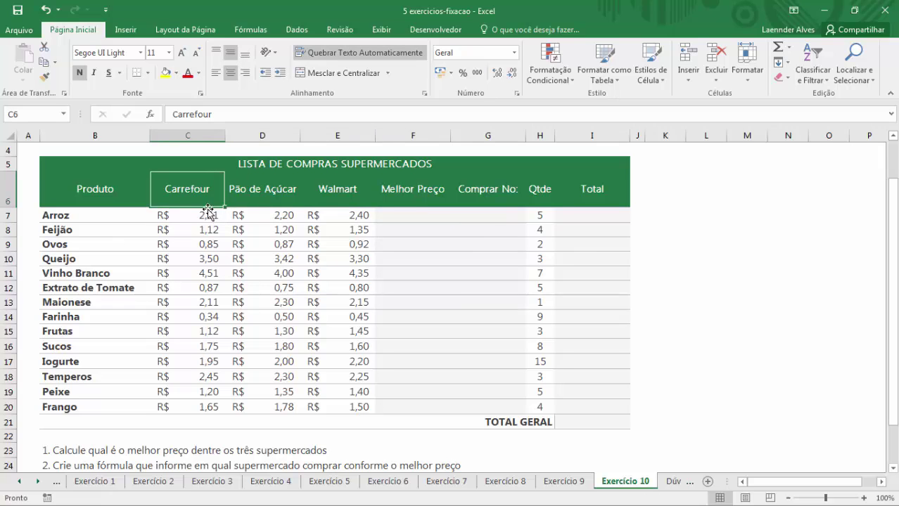
click(268, 197)
click(351, 196)
click(418, 216)
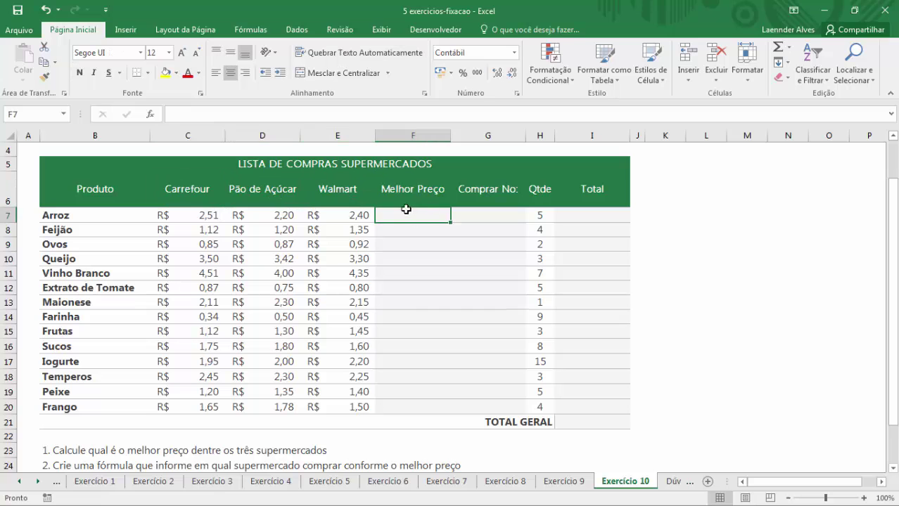
click(204, 215)
click(267, 214)
click(336, 216)
click(221, 220)
click(260, 218)
click(338, 215)
Fill Melhor Preço F7:F20 at once with =MÍNIMO(C7:E7)
drag(400, 214, 404, 399)
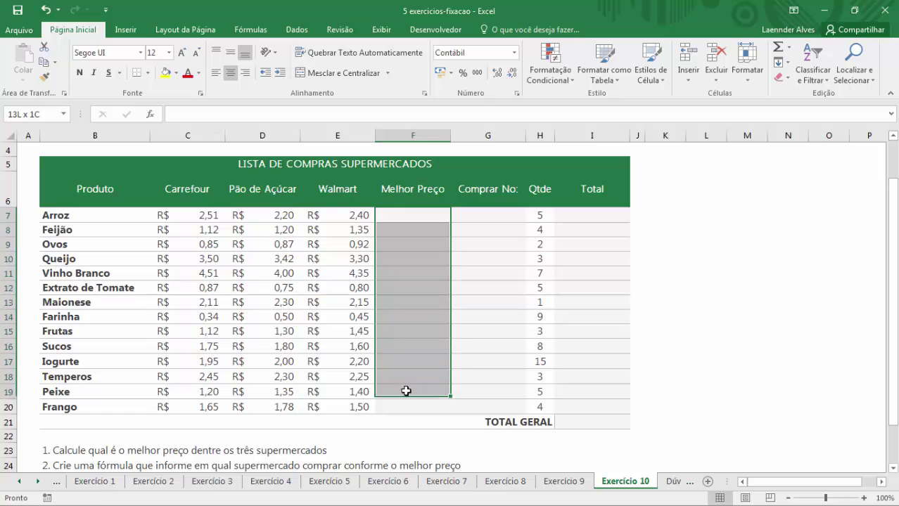
text(=)
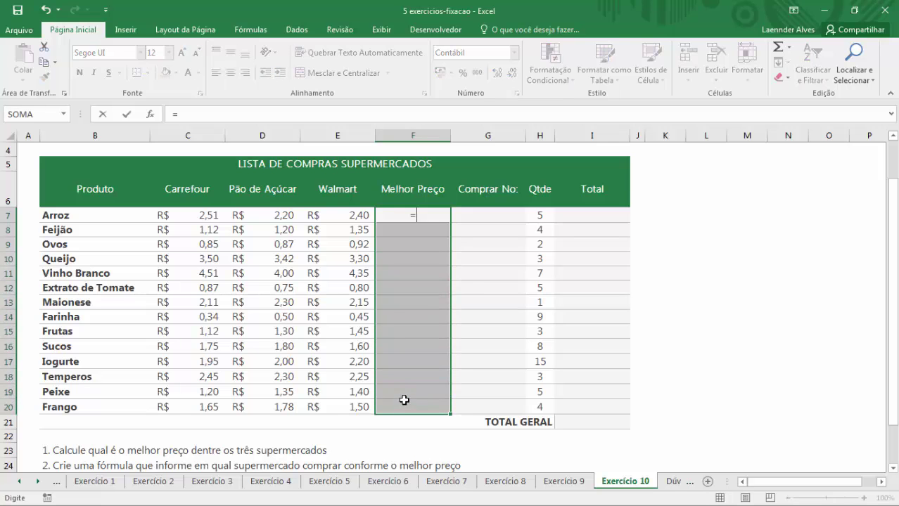
text(MÍ)
key(Tab)
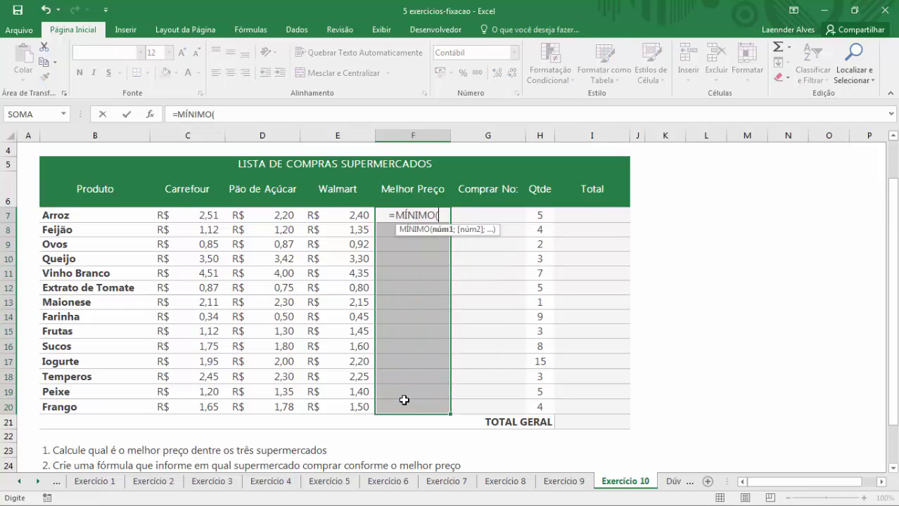
drag(201, 218, 351, 215)
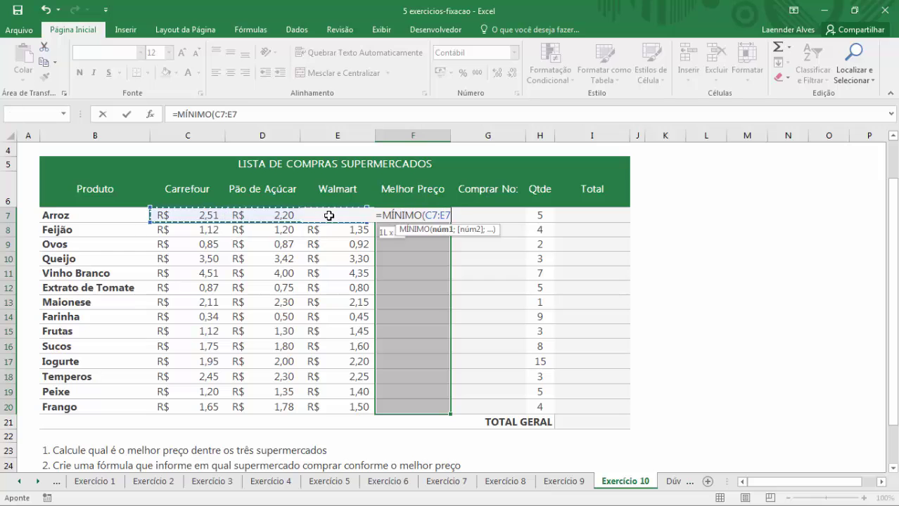
text())
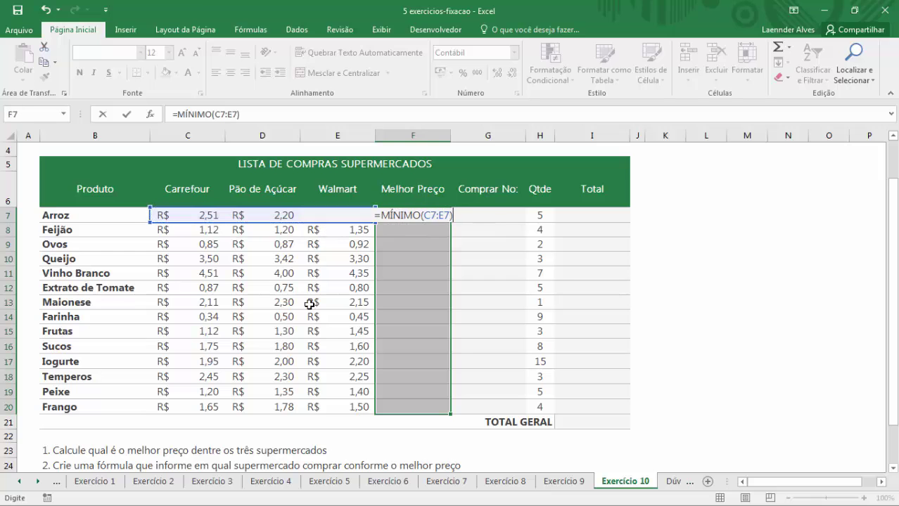
key(ctrl+Return)
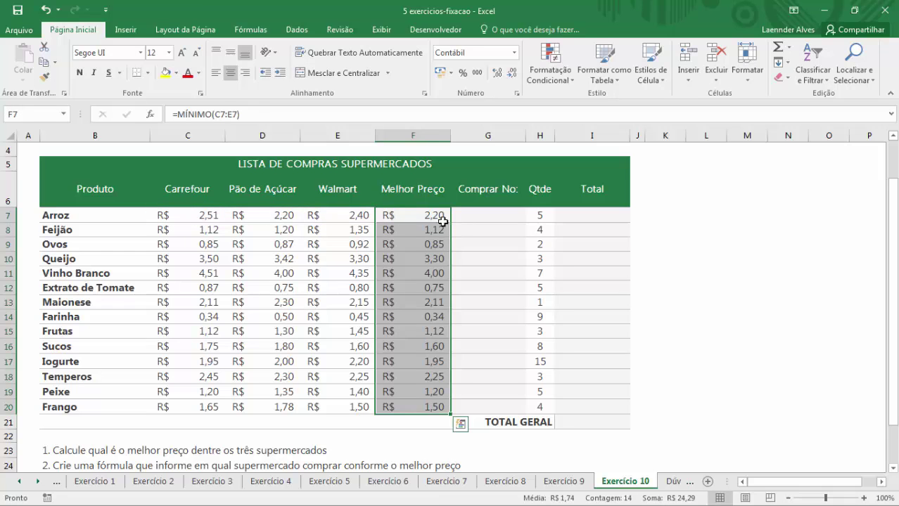
Check the best prices for Feijão, Ovos, Queijo and Vinho Branco
click(435, 230)
click(433, 244)
click(433, 259)
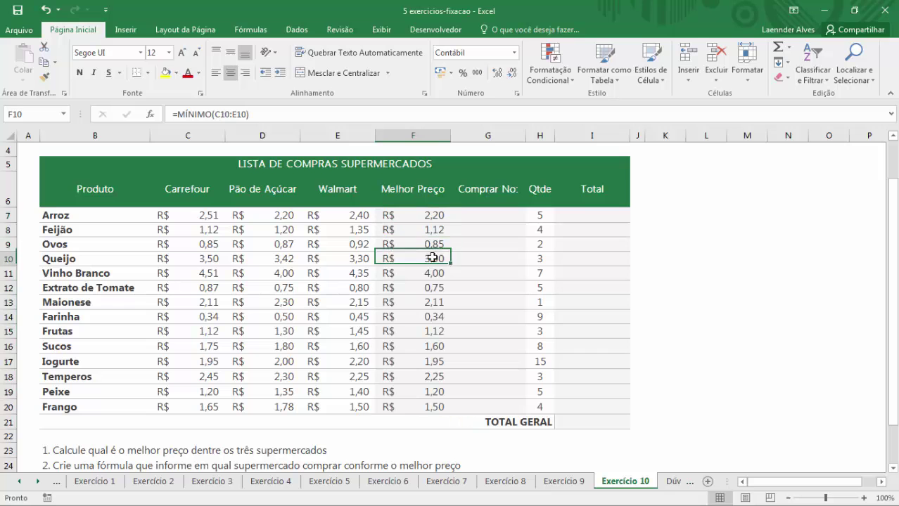
click(433, 274)
key(Down)
key(Down)
key(Down)
click(478, 212)
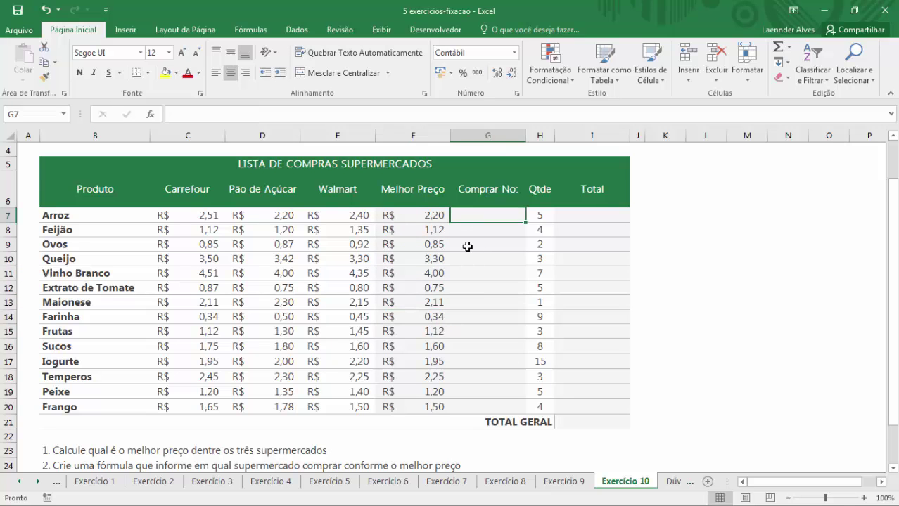
scroll(467, 246, down, 1)
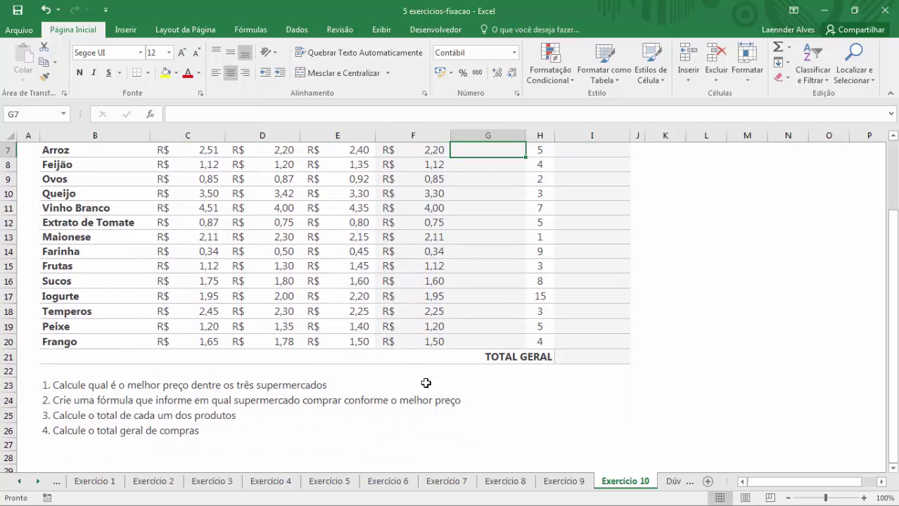
scroll(443, 267, up, 2)
scroll(440, 296, down, 1)
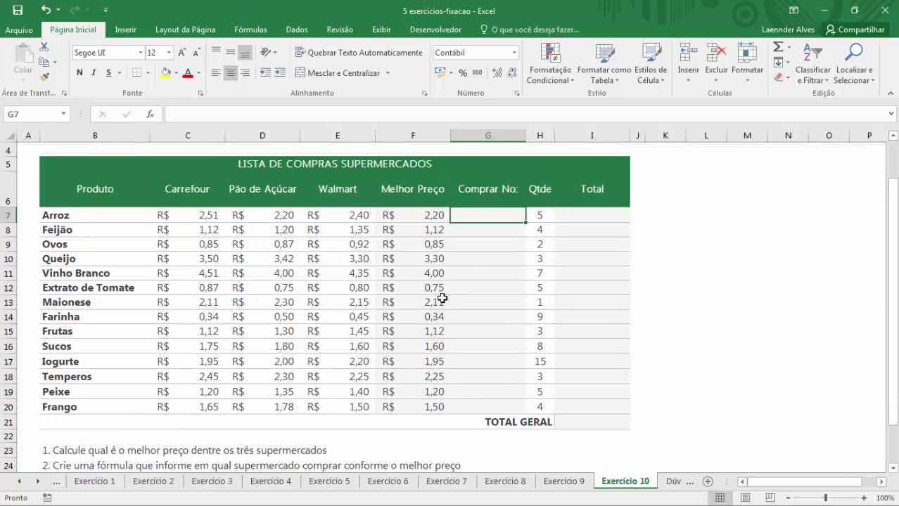
click(412, 218)
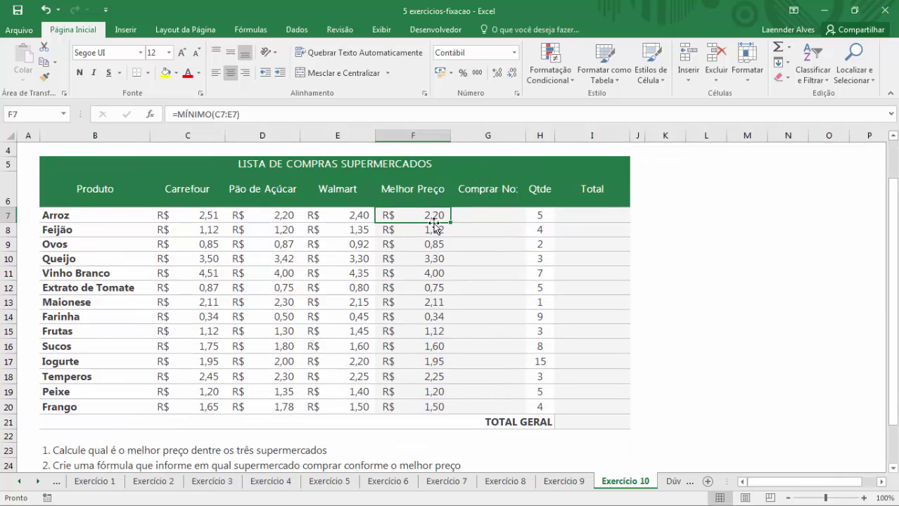
click(476, 219)
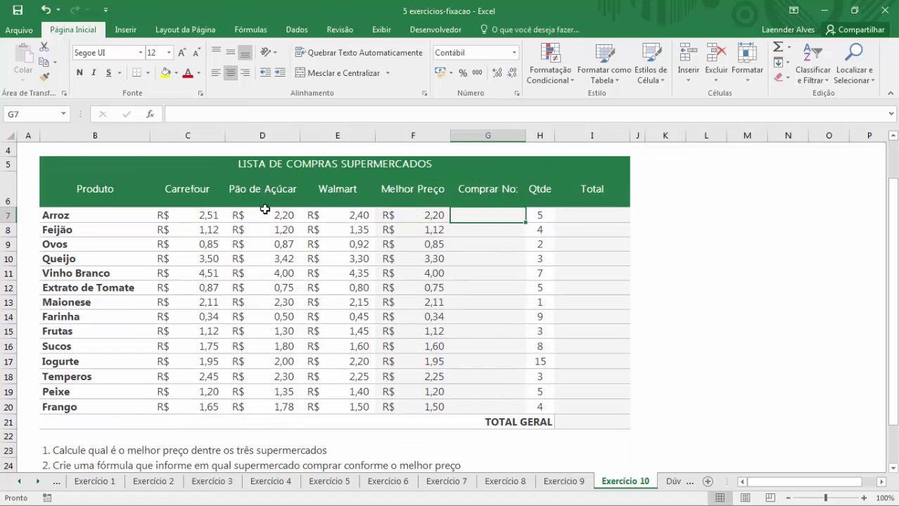
click(267, 215)
click(270, 200)
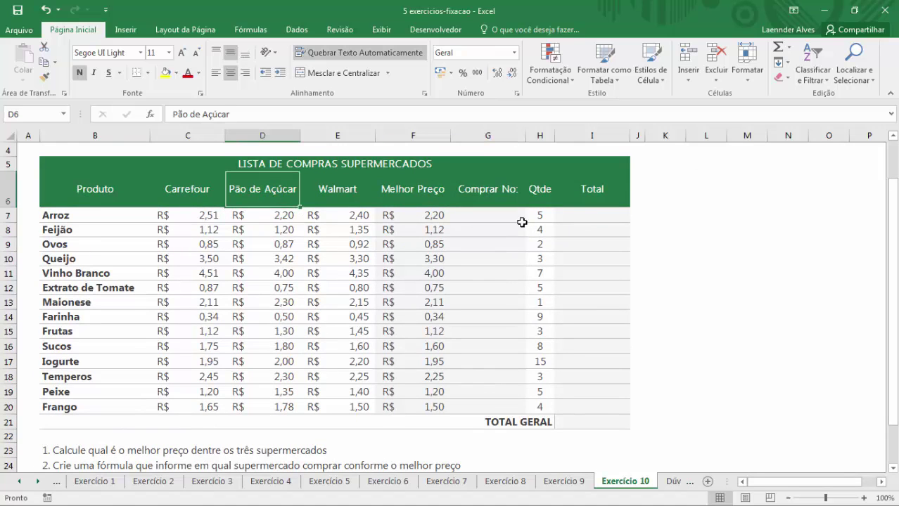
click(500, 219)
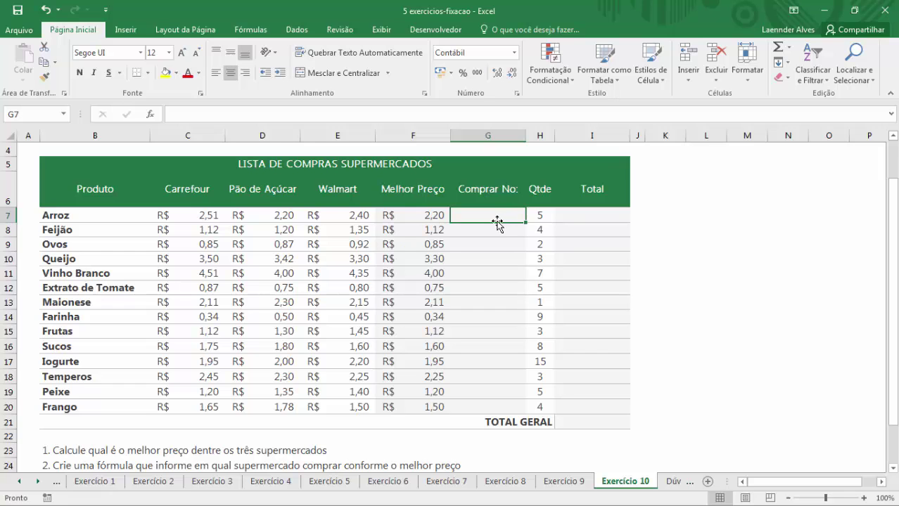
Start G7 with =SE(C7=F7;$C$6;SE( using an absolute Carrefour header reference
text(=SE()
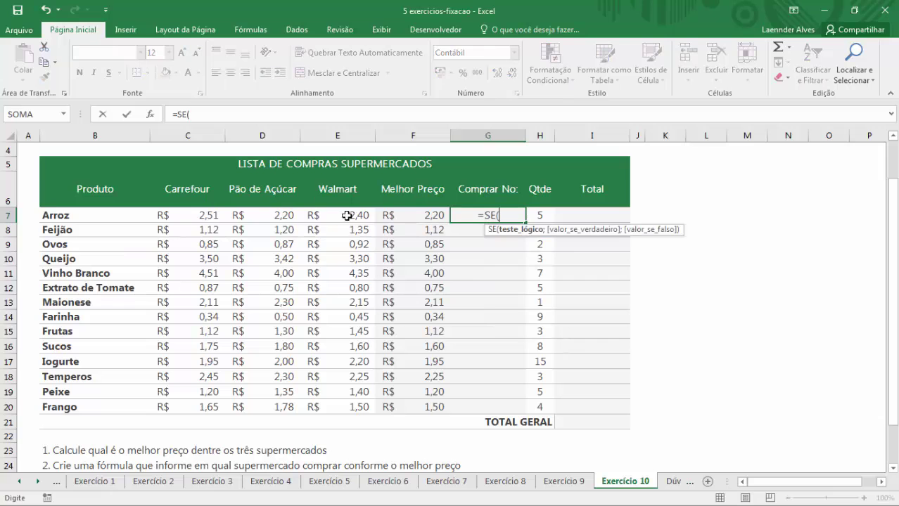
click(205, 217)
text(=)
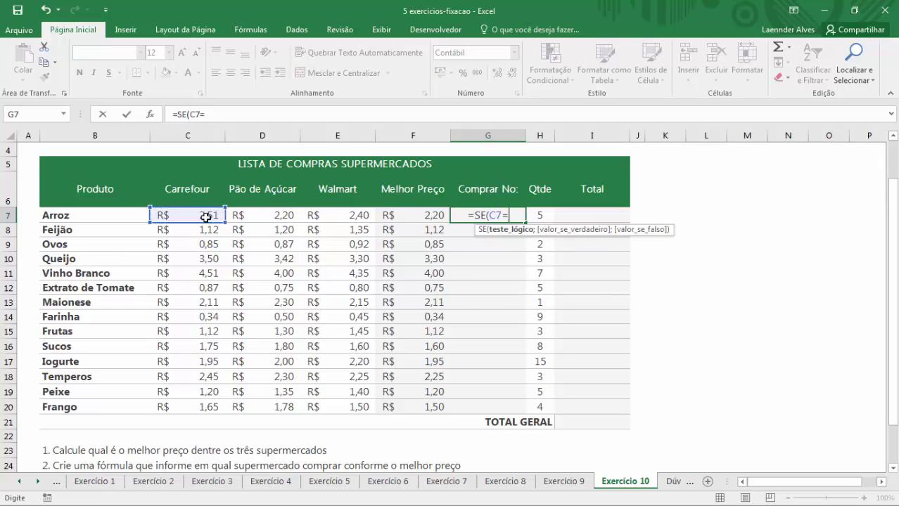
click(393, 214)
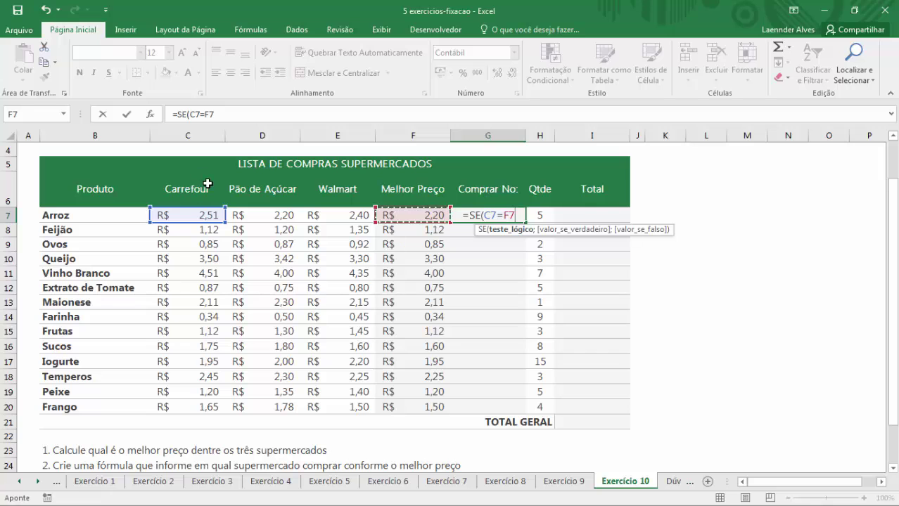
text(;)
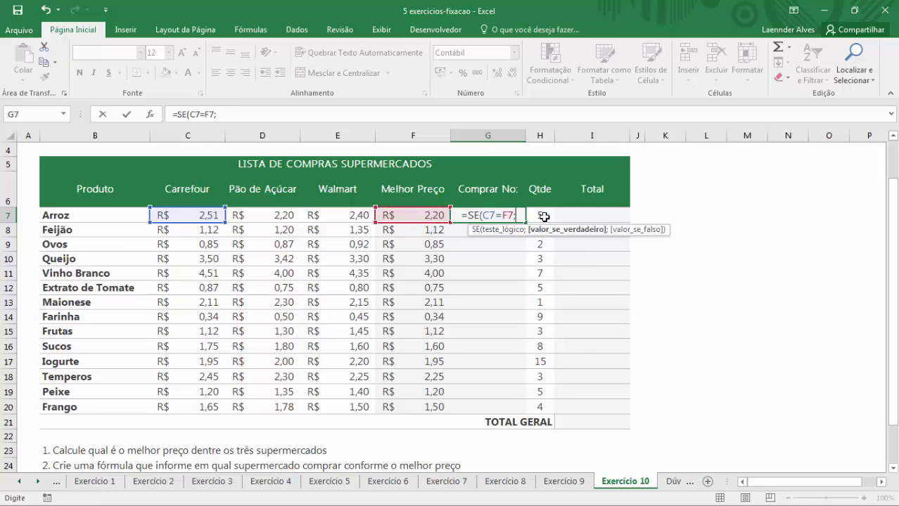
click(189, 184)
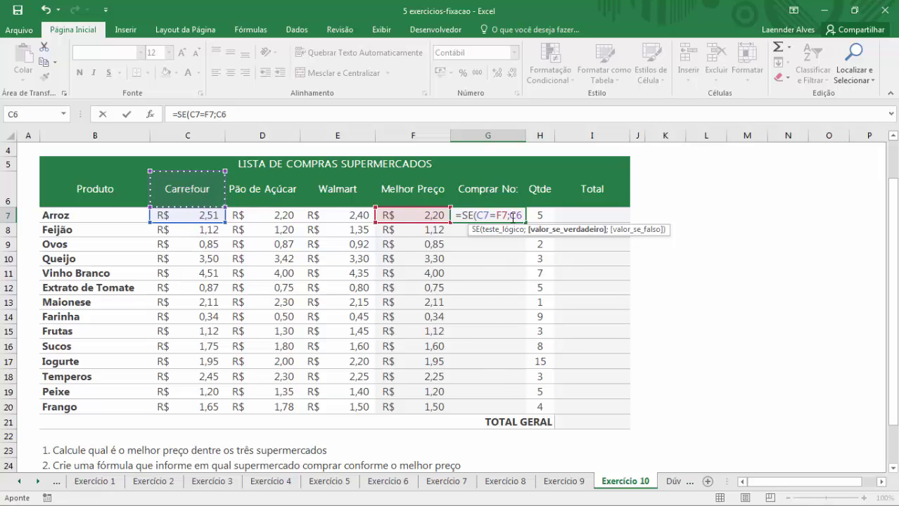
key(F4)
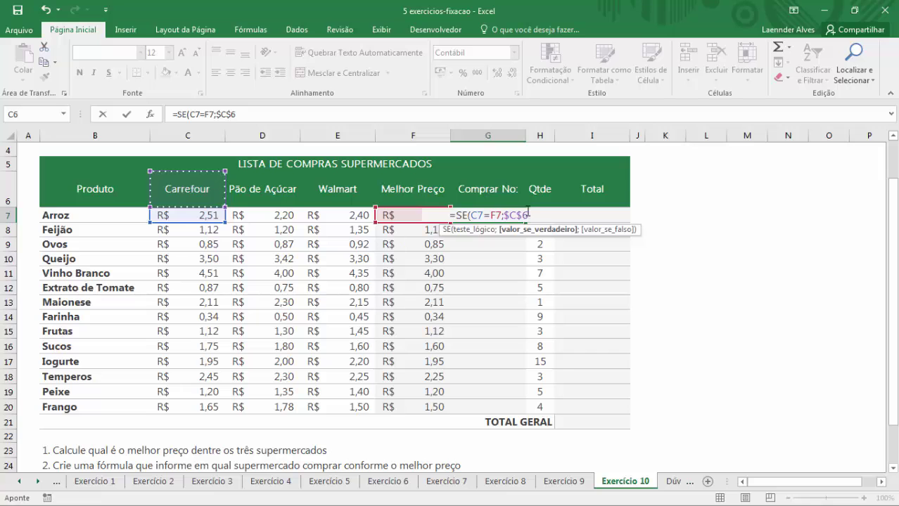
click(508, 215)
click(534, 216)
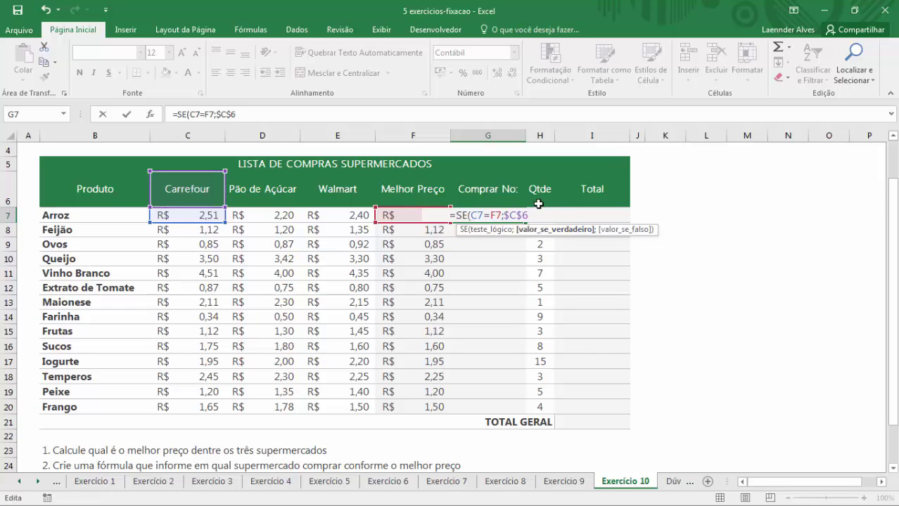
text(;)
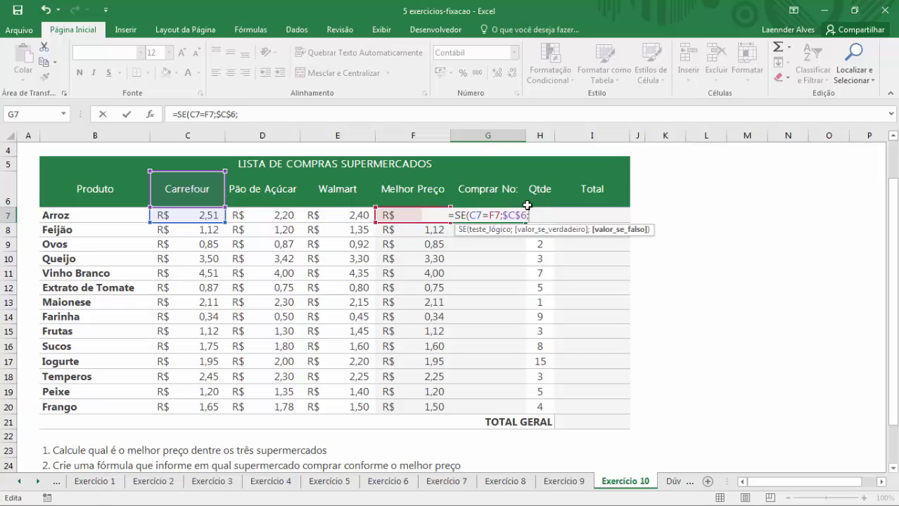
text(SE()
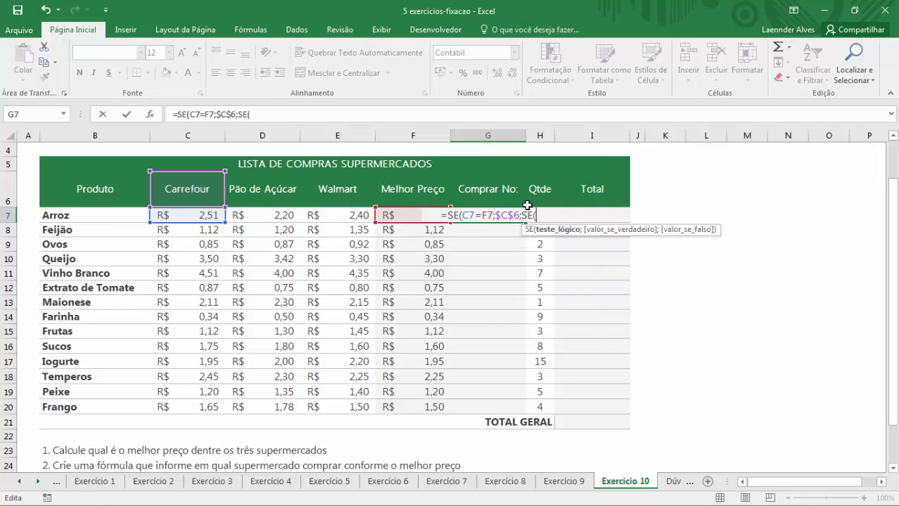
Finish G7 as =SE(C7=F7;$C$6;SE(D7=F7;$D$6;$E$6)) with absolute header references
click(270, 216)
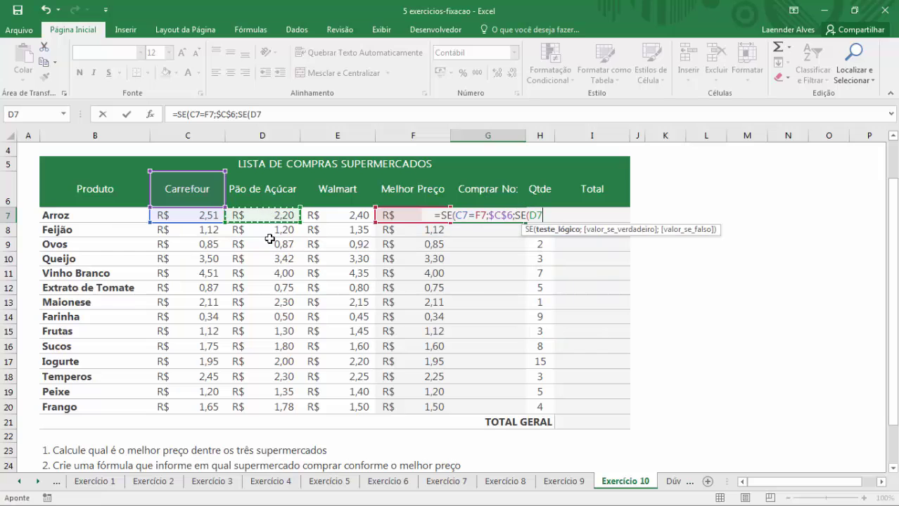
text(=)
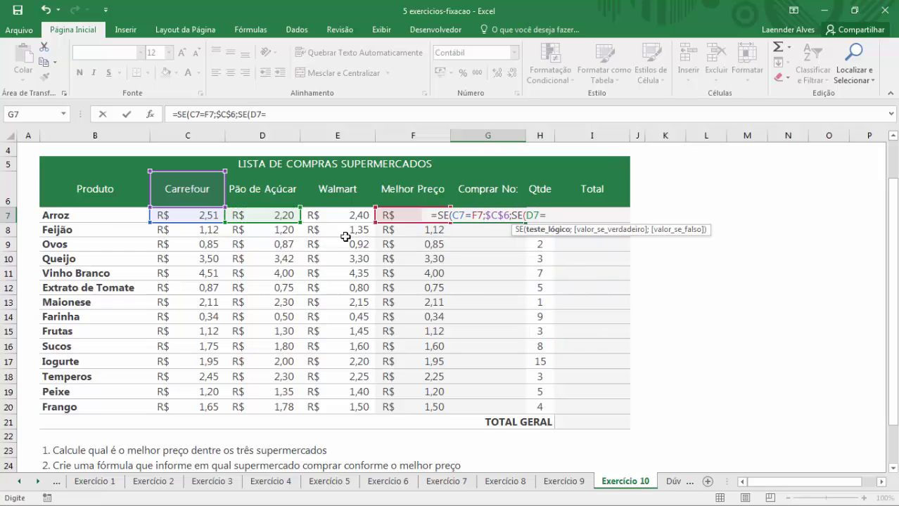
click(398, 215)
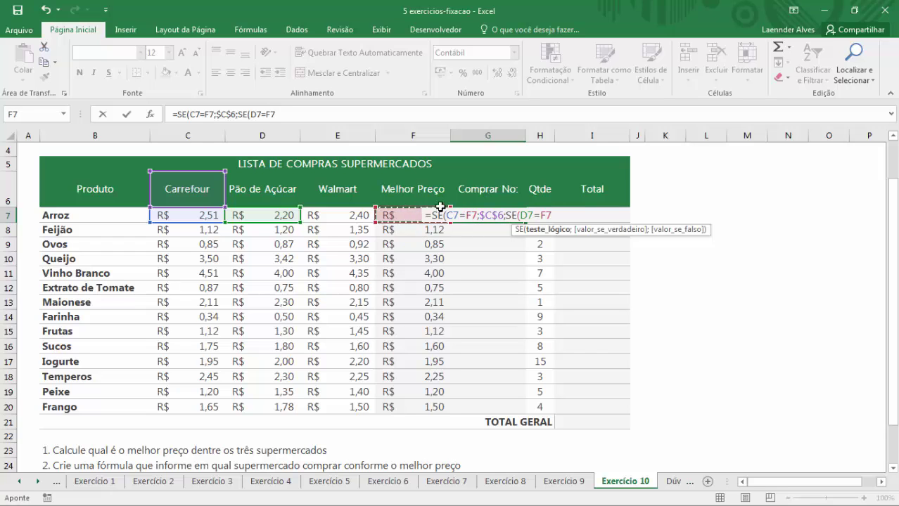
text(;)
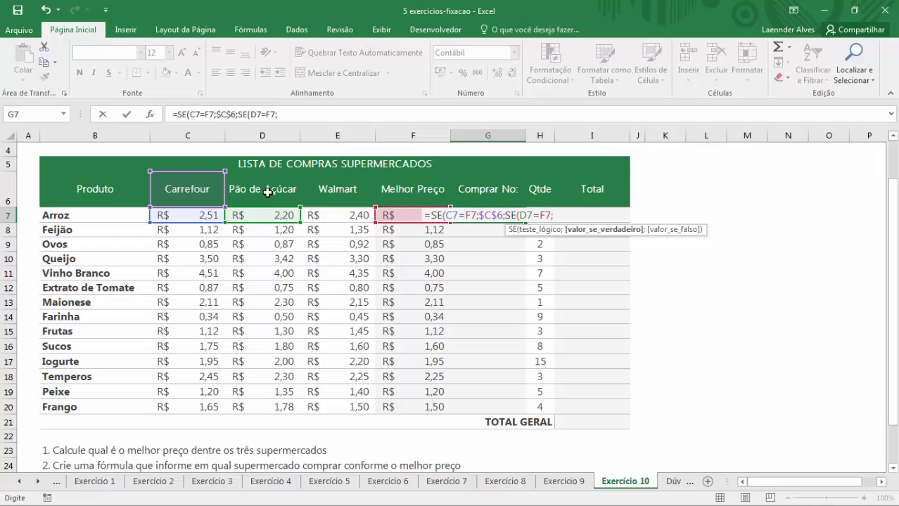
click(268, 189)
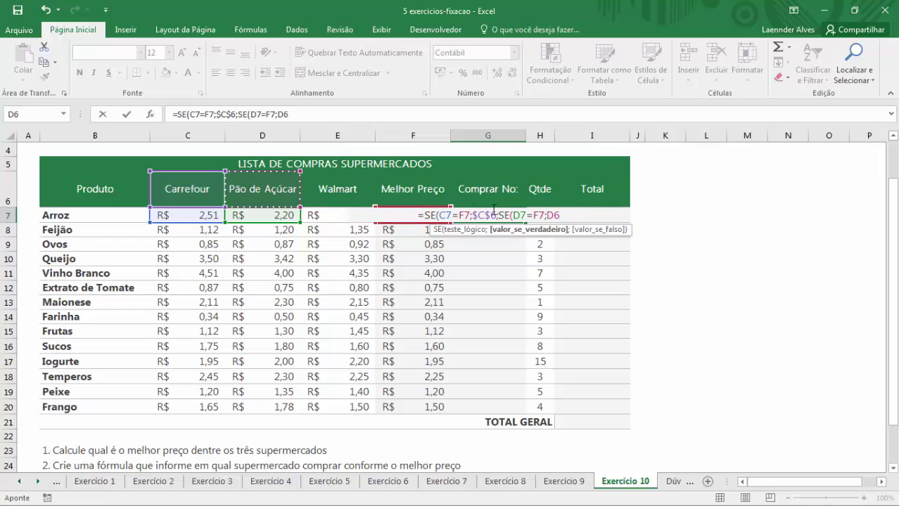
key(F4)
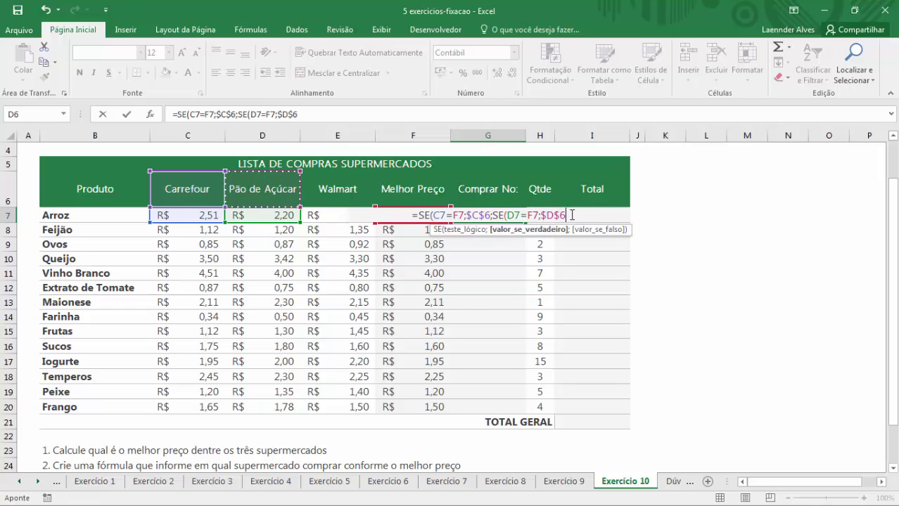
click(566, 216)
text(;)
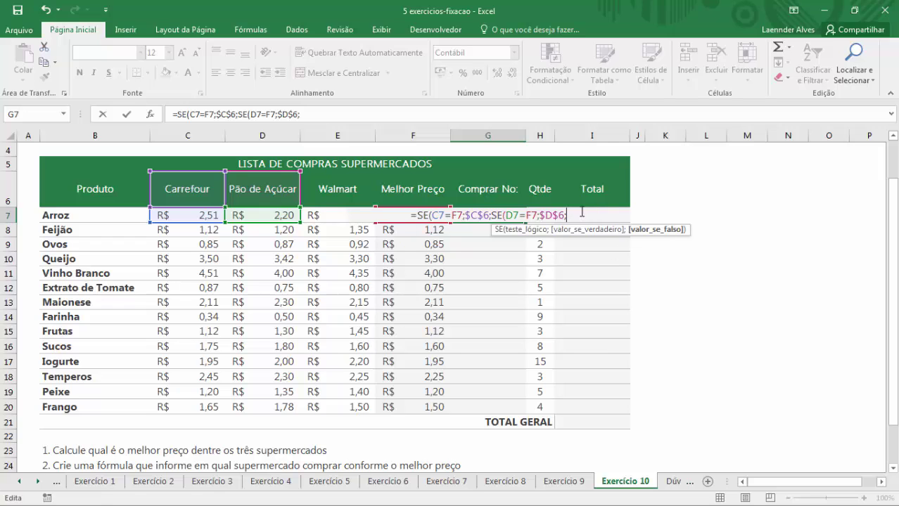
click(354, 193)
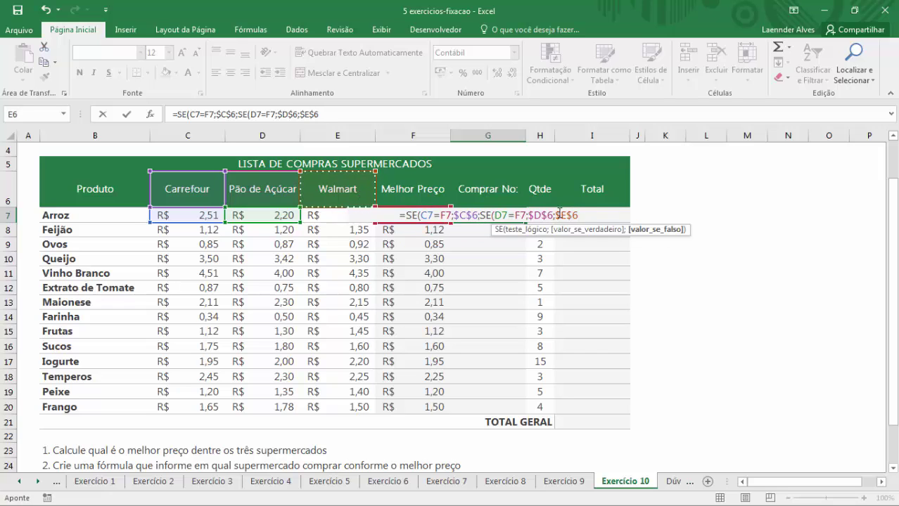
key(F4)
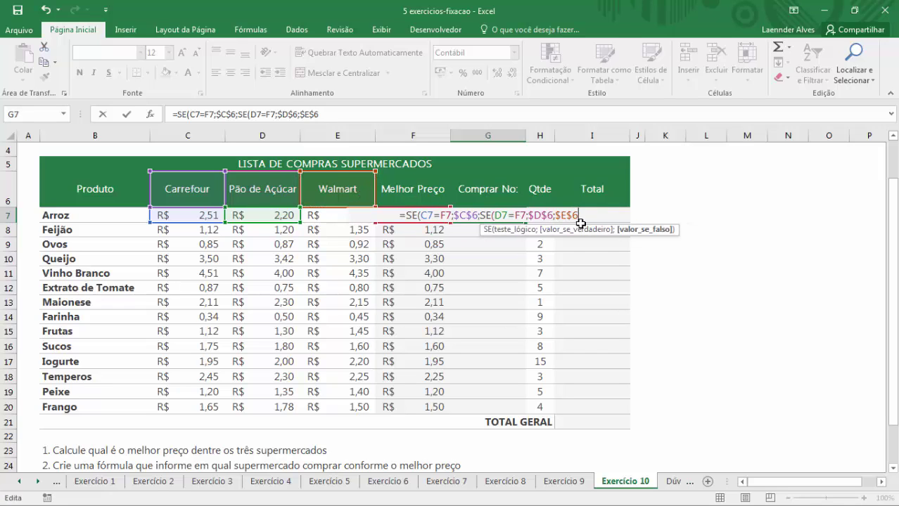
text()))
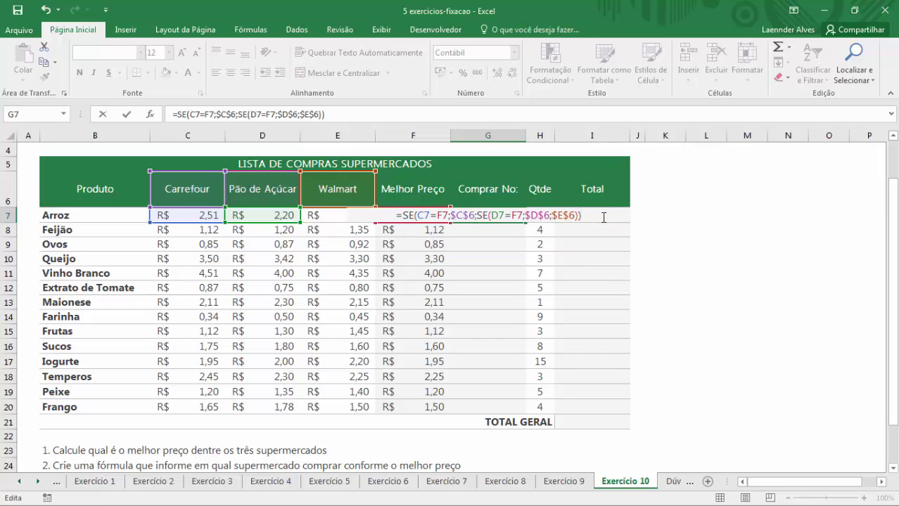
key(Return)
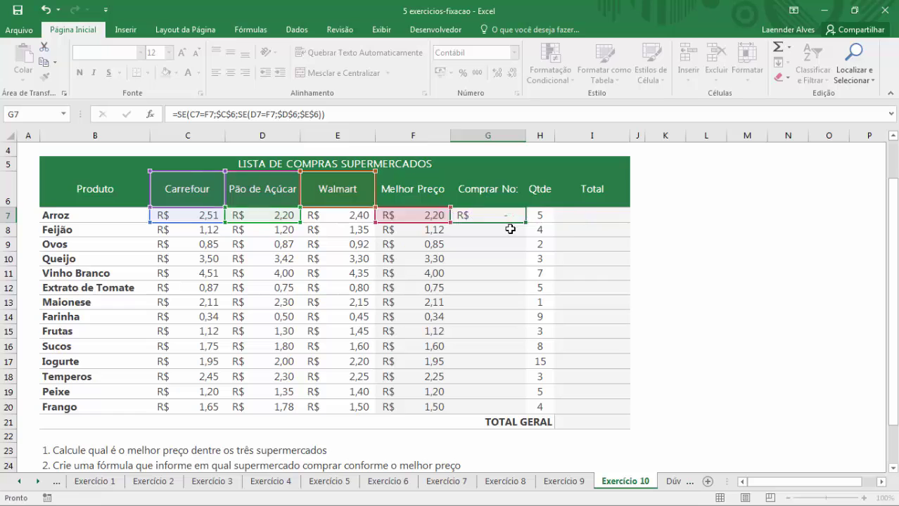
Copy G7's store formula down to G20 and widen column G
click(513, 217)
drag(524, 224, 513, 409)
click(505, 346)
click(495, 273)
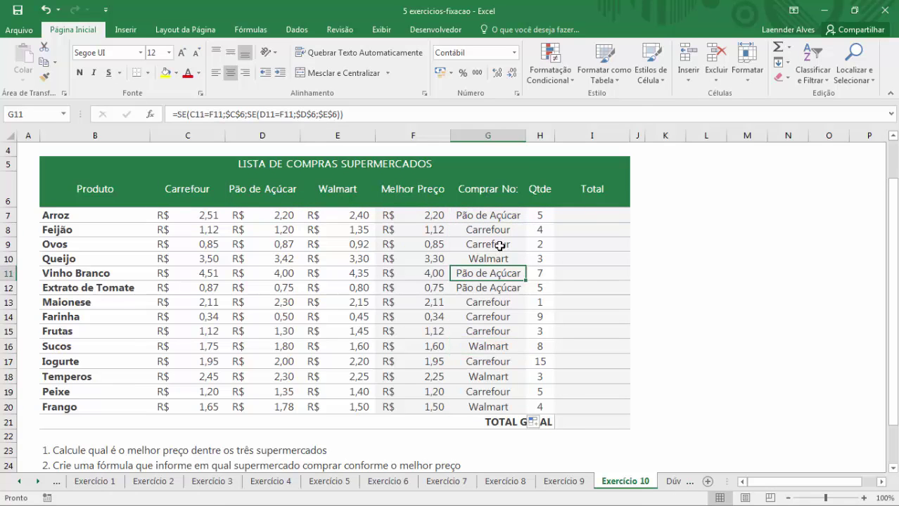
drag(526, 137, 537, 139)
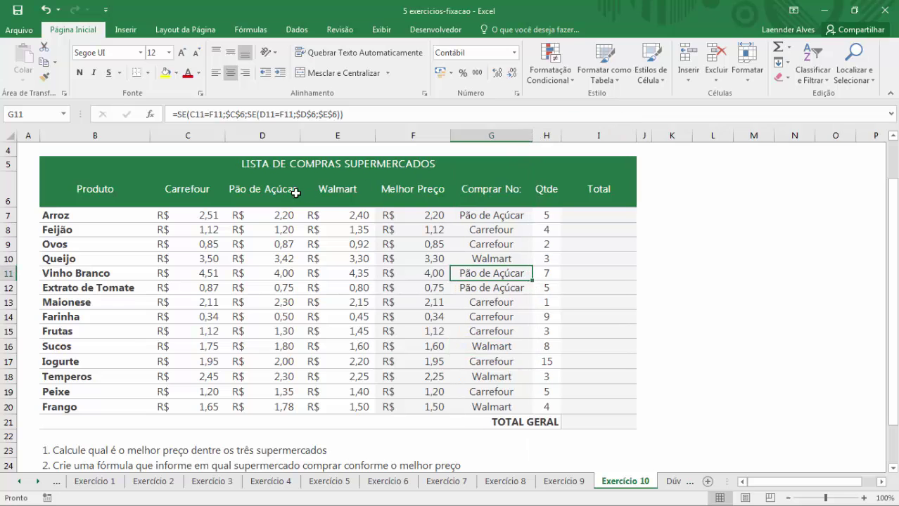
Rename the Carrefour header in C6 to Bretas, then select Total cells I7:I20
click(186, 194)
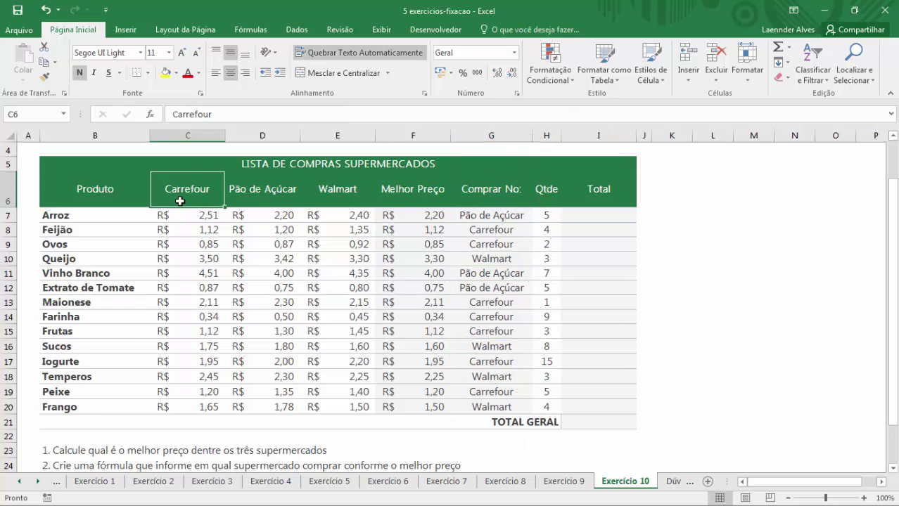
text(bre)
key(BackSpace)
key(BackSpace)
key(BackSpace)
text(Bretas)
key(Return)
click(590, 218)
drag(591, 223, 591, 406)
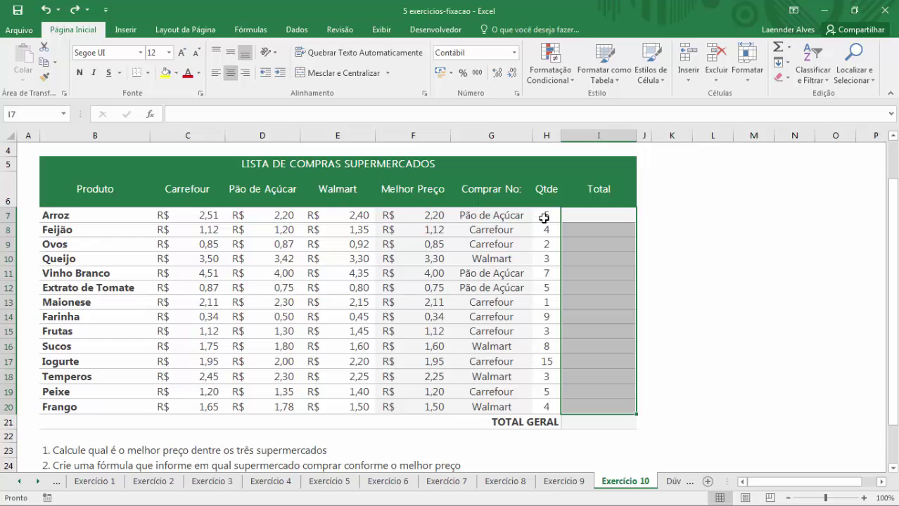
Fill I7:I20 with =F7*H7 line totals, e.g. R$ 11,00 for Arroz
text(=)
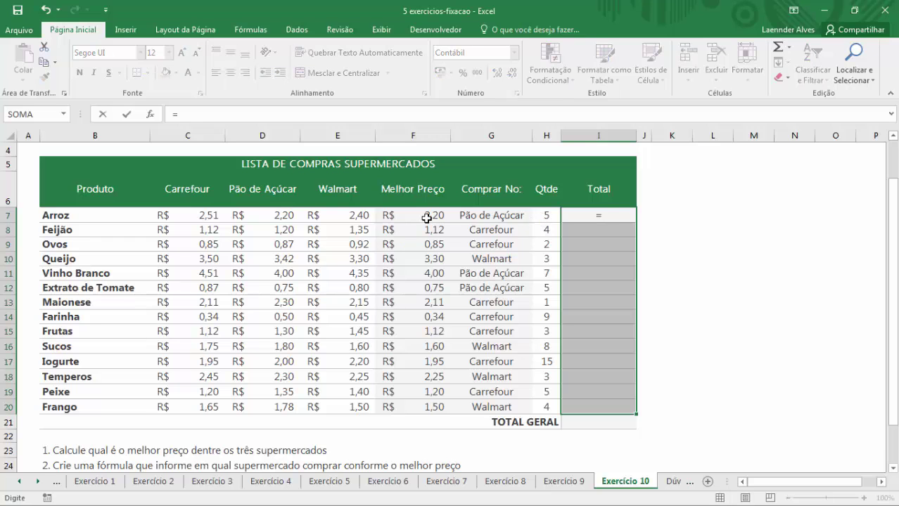
click(427, 216)
text(*)
click(547, 214)
key(ctrl+Return)
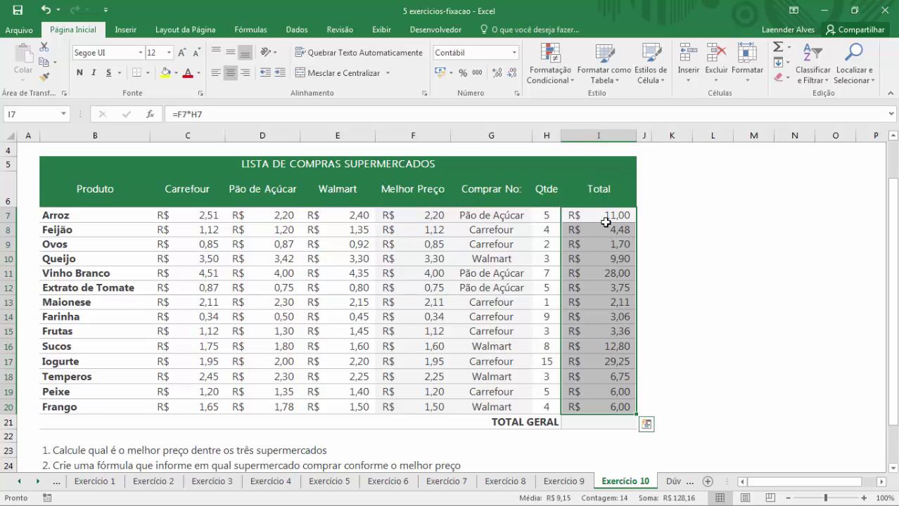
click(598, 273)
Enter =SOMA(I7:I20) in I21 so TOTAL GERAL shows R$ 128,16
key(ctrl+Down)
key(Down)
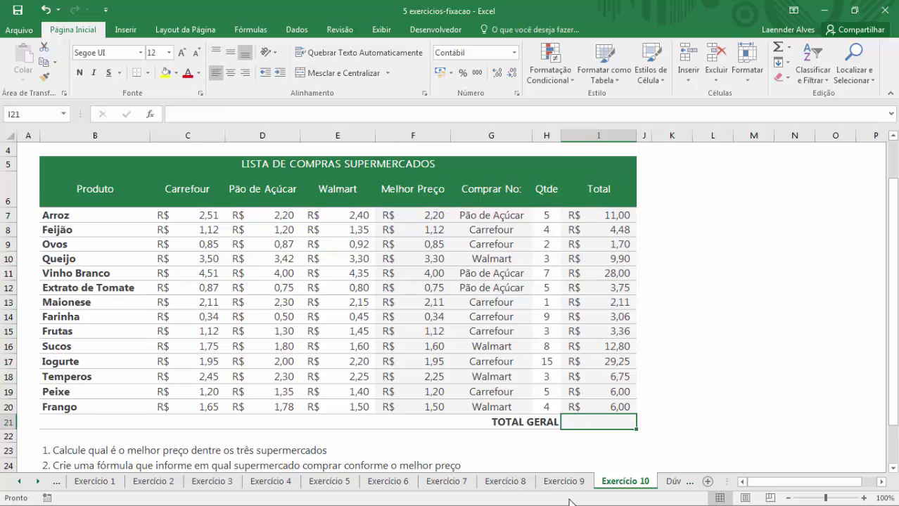
text(=soma()
drag(606, 408, 609, 213)
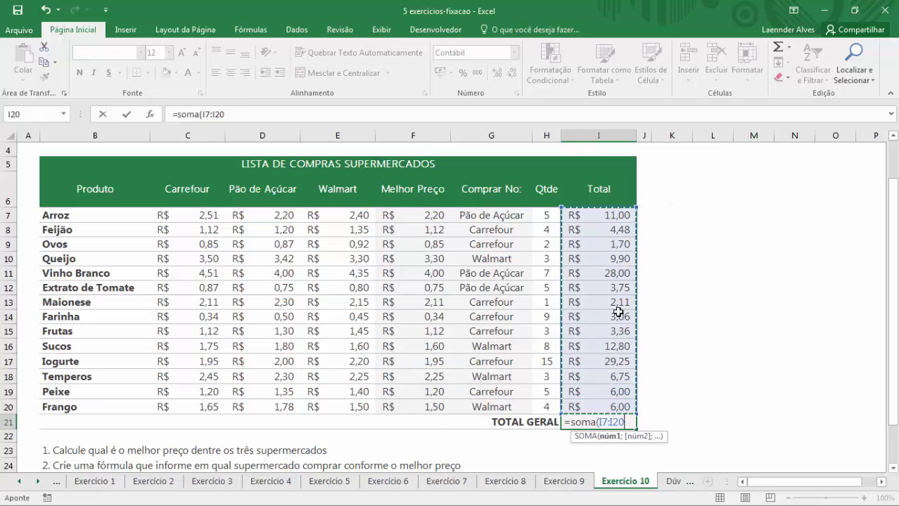
key(Return)
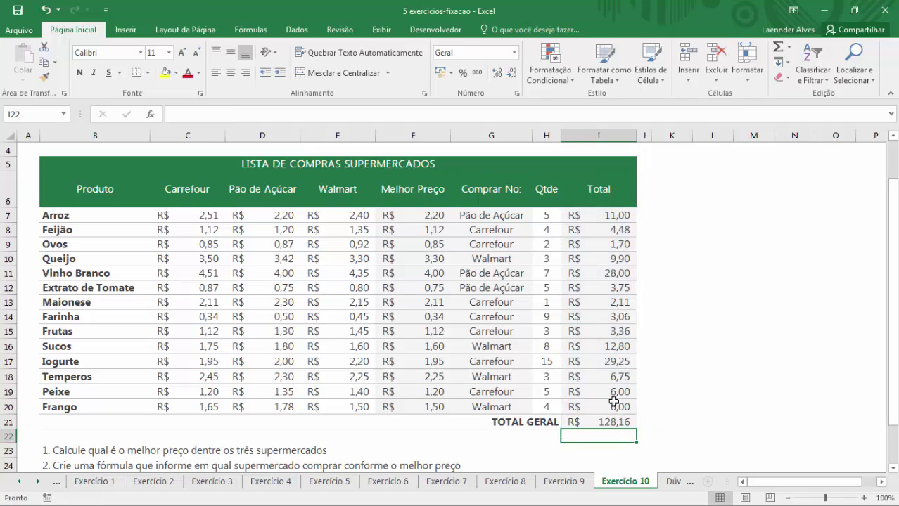
click(612, 419)
click(71, 211)
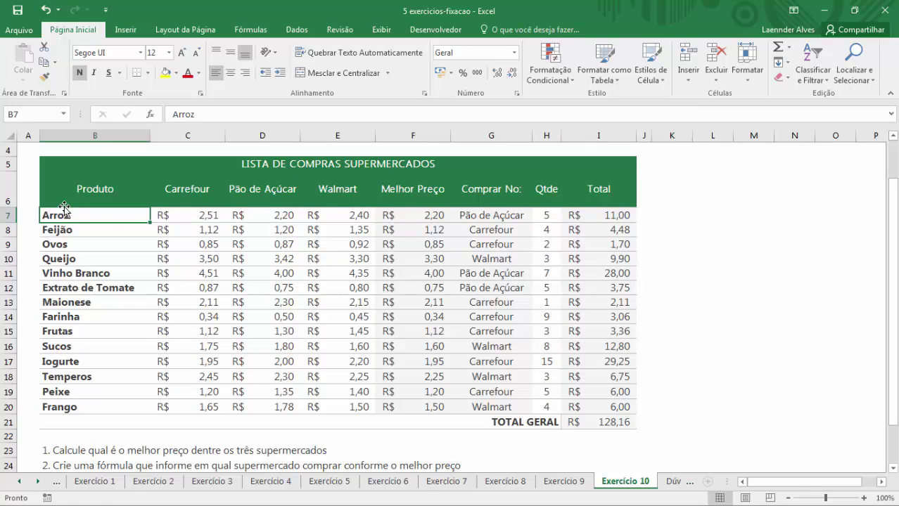
View the Início cover sheet, then scroll the sheet tabs and go to the Dúvidas contact sheet
click(18, 482)
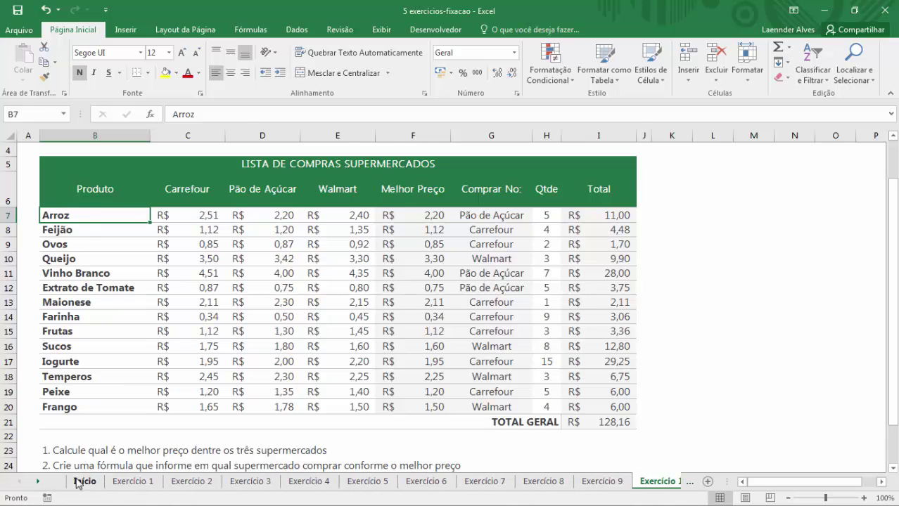
click(80, 482)
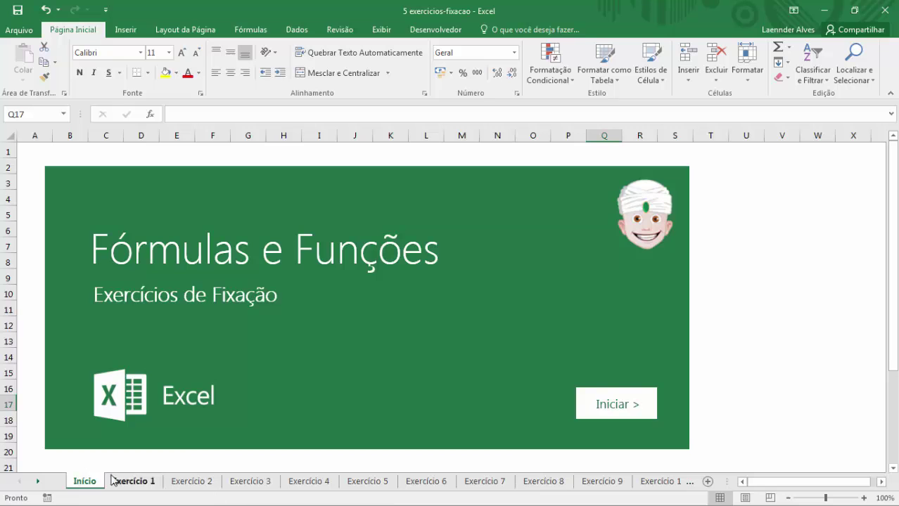
click(37, 482)
click(37, 482)
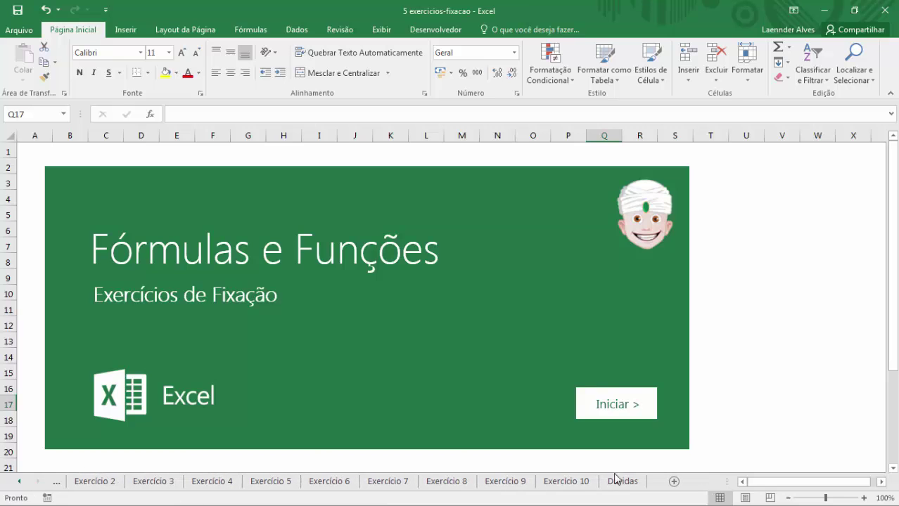
click(622, 482)
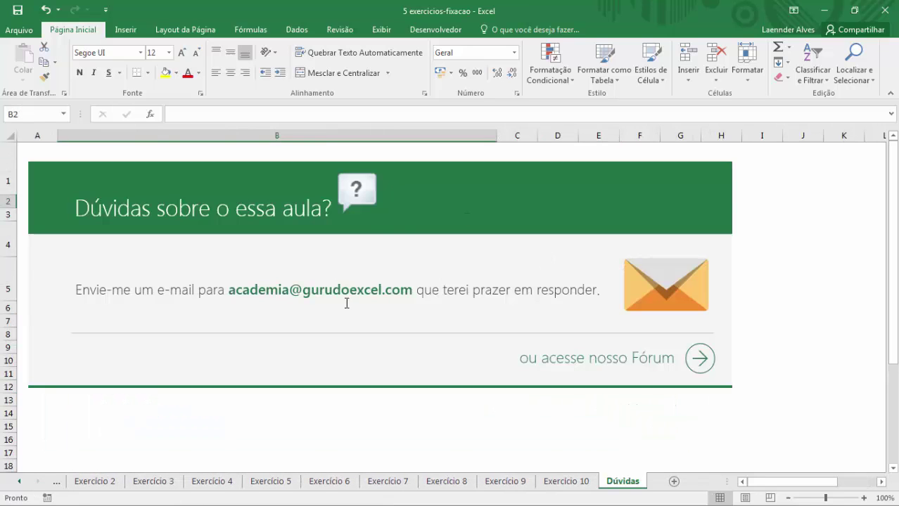